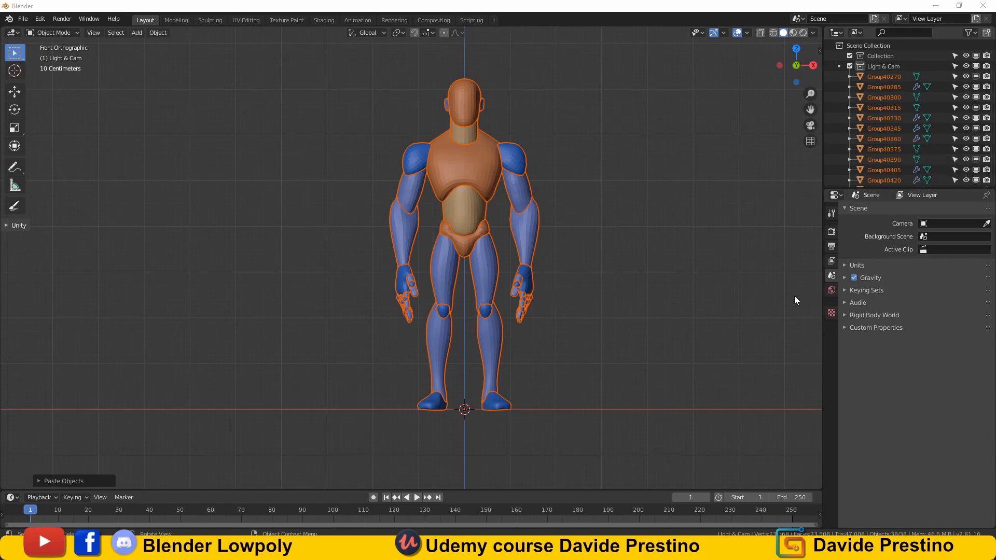
Switch to Chrome and look over the YouTube page of the Godot Game Tools devlog on merging Mixamo animations
mouse_move(114, 551)
click(135, 514)
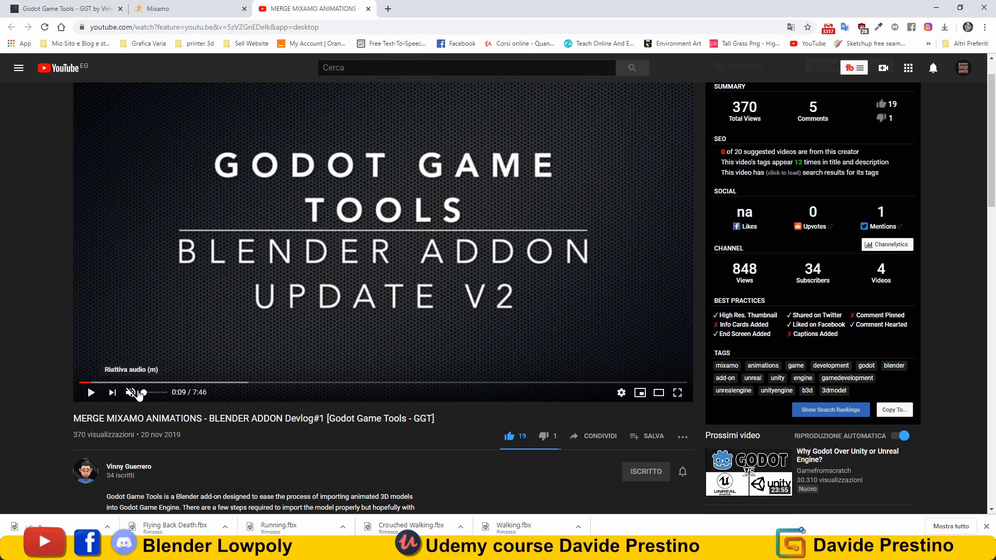
scroll(115, 387, down, 3)
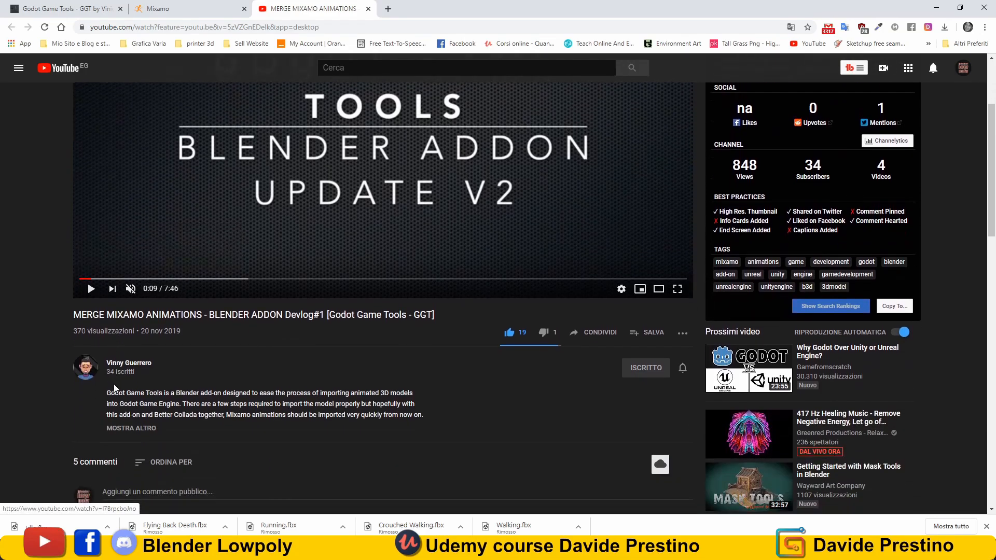
scroll(115, 387, up, 2)
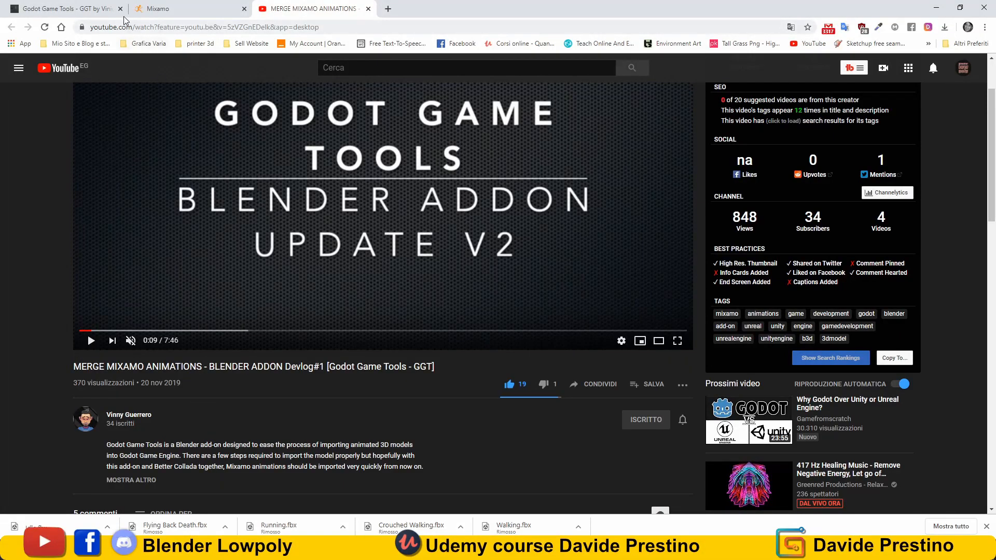
Review the Godot Game Tools - GGT add-on page on itch.io, from its feature list up to the title
click(73, 8)
scroll(414, 392, up, 6)
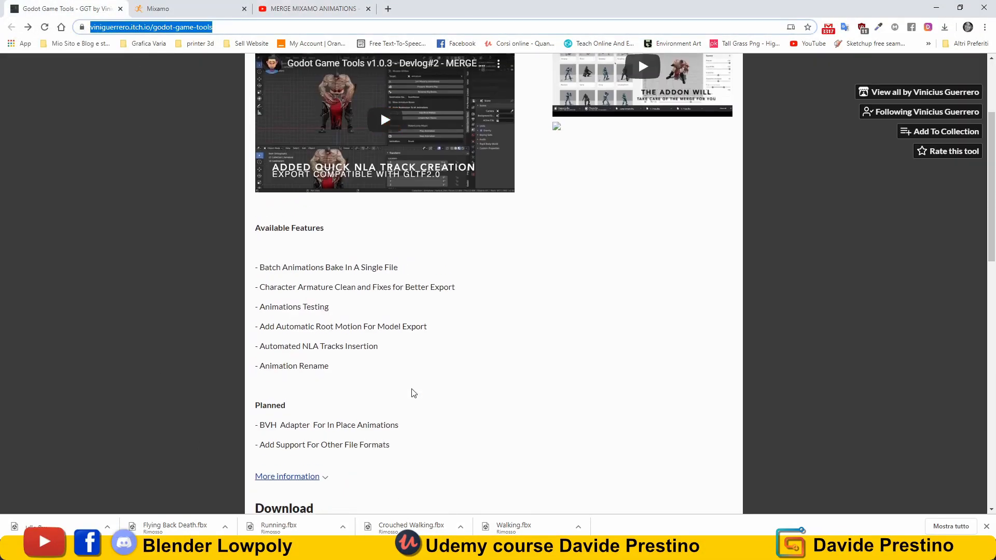
scroll(414, 393, up, 3)
drag(239, 115, 425, 116)
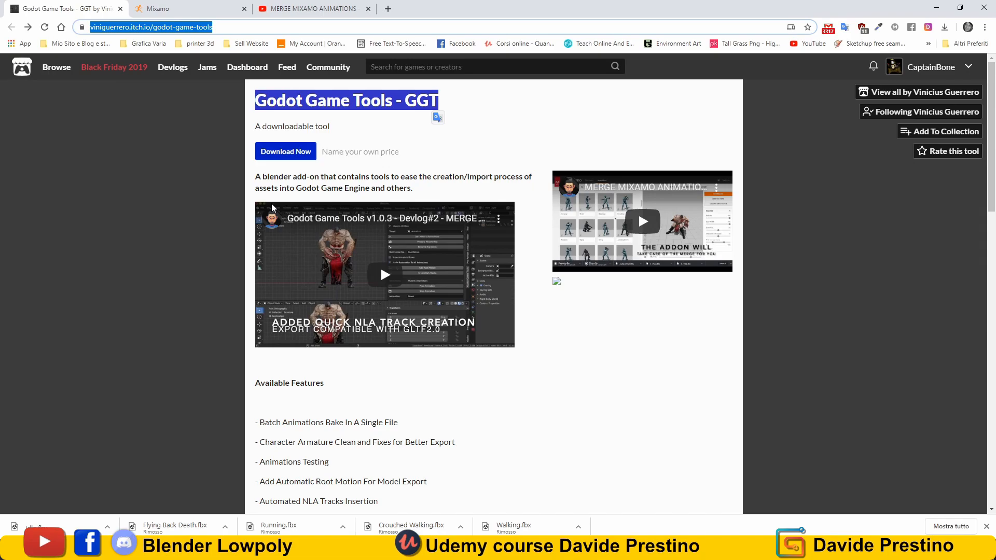
Switch to Blender and inspect the character's separate body parts, from the thigh object down to the soles of the feet
click(396, 545)
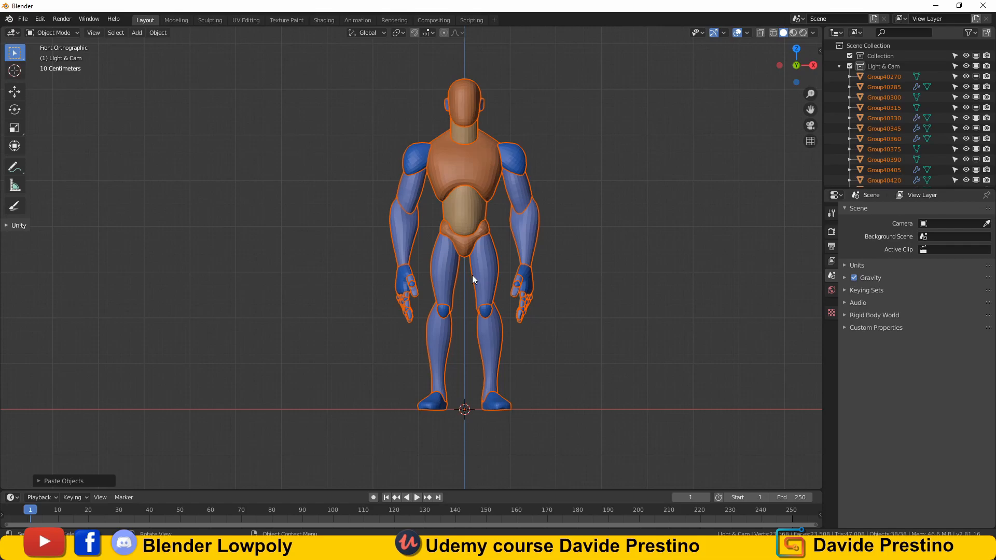
click(459, 262)
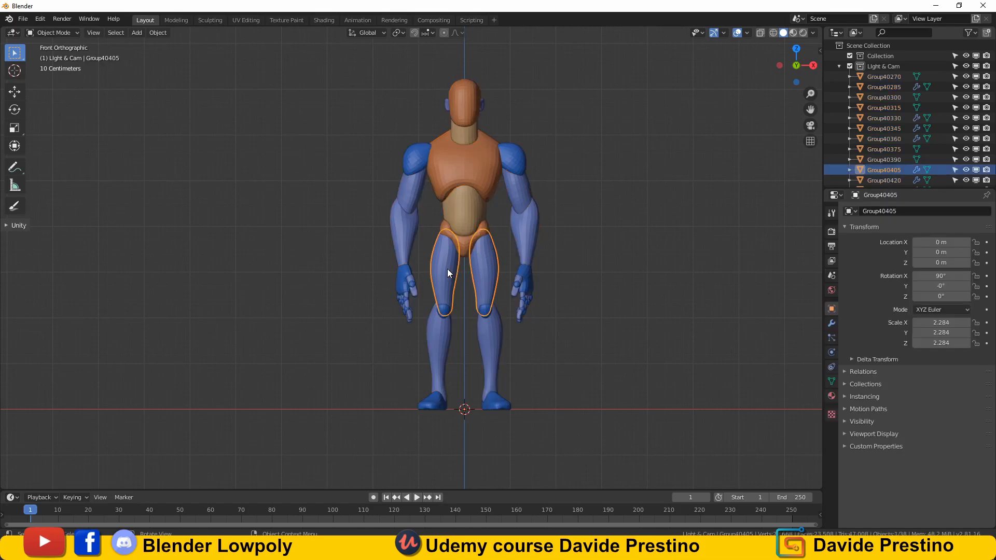
key(g)
right_click(462, 343)
middle_drag(462, 343, 434, 323)
scroll(434, 323, up, 3)
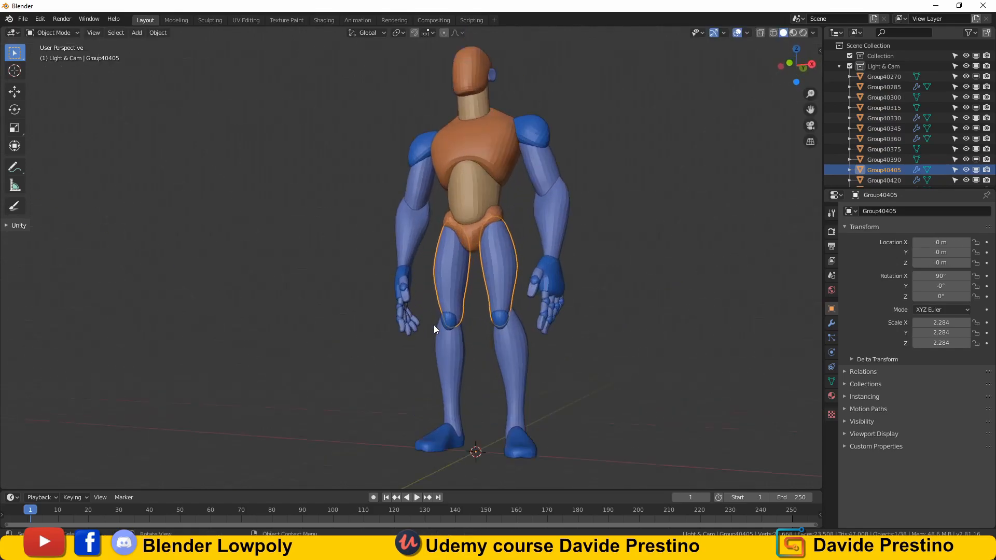
scroll(497, 387, down, 3)
shift+middle_drag(510, 398, 496, 325)
scroll(490, 350, up, 4)
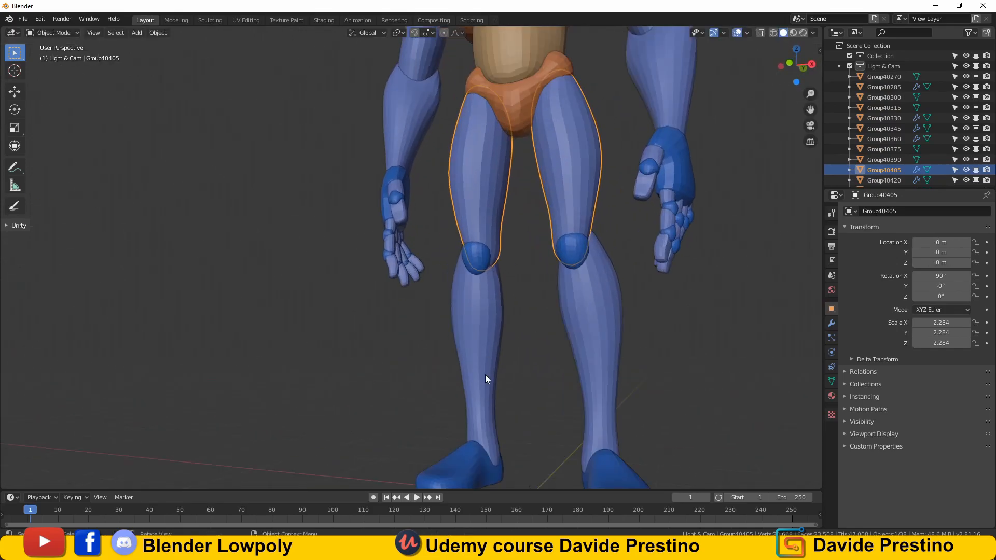
scroll(485, 374, down, 2)
middle_drag(489, 375, 506, 304)
shift+middle_drag(511, 400, 477, 241)
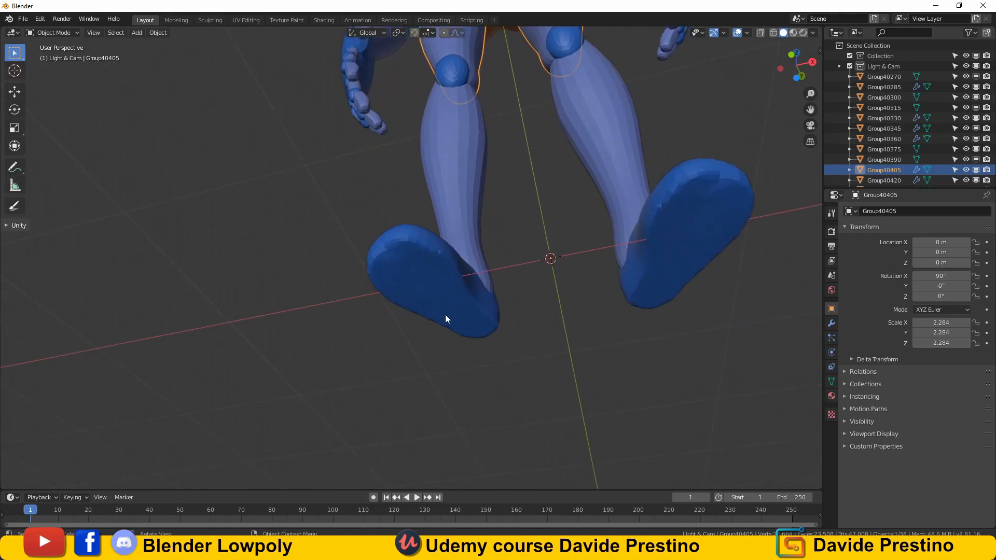
Select the feet object and check which half is real geometry by switching between Object Mode and Edit Mode
click(445, 314)
key(Tab)
key(Tab)
key(Tab)
key(Tab)
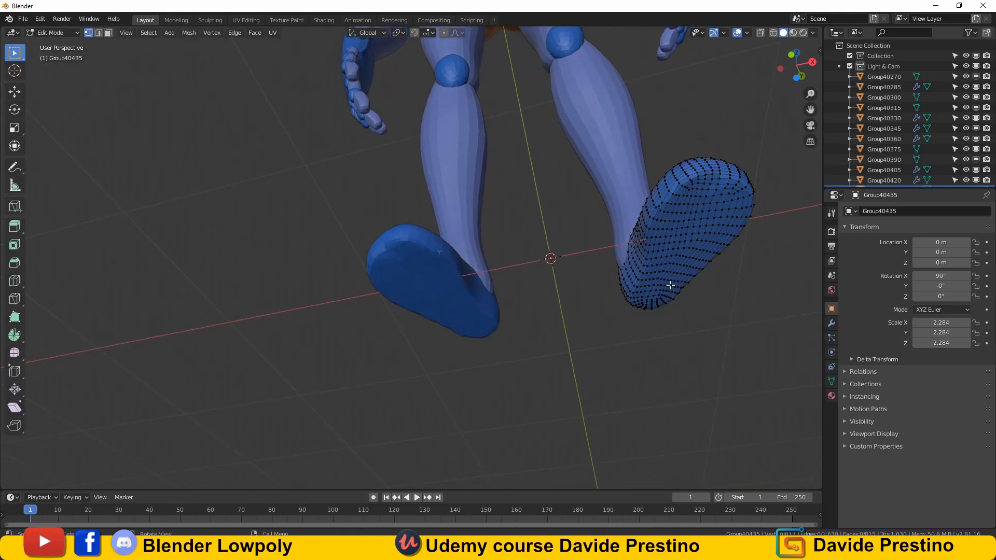
key(Tab)
key(Tab)
middle_drag(682, 199, 642, 229)
scroll(640, 229, down, 7)
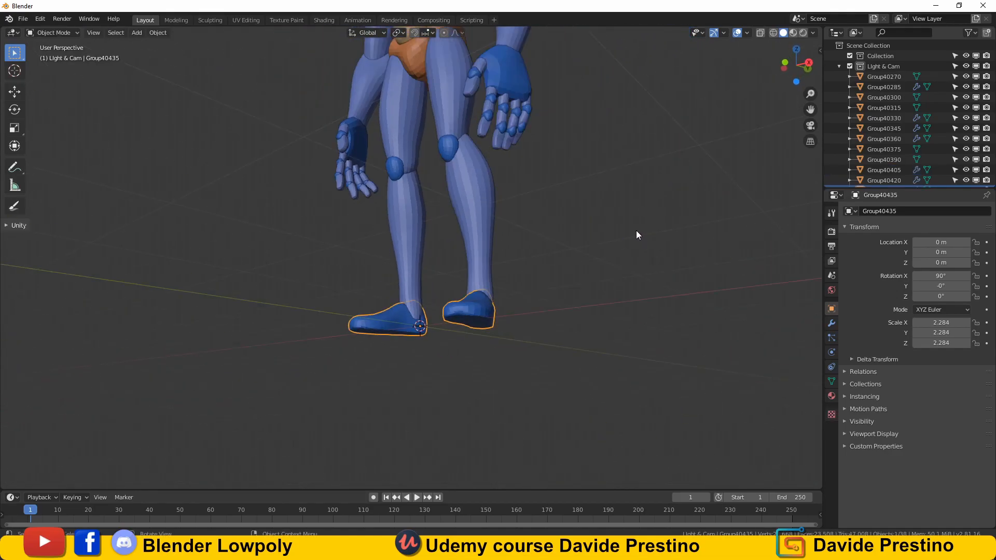
middle_drag(507, 203, 612, 249)
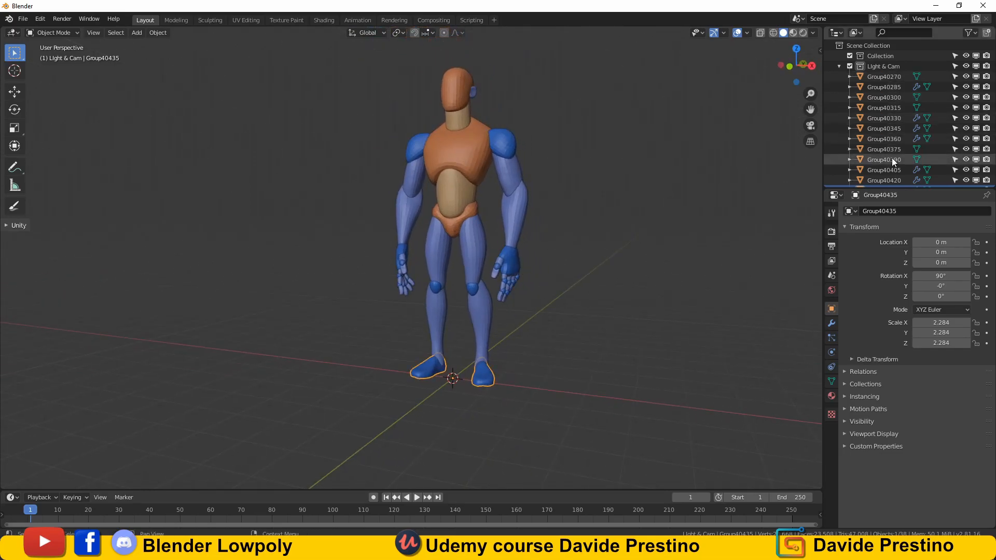
Select all body parts and apply all their modifiers at once, checking the object list for leftover modifiers
scroll(543, 375, up, 3)
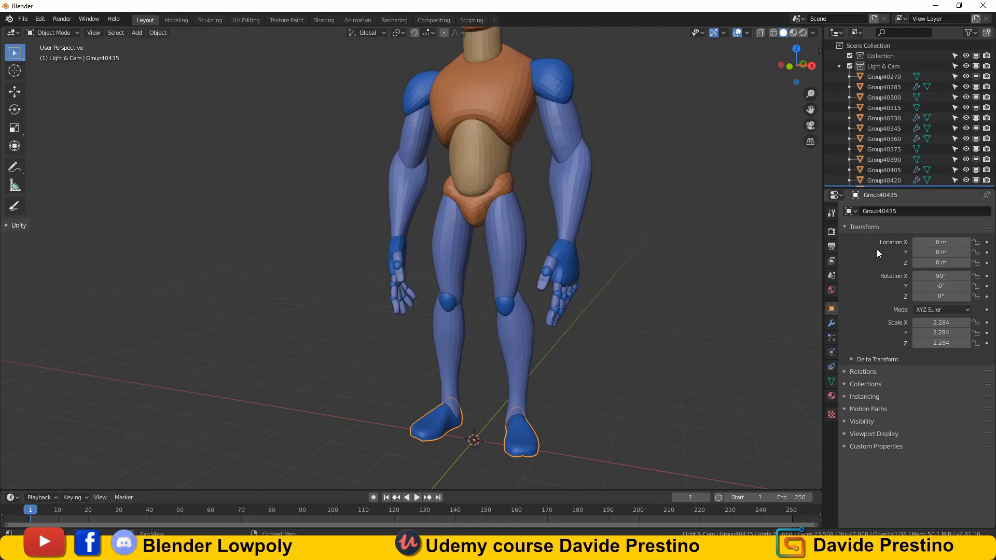
click(832, 324)
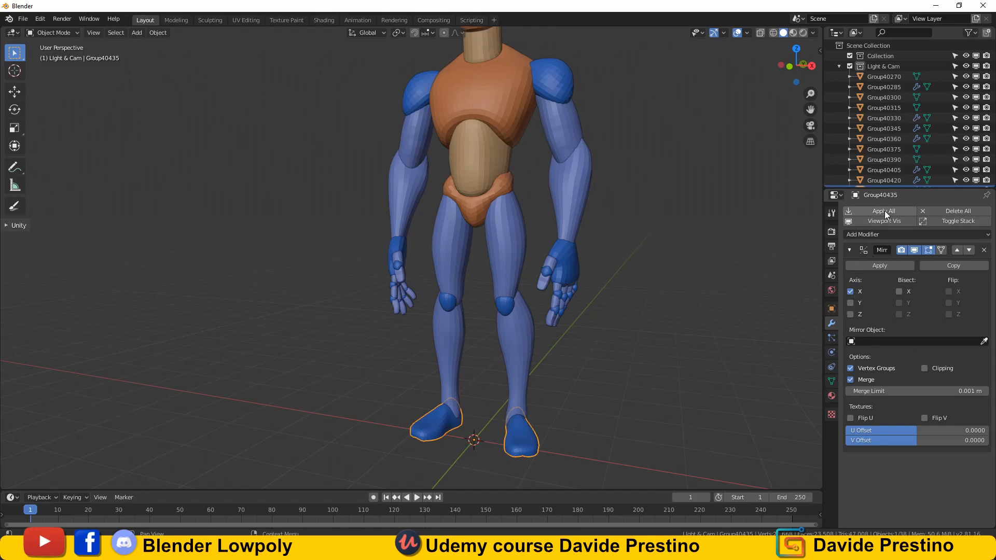
key(a)
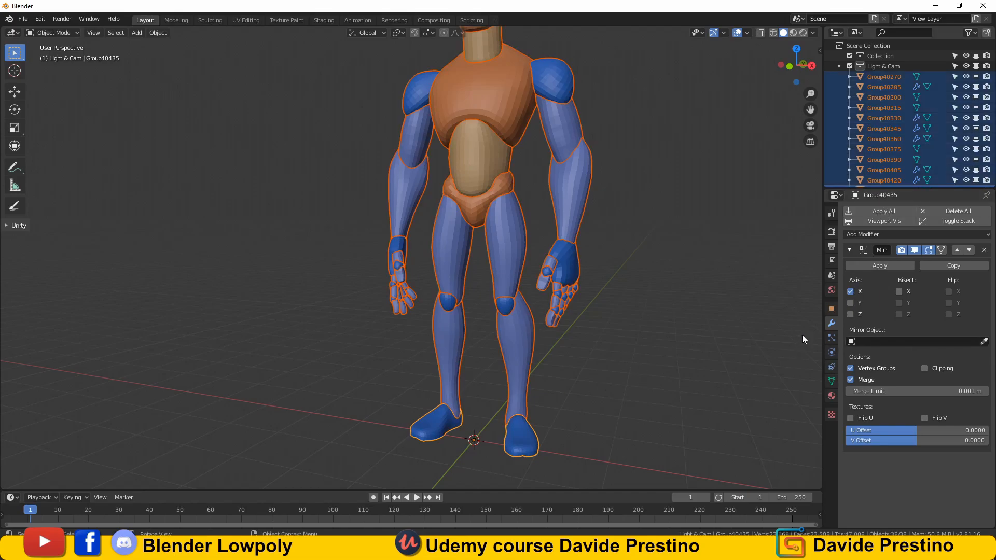
click(871, 211)
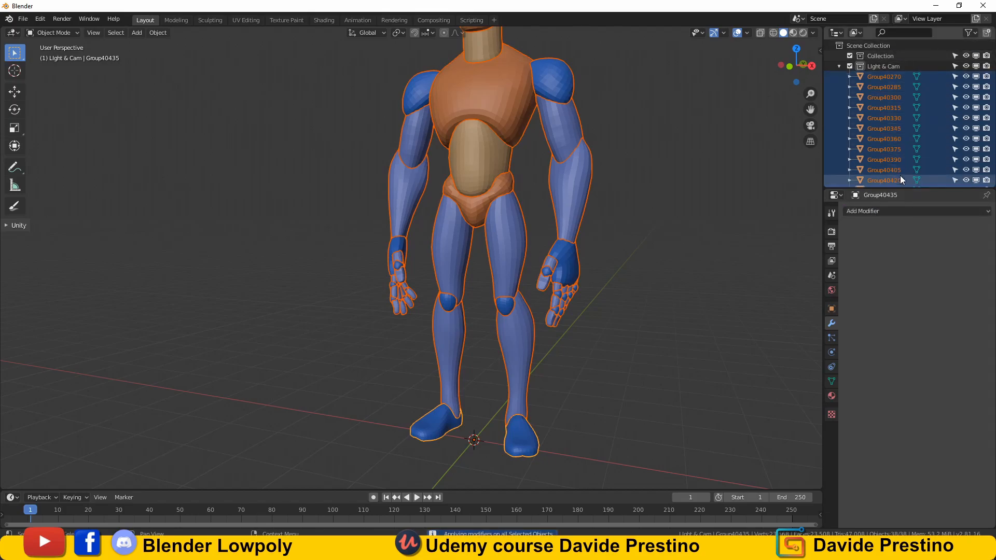
scroll(900, 175, down, 10)
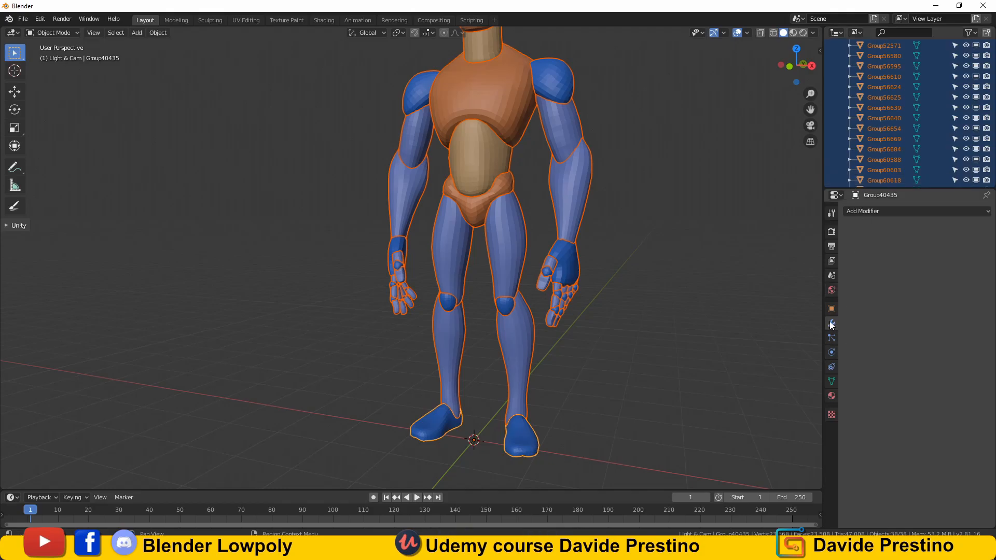
Add an Array modifier to the feet object as a trial and remove it again
click(858, 210)
click(783, 236)
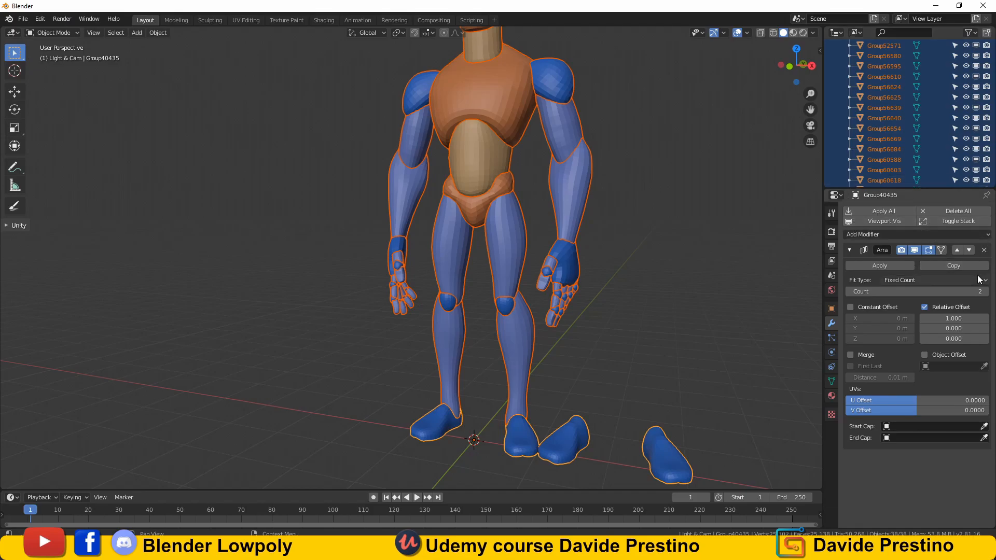
click(985, 250)
Join all body parts of the character into a single object with the feet as the active object
scroll(519, 379, down, 1)
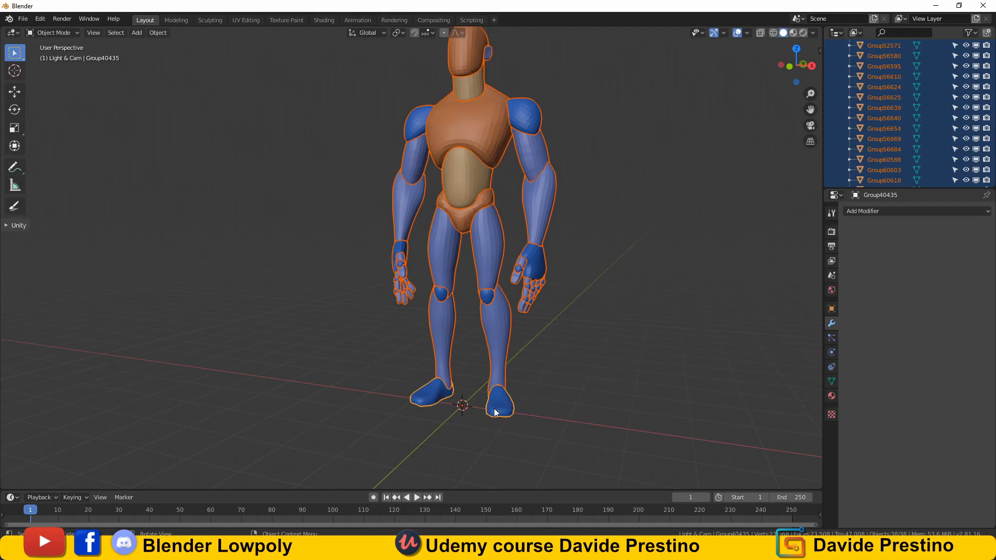
click(494, 409)
middle_drag(513, 384, 535, 369)
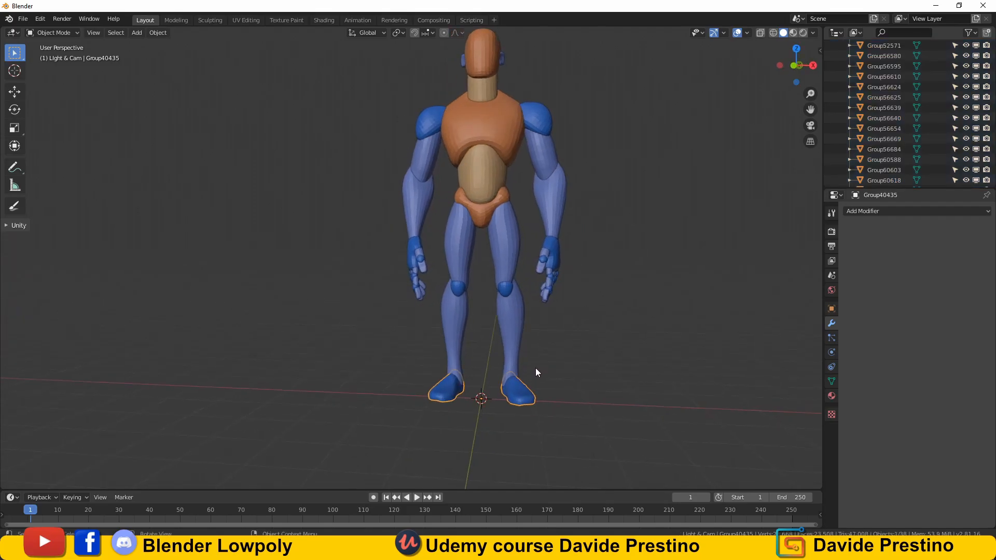
key(a)
right_click(528, 387)
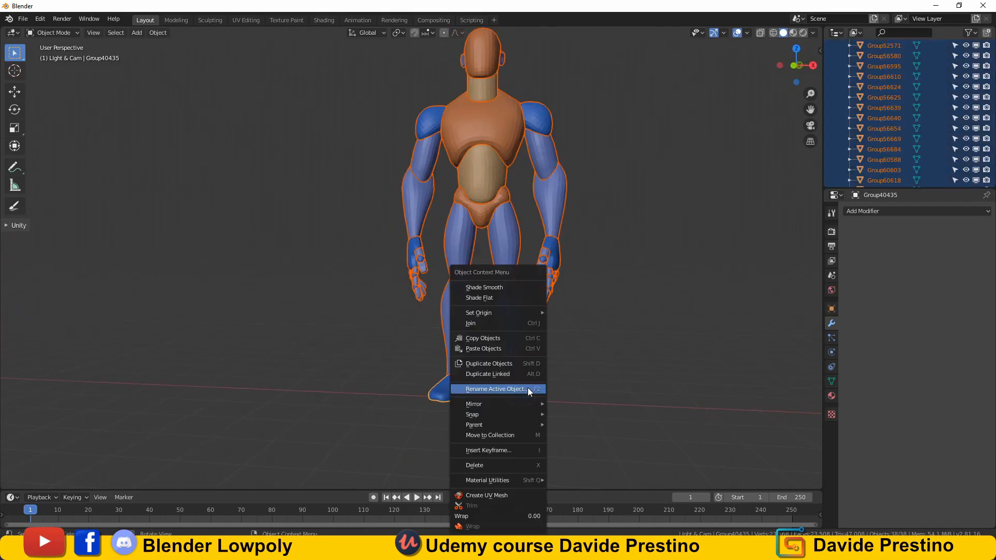
click(496, 325)
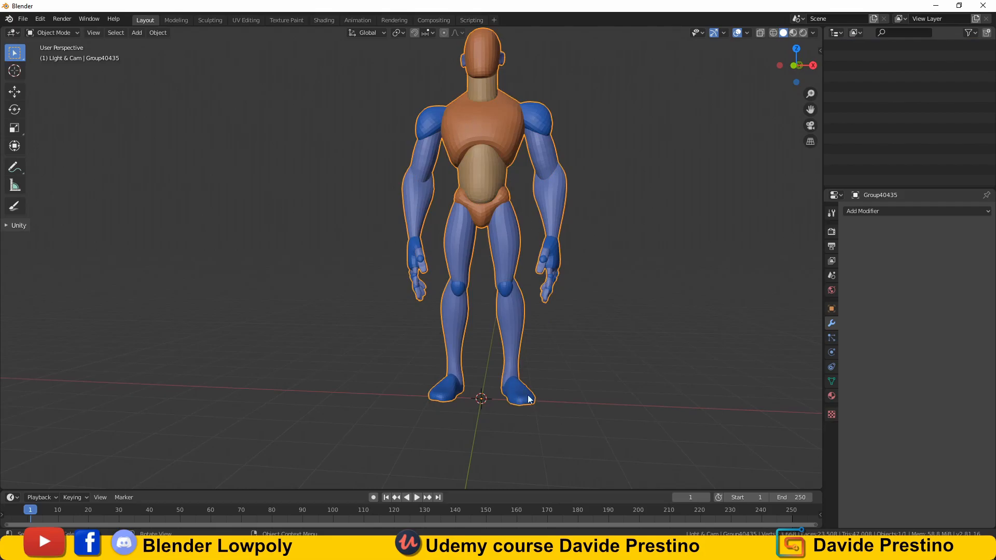
Examine the joined character from several angles, including the legs and hands up close
middle_drag(492, 382, 546, 435)
scroll(546, 434, up, 2)
shift+middle_drag(519, 349, 448, 272)
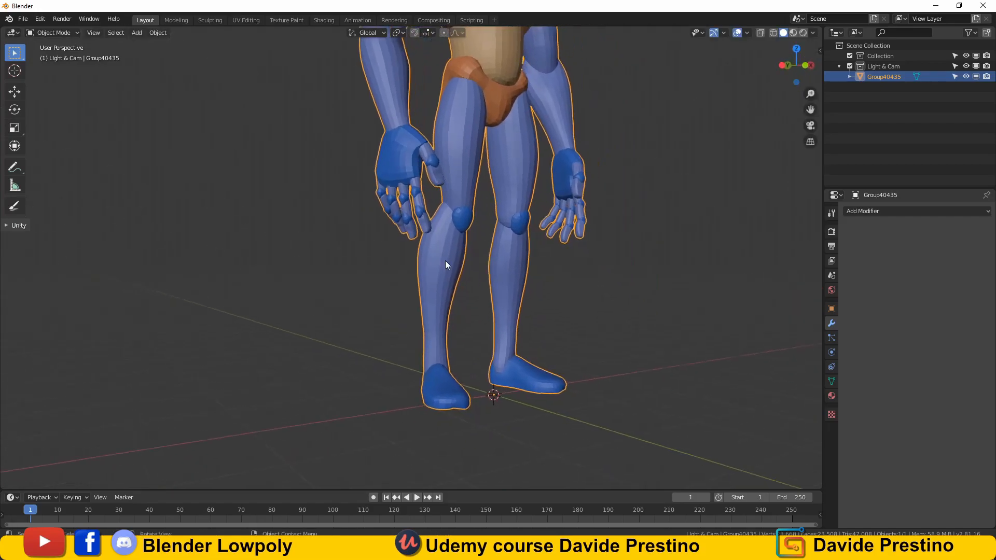
scroll(448, 272, down, 2)
shift+middle_drag(437, 169, 426, 291)
scroll(380, 240, up, 1)
scroll(381, 241, down, 3)
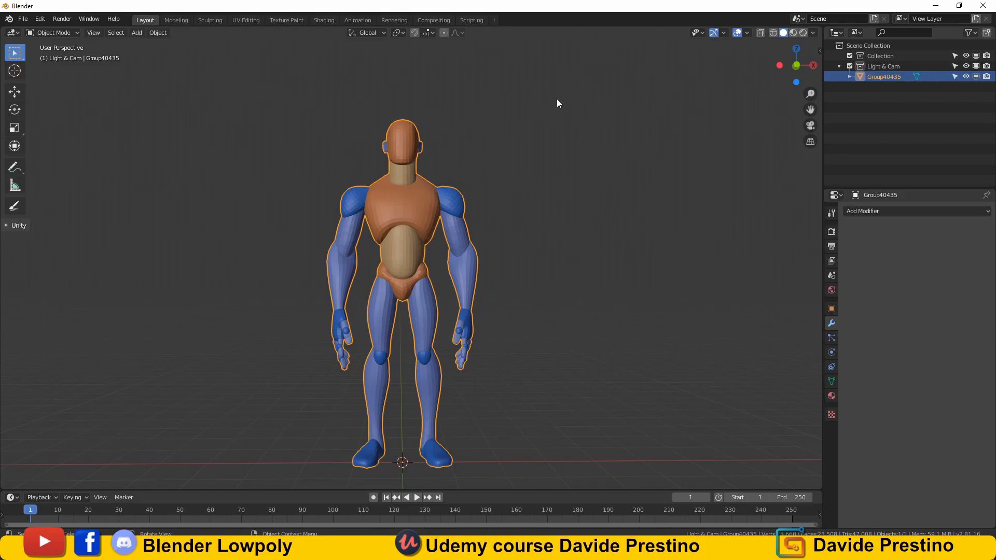
Set the scene's length unit to Centimeters and keep the rotation unit at Degrees
click(831, 290)
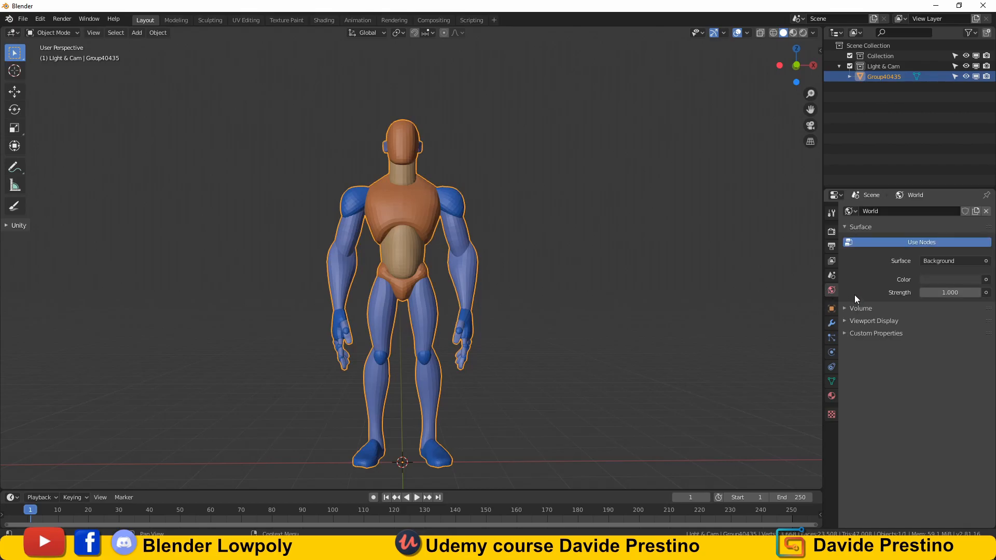
click(835, 276)
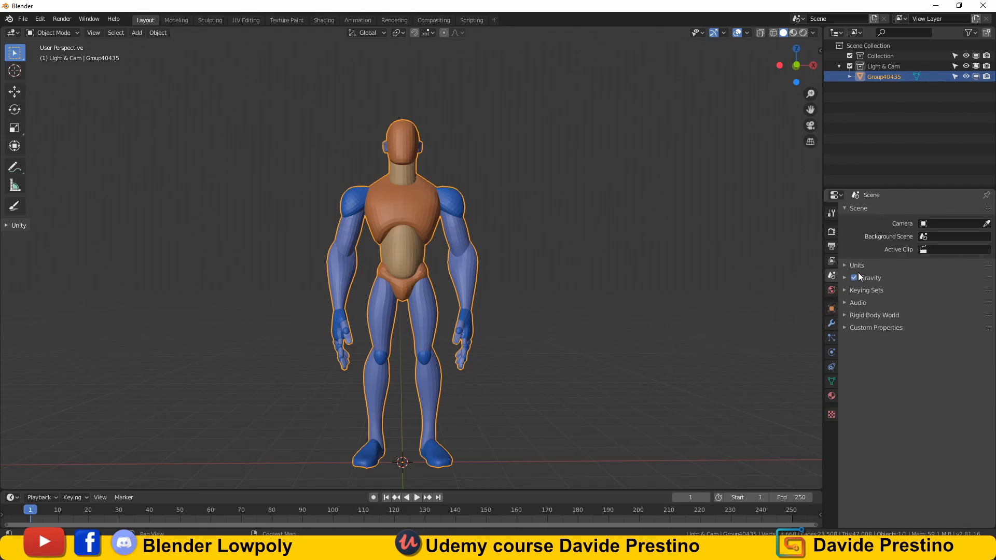
click(845, 265)
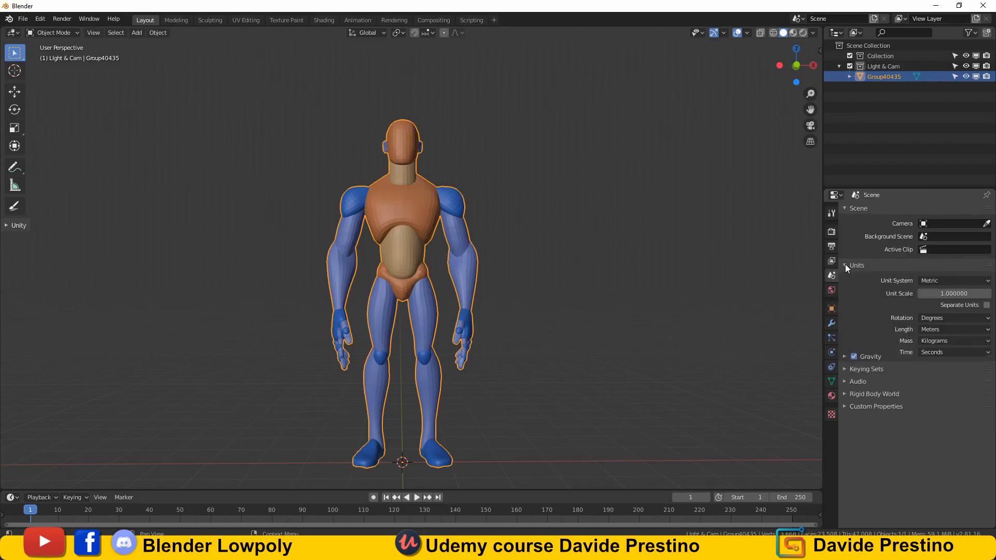
click(938, 330)
click(930, 318)
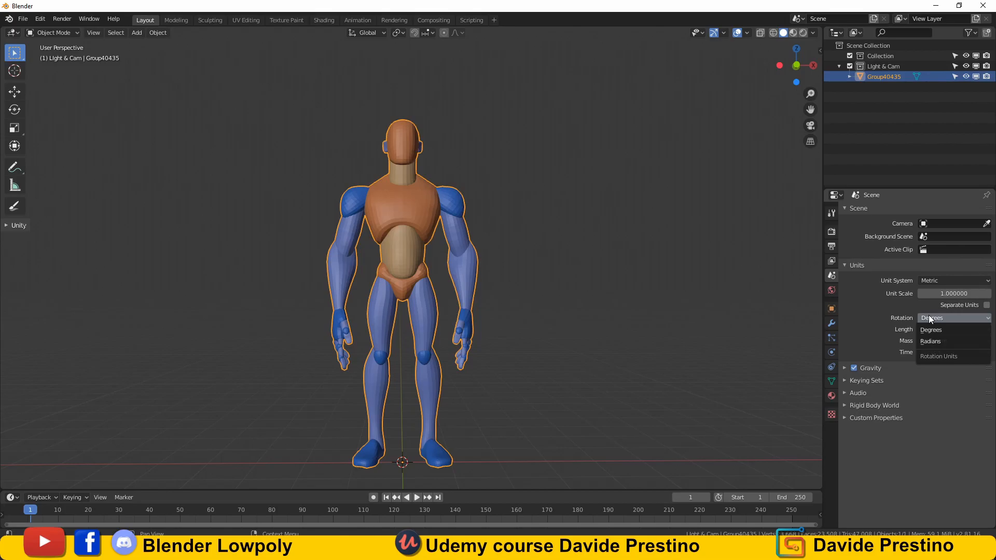
click(931, 330)
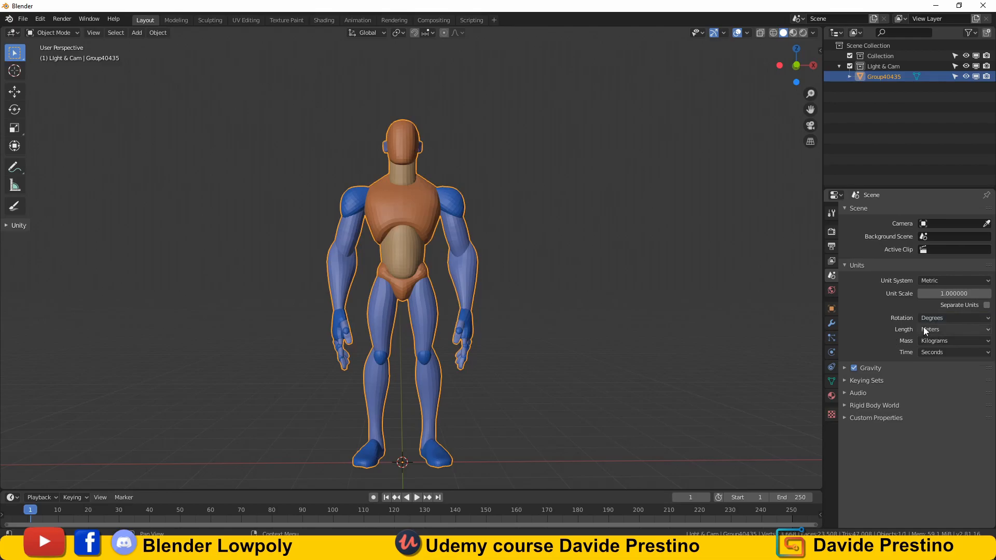
click(939, 329)
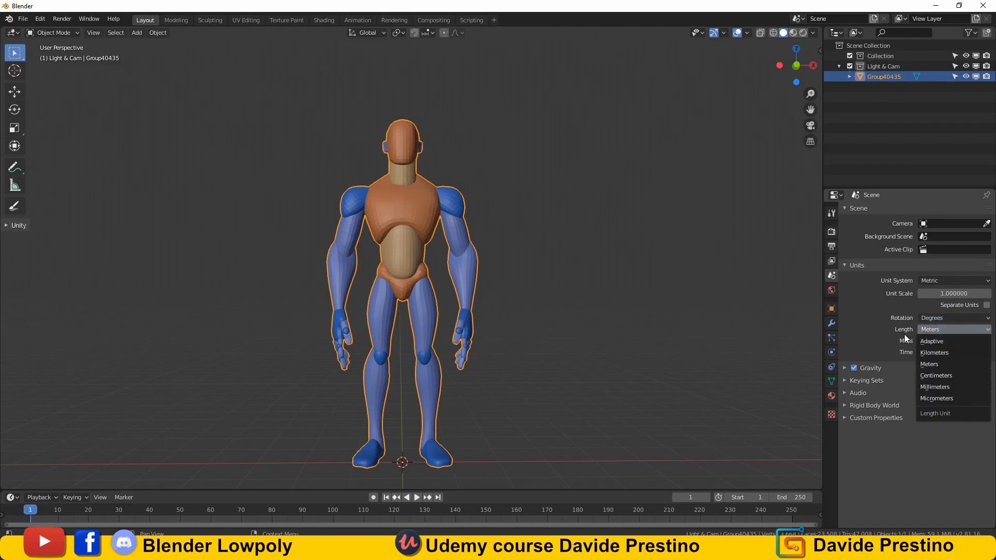
click(934, 375)
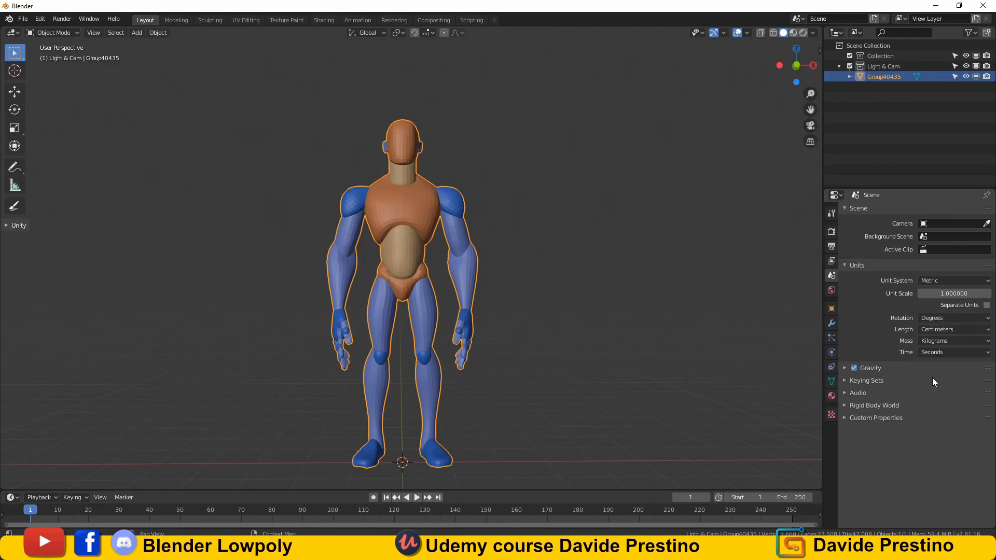
Show the character's transform values and try scaling the whole character up uniformly by about 1.34
click(817, 52)
click(819, 50)
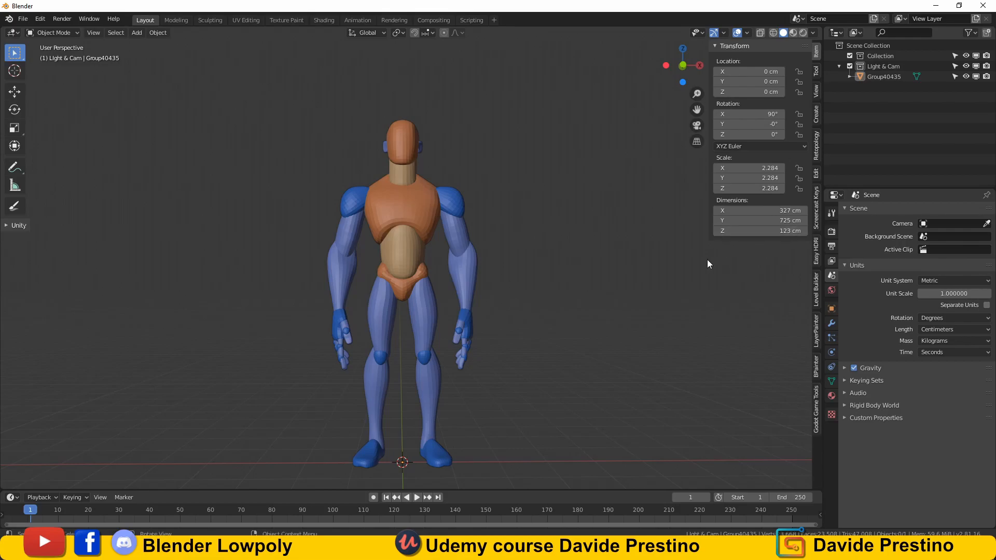
click(437, 459)
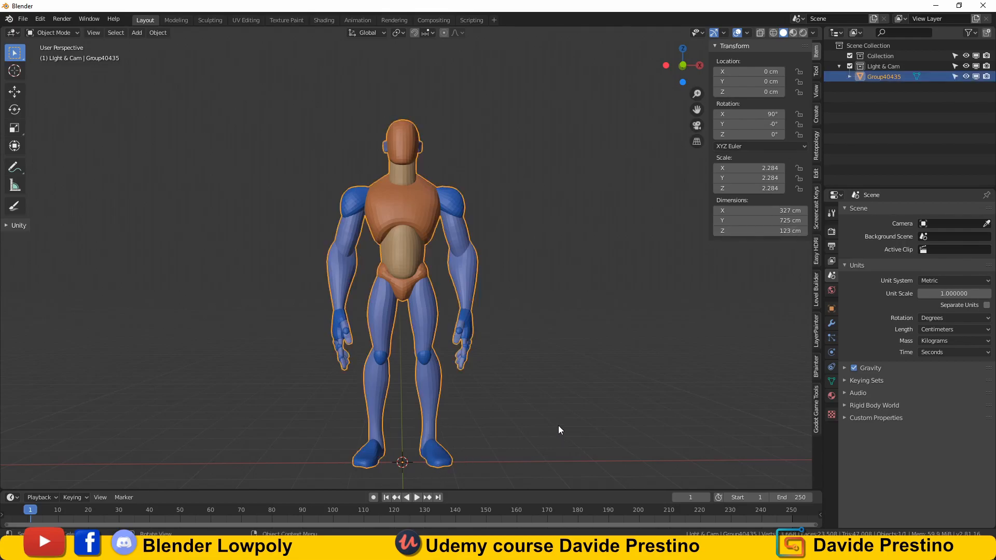
key(s)
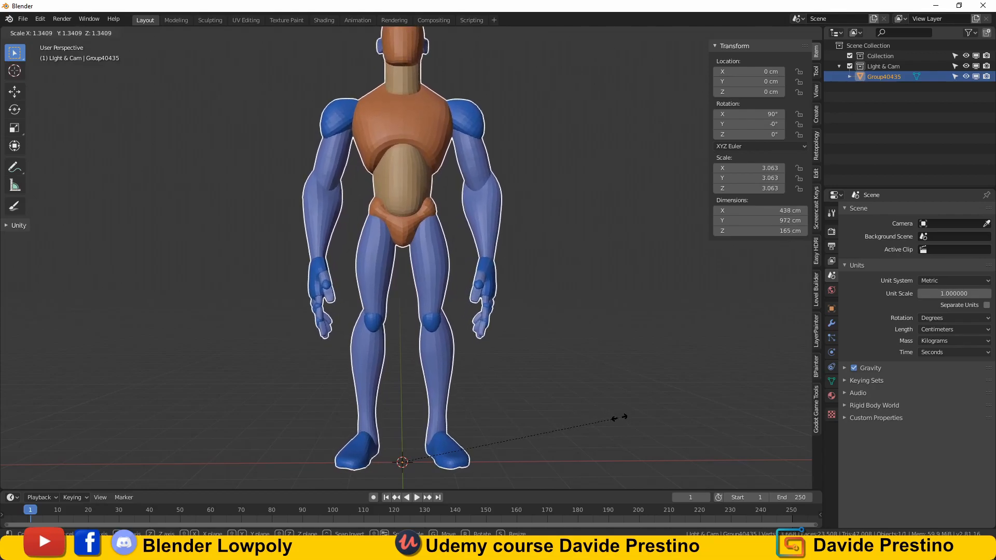
click(620, 418)
middle_drag(620, 418, 544, 348)
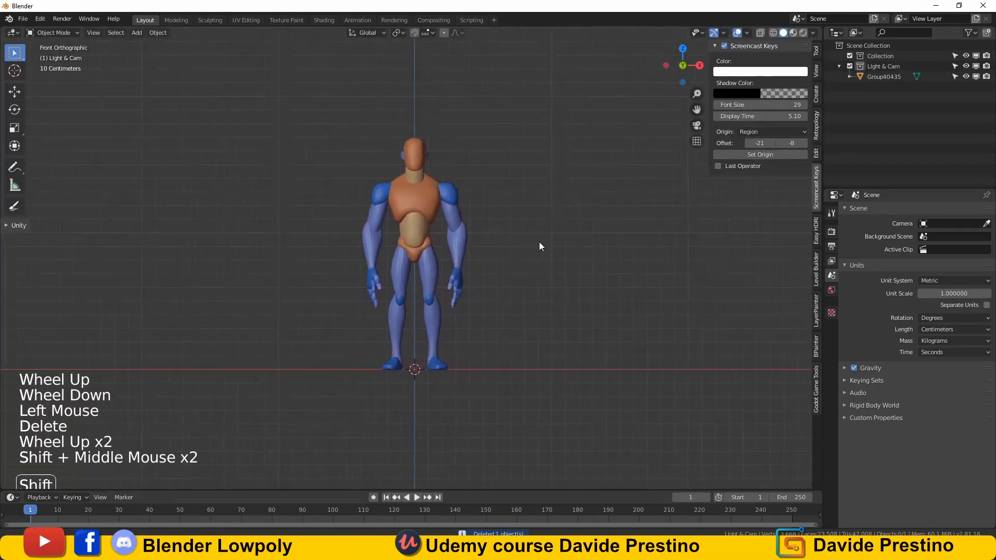
Select the joined character and start an FBX export into the Desktop folder Tutorial s2+mixamo
scroll(537, 247, up, 1)
scroll(534, 253, up, 1)
shift+middle_click(510, 232)
shift+middle_drag(509, 237, 511, 252)
click(448, 191)
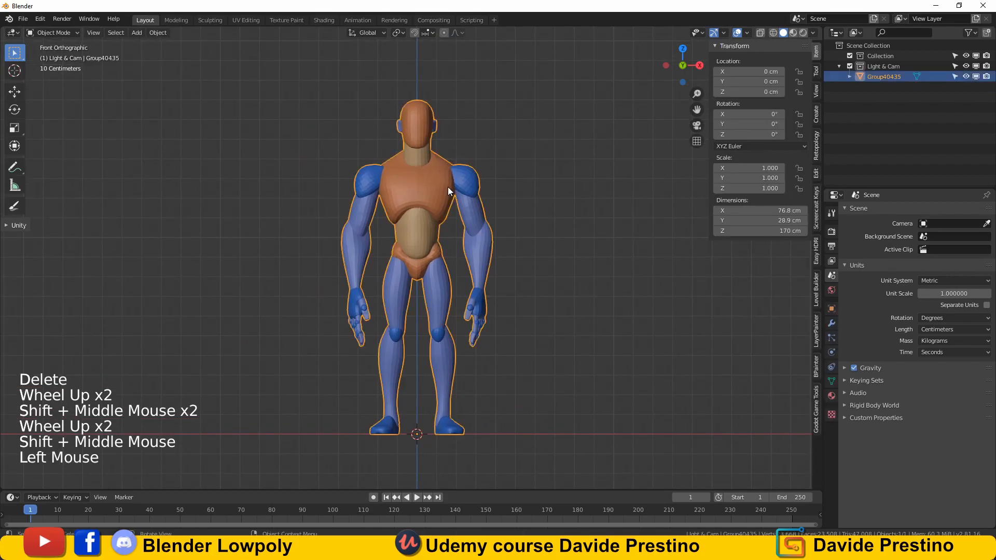
click(23, 21)
mouse_move(39, 172)
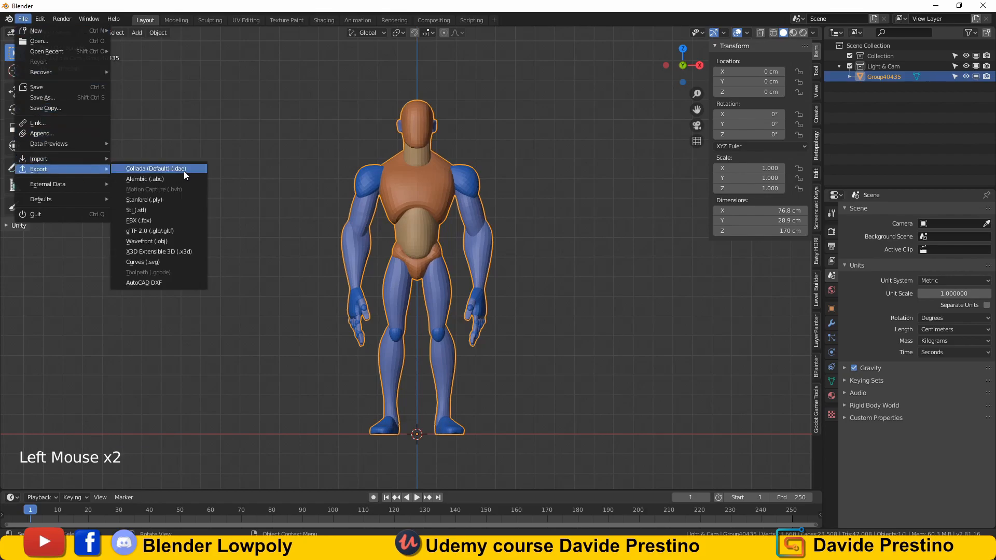
click(145, 219)
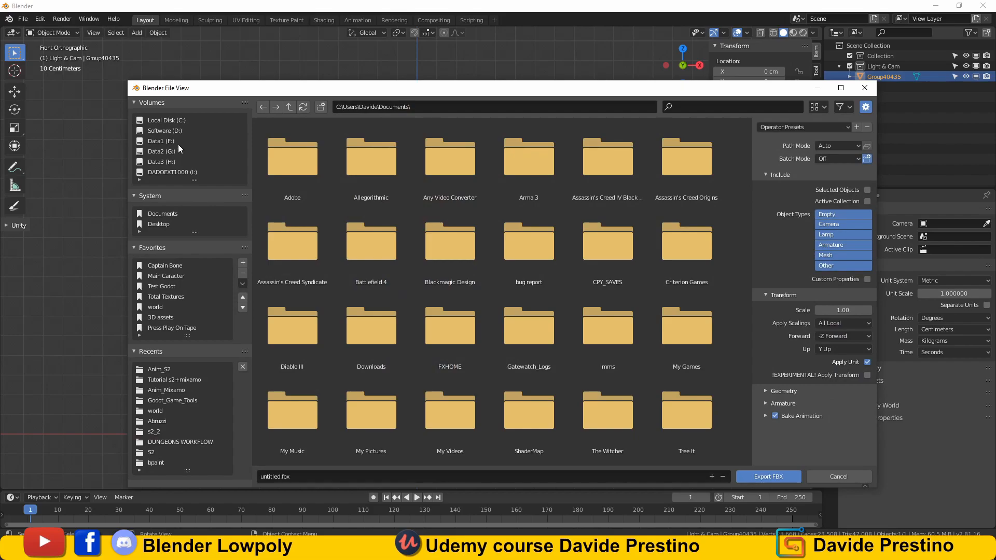
click(159, 224)
scroll(400, 263, down, 3)
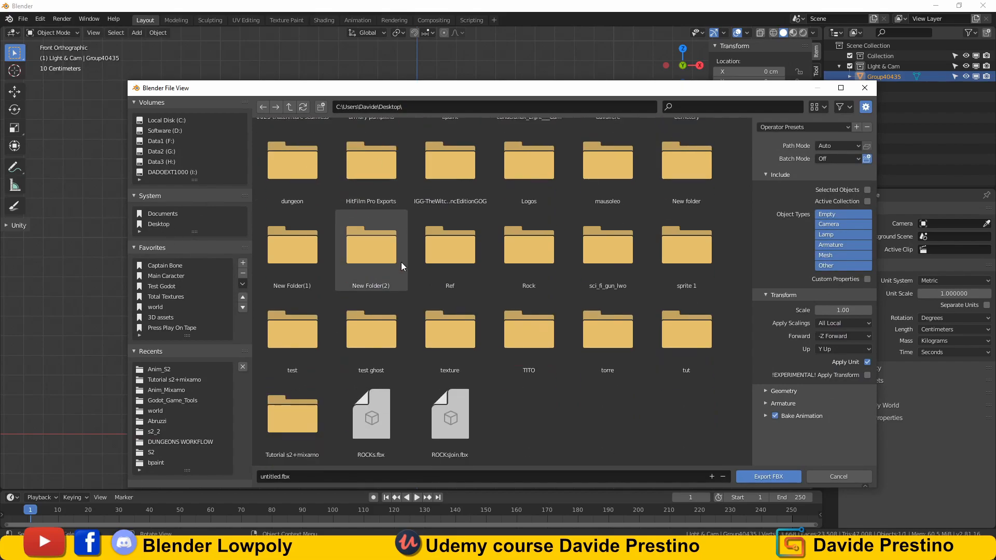
double_click(310, 405)
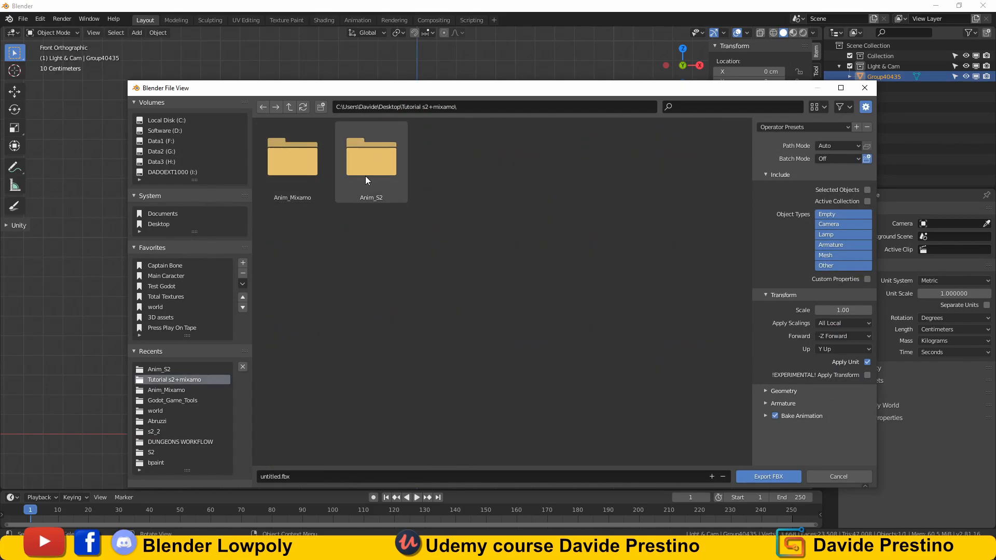
Name the export file Uman.fbx, restrict the object types to Mesh and export the FBX
click(301, 475)
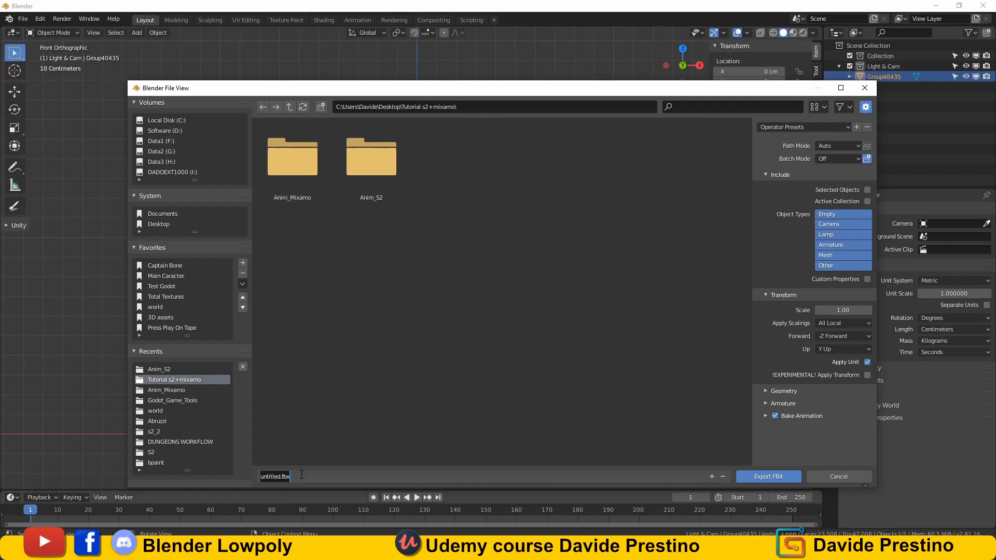
key(BackSpace)
text(Uman)
key(Return)
click(846, 254)
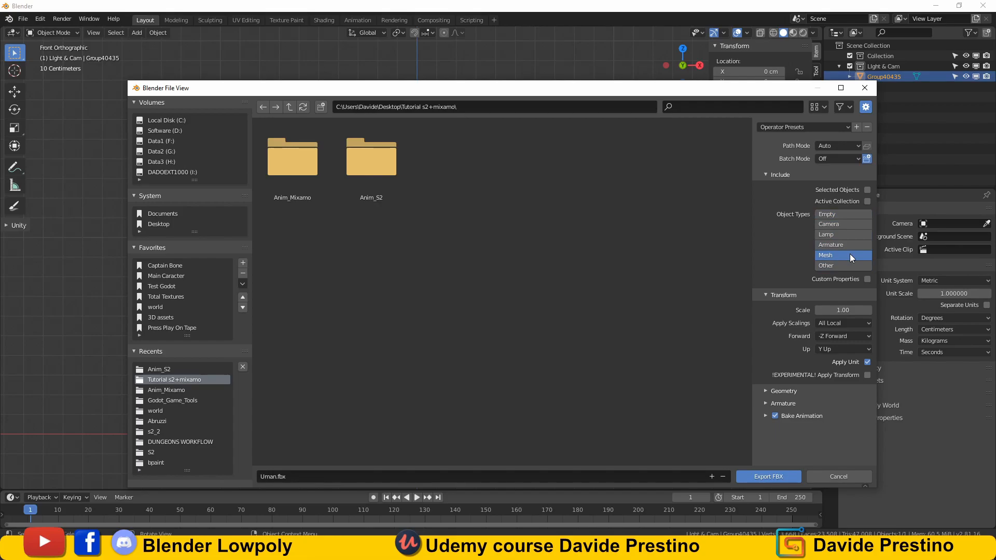
click(770, 477)
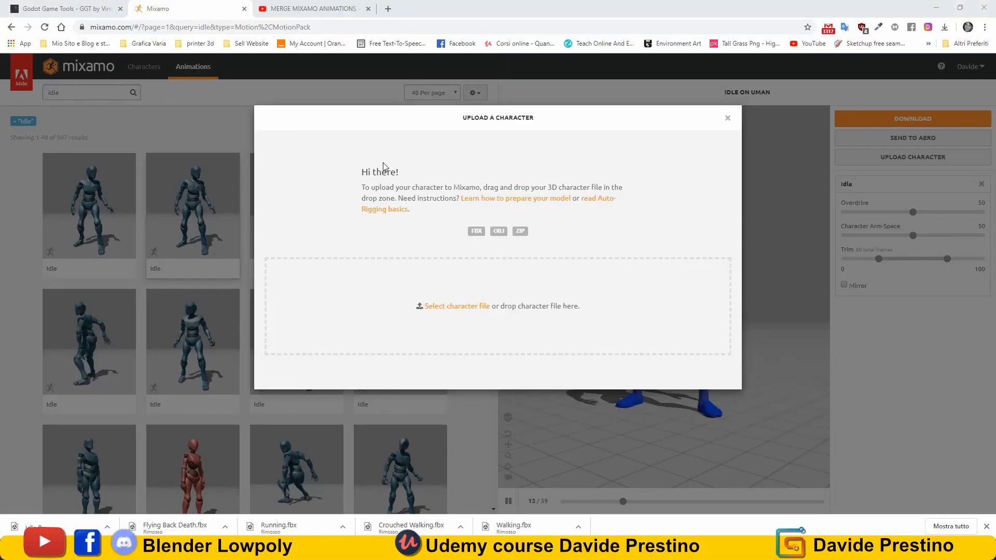
In Mixamo in the web browser, upload Uman.fbx as the character and accept its front-facing orientation
click(458, 307)
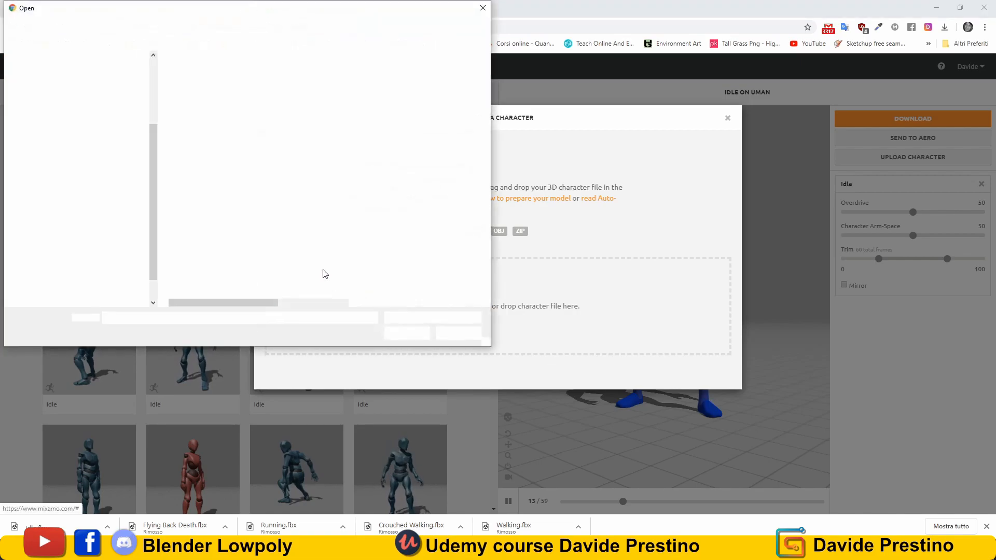
click(189, 96)
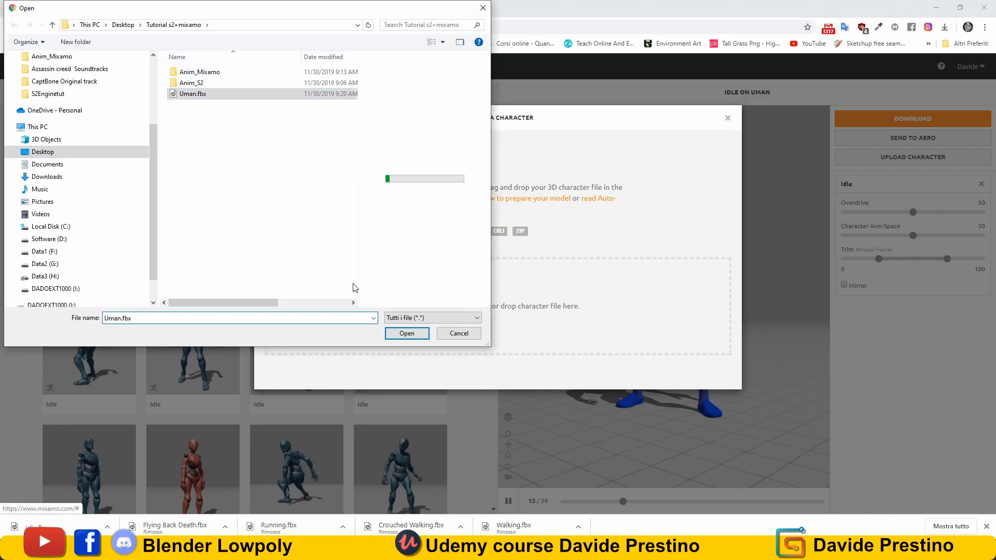
click(404, 335)
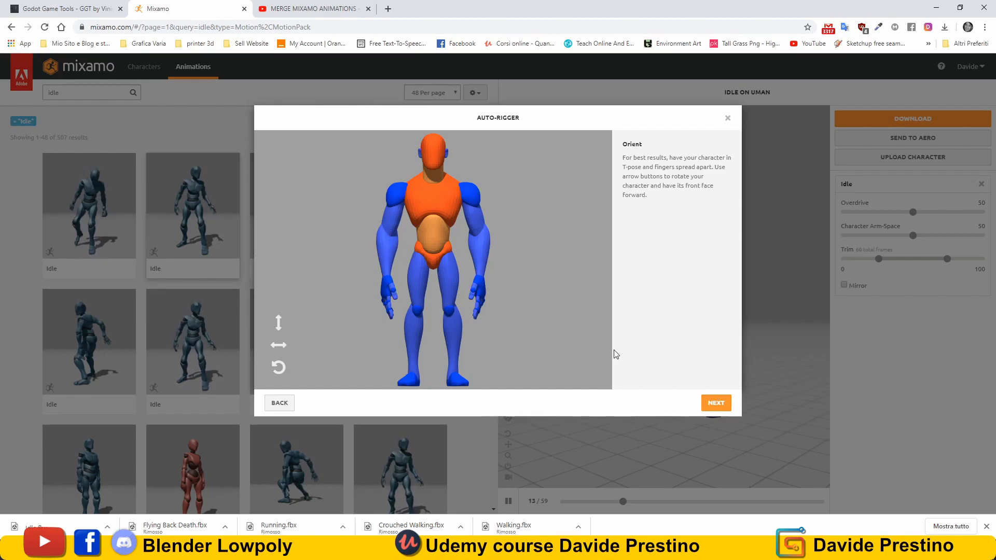
click(717, 405)
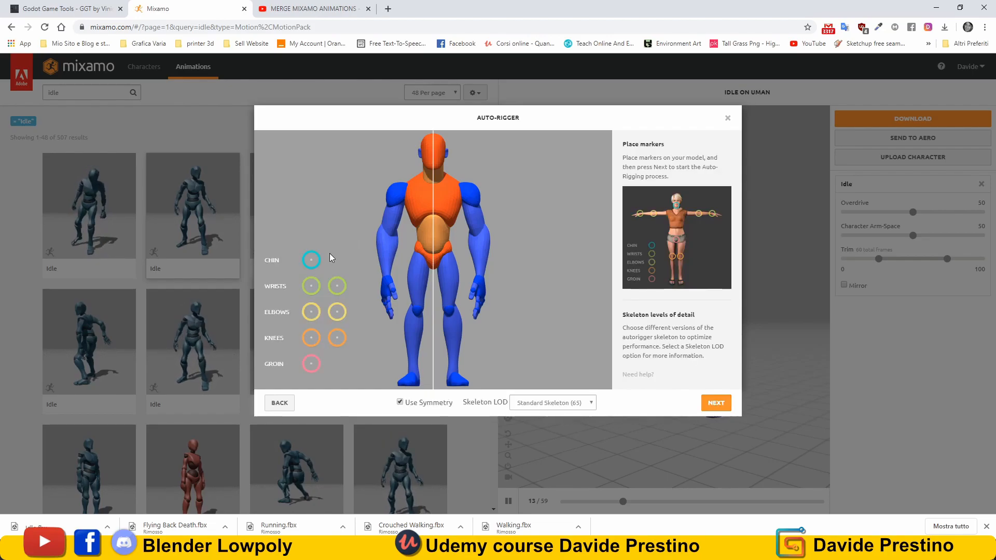
Place the auto-rigger markers on the character's chin, wrists, elbows, knees and groin with symmetry on
mouse_move(312, 259)
mouse_down()
mouse_move(424, 206)
mouse_move(436, 168)
mouse_up()
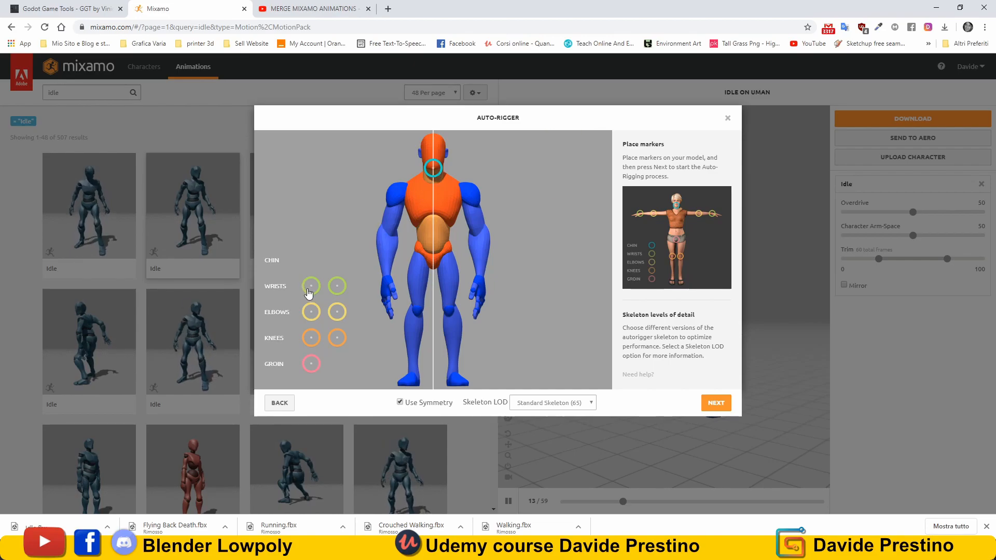
mouse_move(311, 285)
mouse_down()
mouse_move(370, 231)
mouse_move(387, 278)
mouse_up()
drag(311, 311, 391, 234)
drag(383, 278, 388, 280)
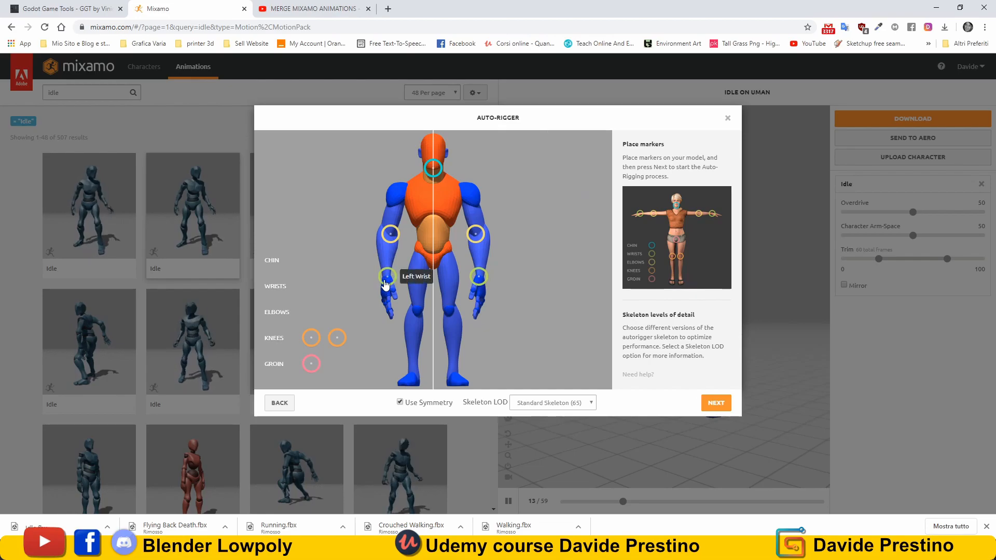
mouse_move(312, 342)
mouse_down()
mouse_move(410, 359)
mouse_move(417, 311)
mouse_up()
mouse_move(311, 363)
mouse_down()
mouse_move(406, 262)
mouse_move(435, 262)
mouse_up()
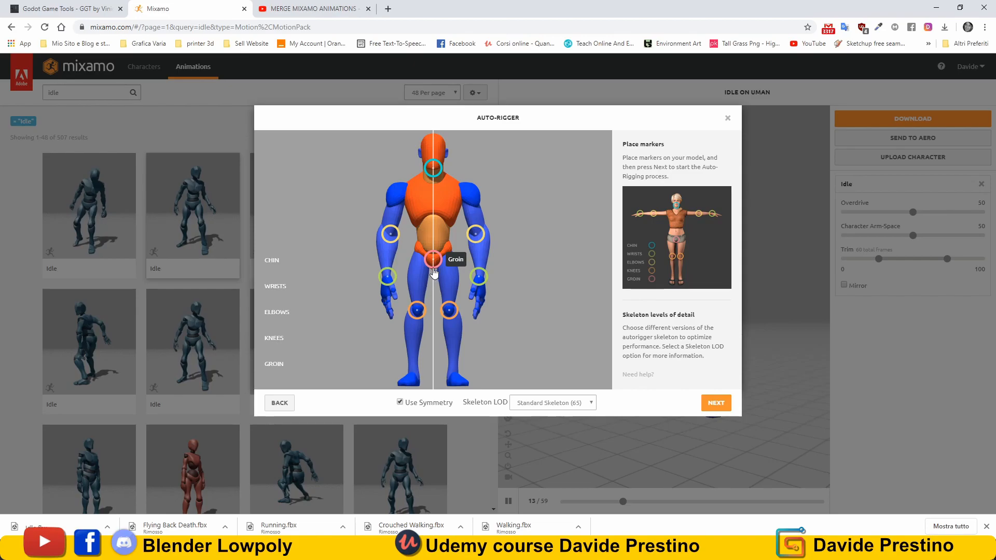
drag(433, 262, 435, 264)
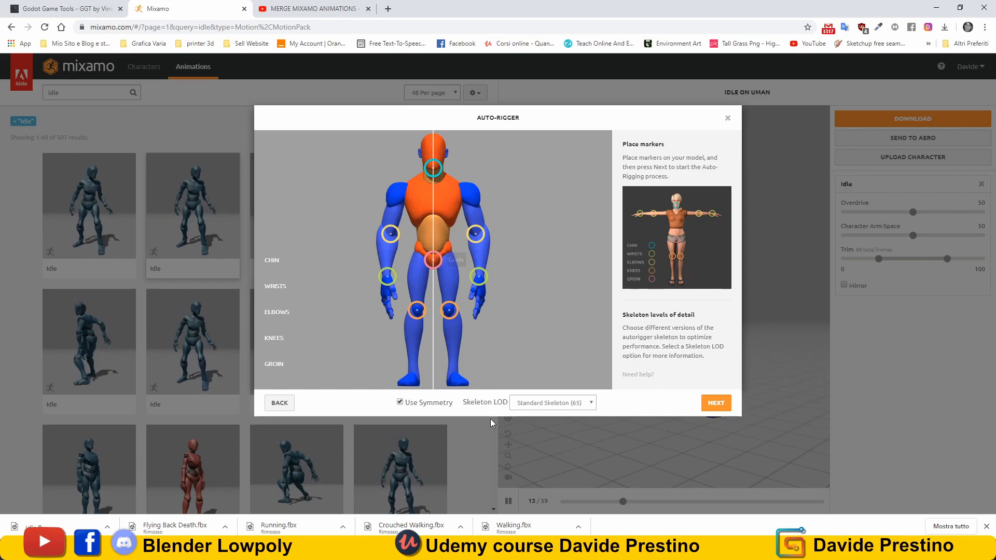
Compare the 3 Chain Fingers (49) skeleton option, set Skeleton LOD back to Standard Skeleton (65) and start the auto-rigging
click(595, 406)
click(575, 414)
click(589, 406)
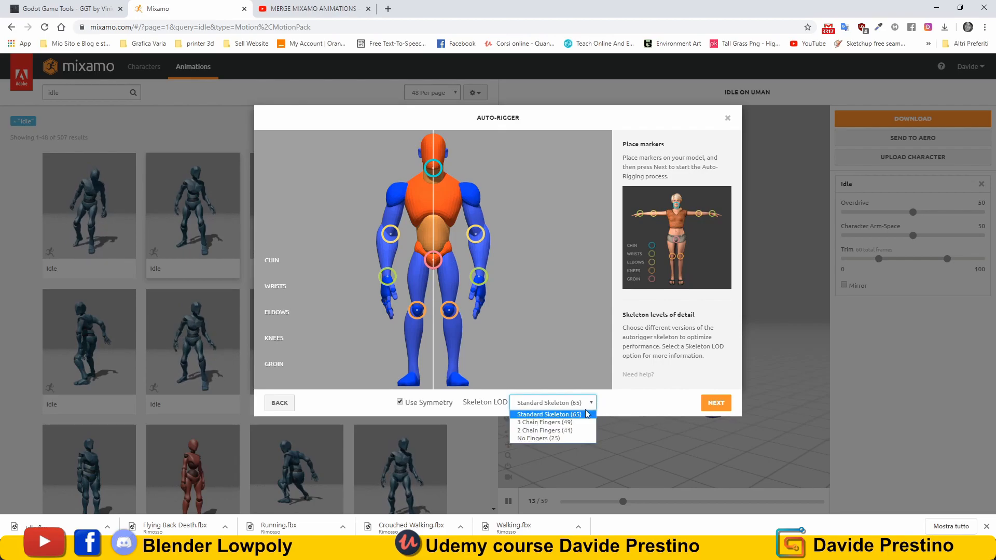
click(572, 422)
click(586, 408)
click(583, 414)
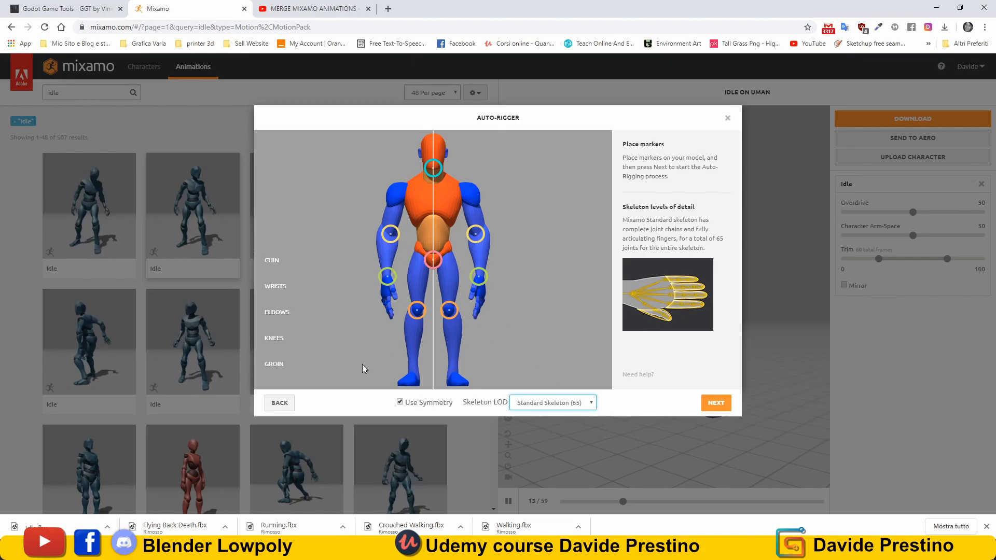
click(724, 404)
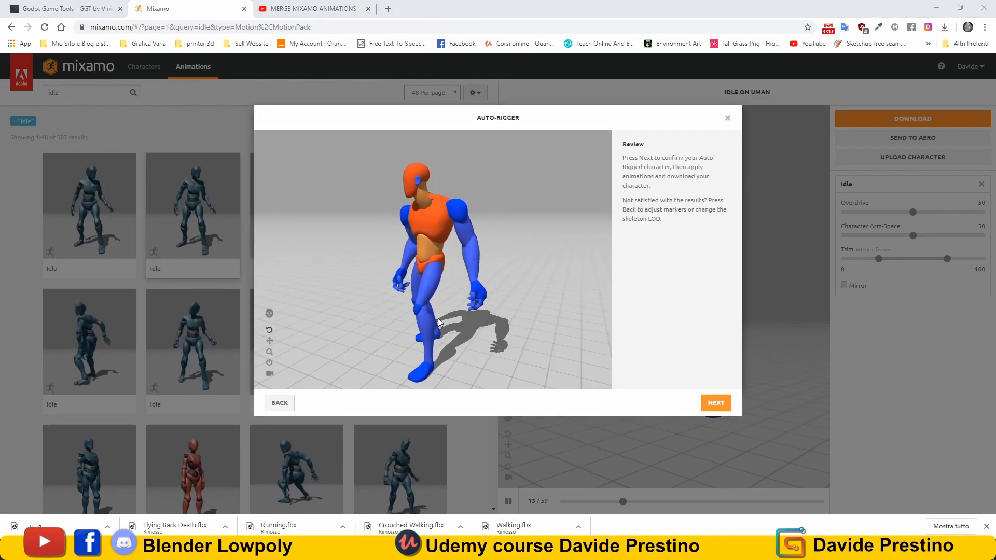
Review the auto-rigged character from several angles and accept it as the replacement for the previous character
drag(500, 288, 430, 323)
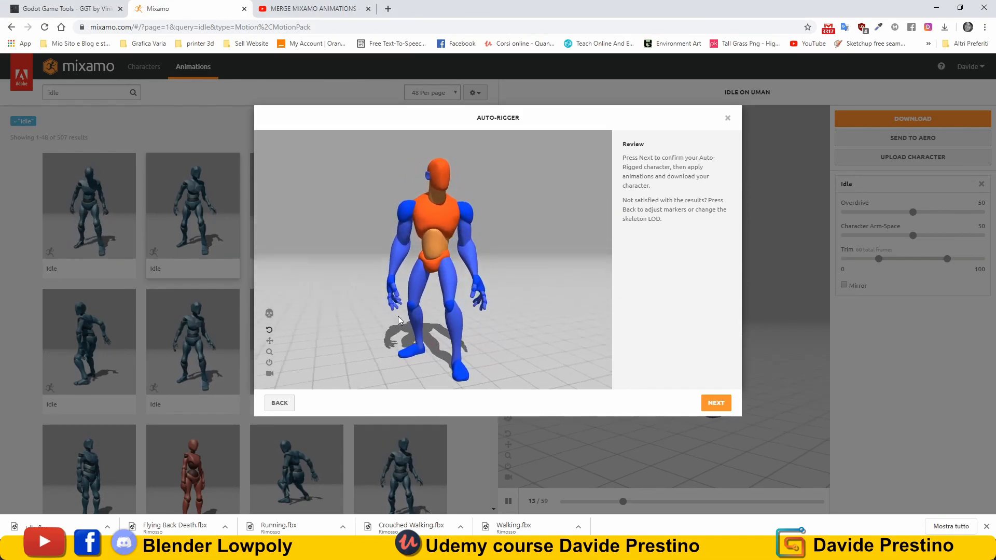
click(718, 403)
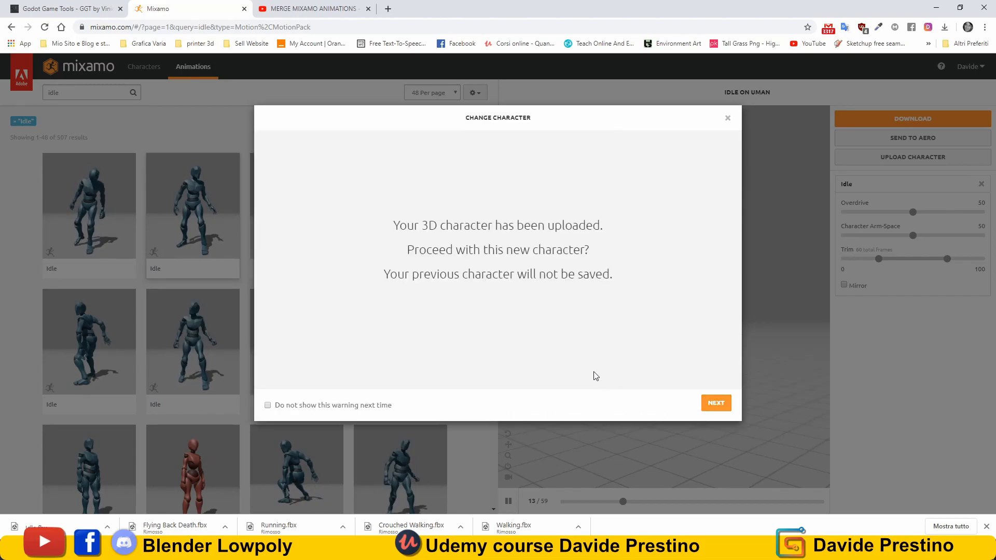
click(725, 405)
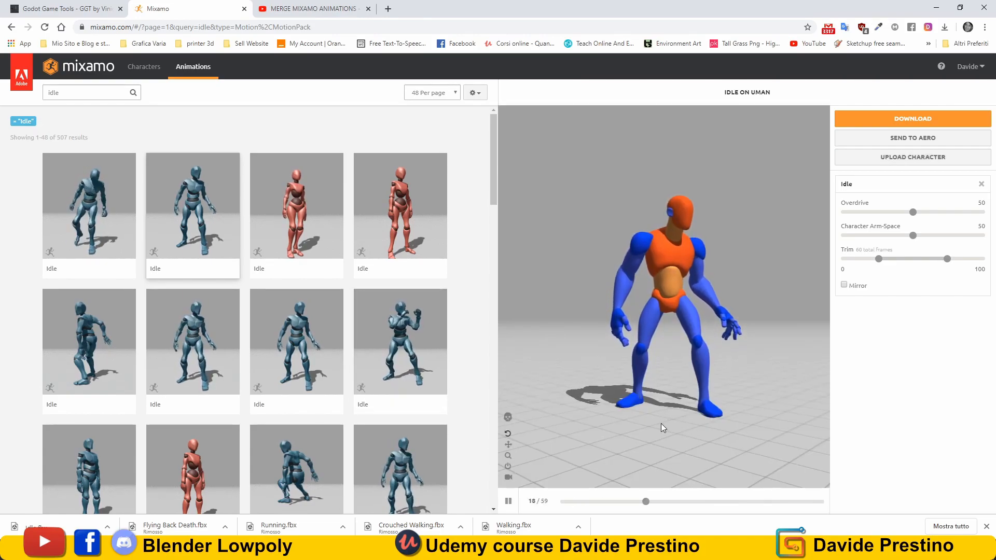
drag(742, 396, 707, 405)
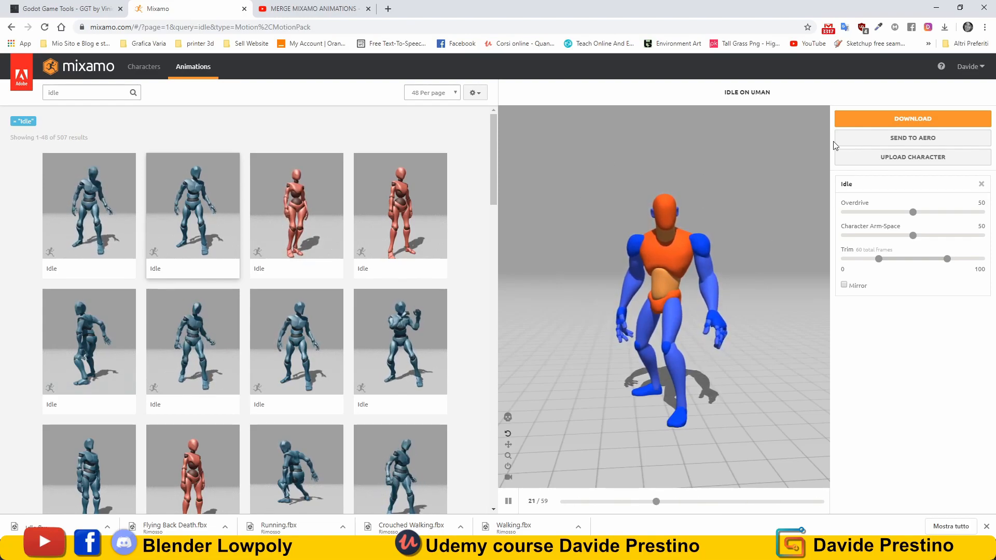
Download the Idle animation as FBX with skin, at 30 frames per second and without keyframe reduction
click(889, 119)
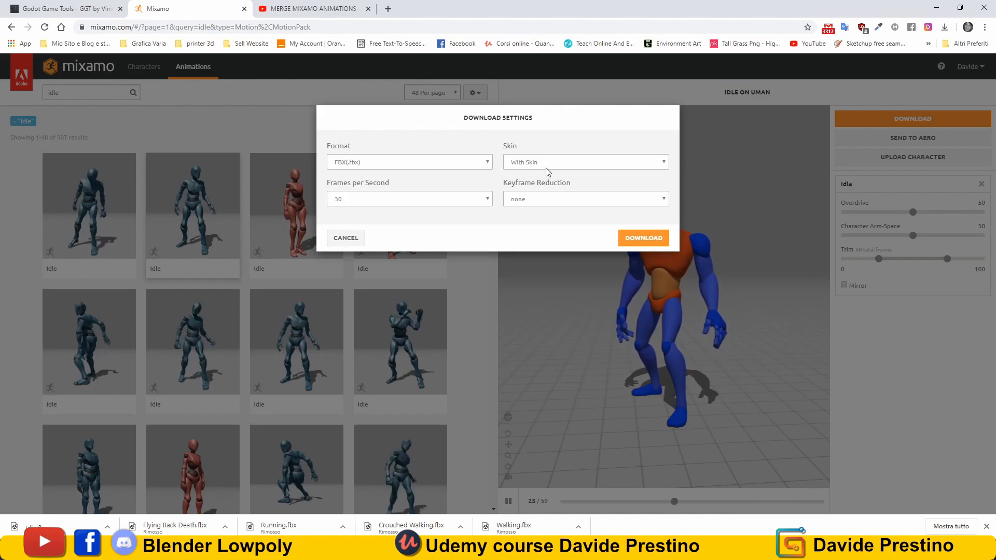
click(657, 164)
click(658, 164)
click(664, 201)
click(664, 203)
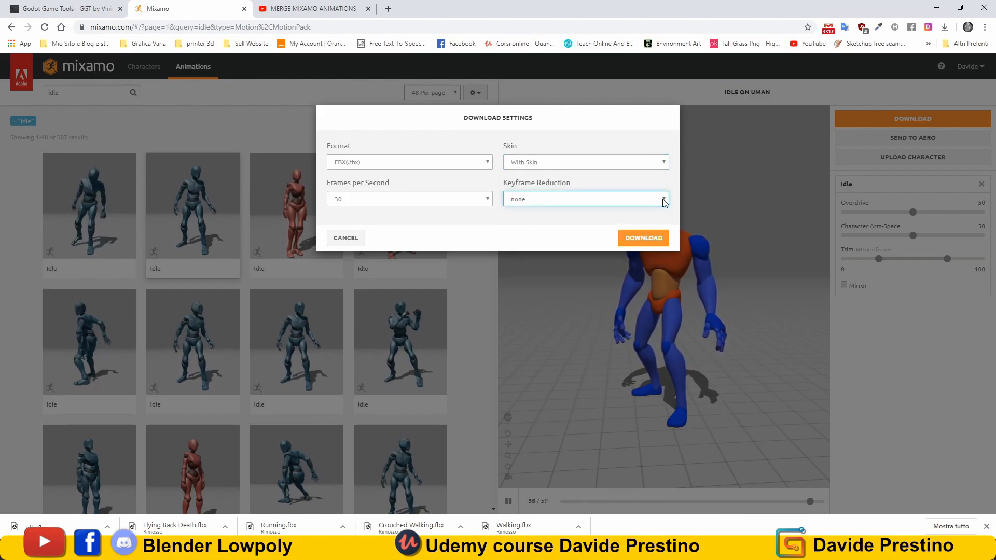
click(641, 237)
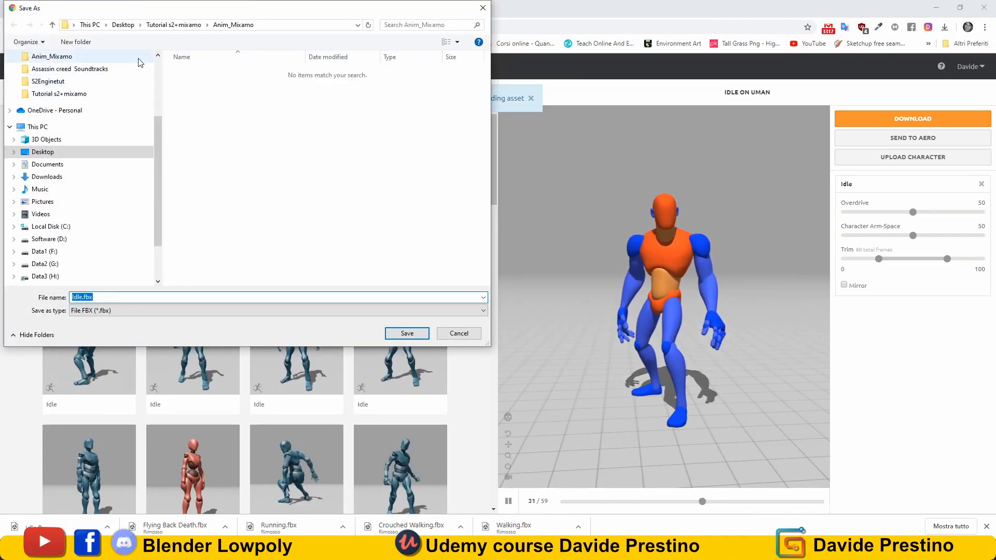
Save the downloaded animation as Idle.fbx in the Anim_Mixamo folder inside Tutorial s2+mixamo
click(181, 28)
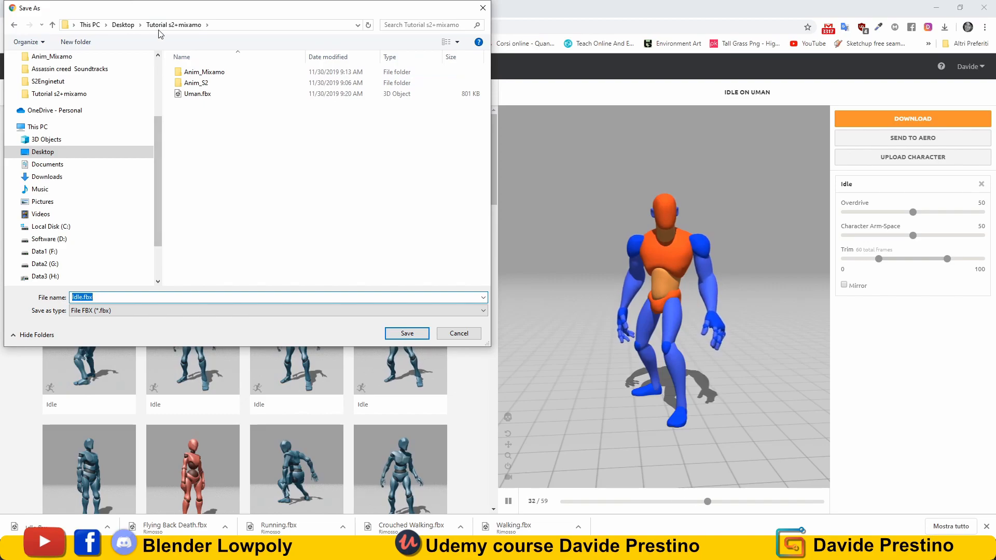
click(208, 75)
double_click(207, 76)
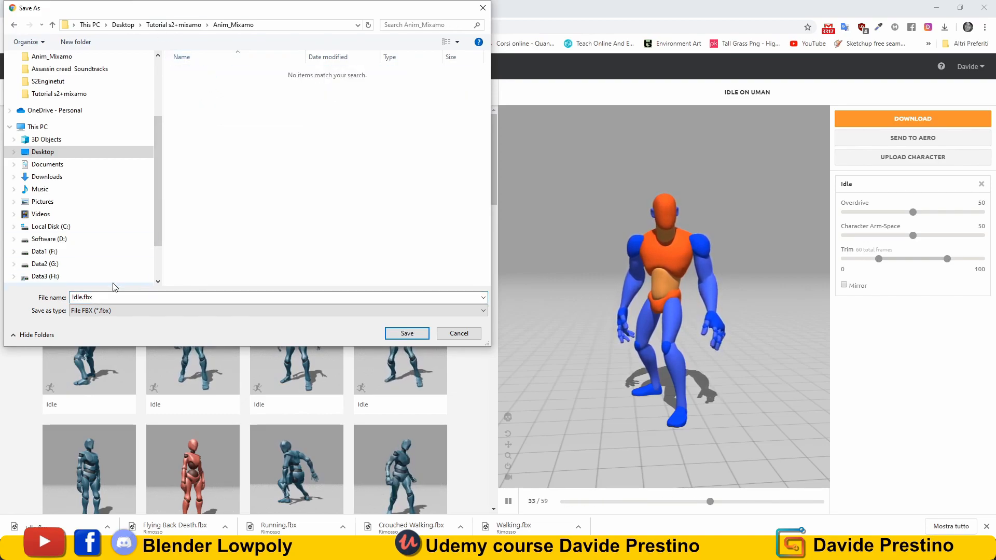
click(407, 333)
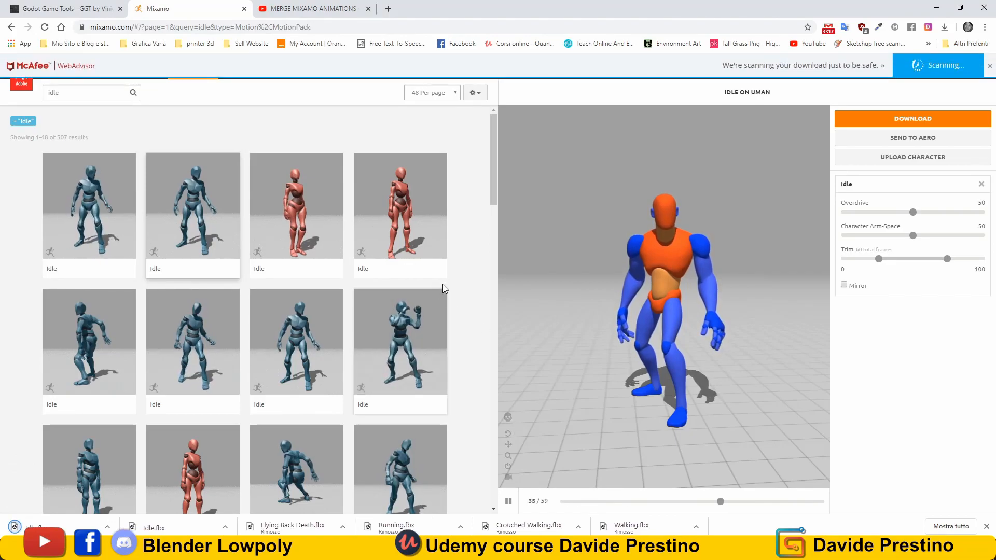
Search the animations for "walk" and apply the Walking animation described as Walking With A Swagger to the character
click(134, 90)
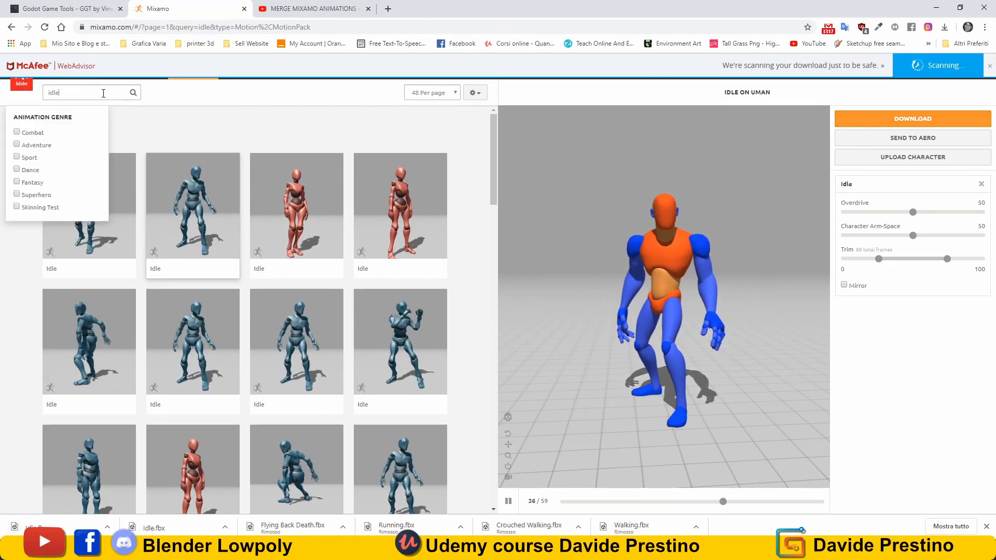
key(BackSpace)
key(BackSpace)
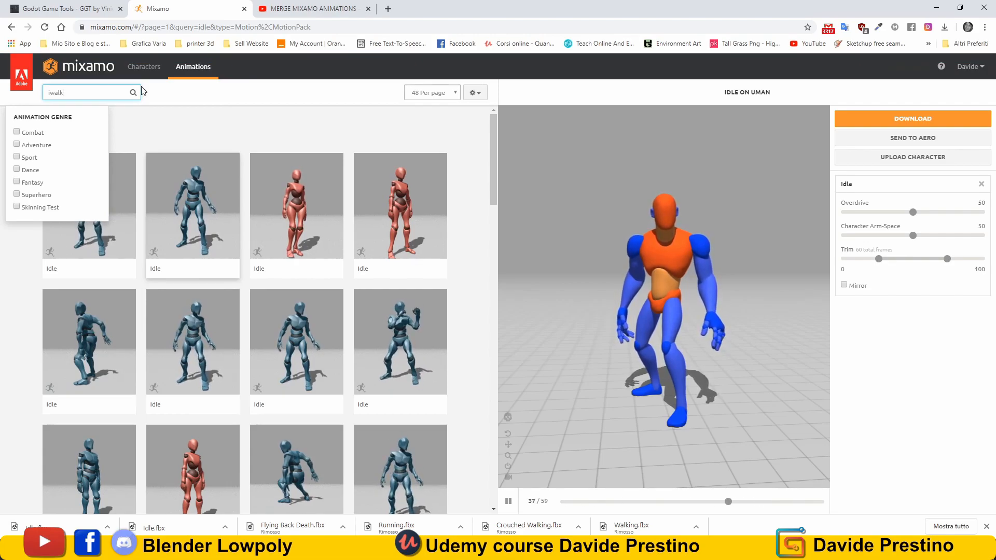
key(BackSpace)
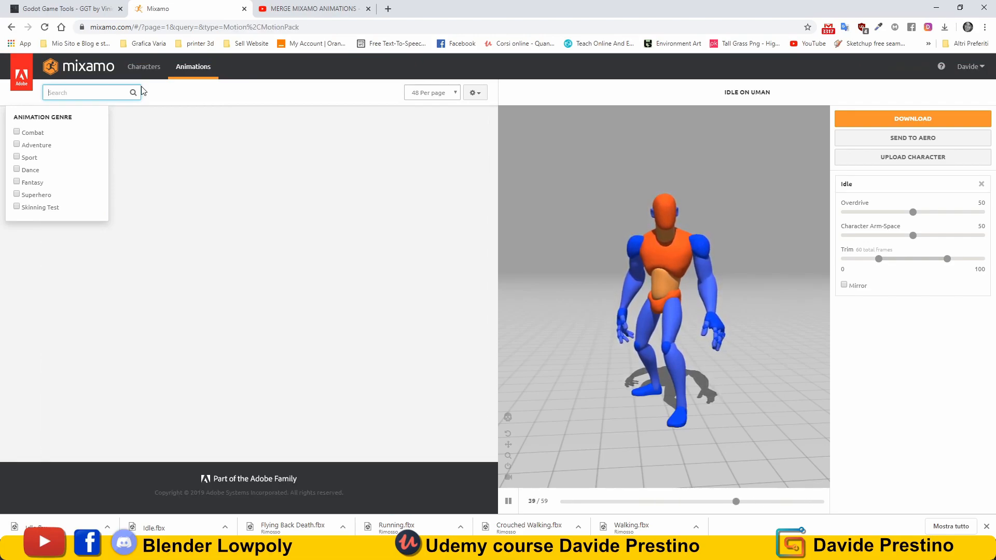
text(walk)
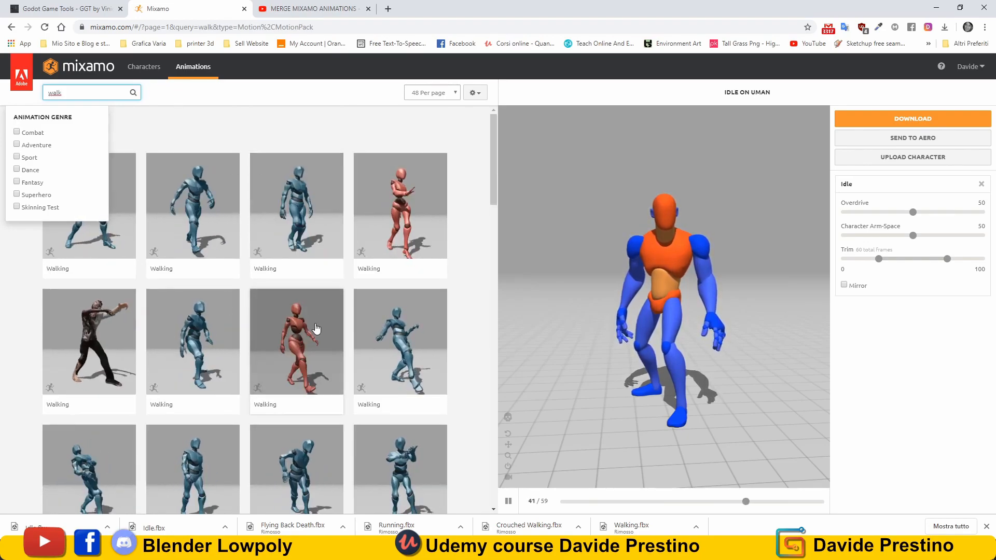
mouse_move(334, 257)
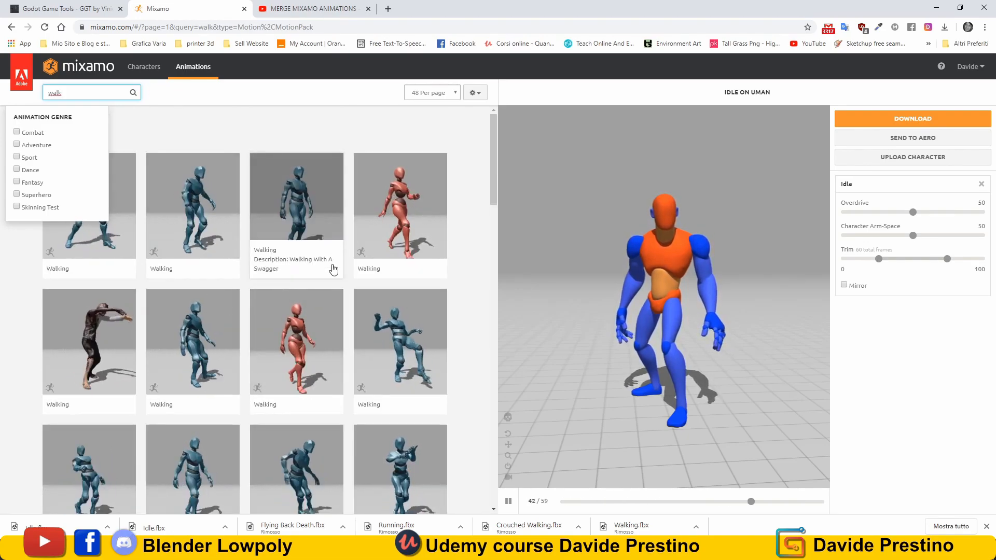
click(319, 210)
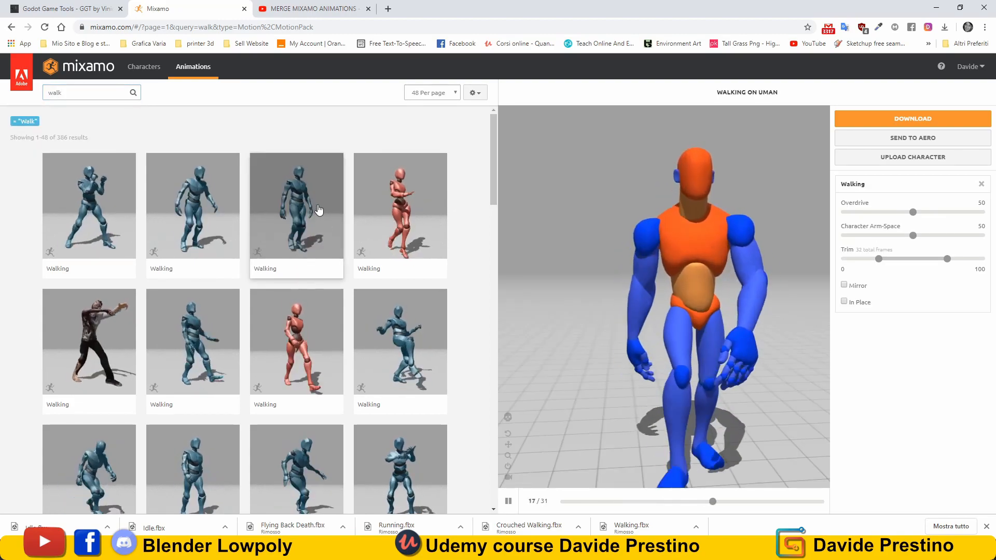
Set the Walking animation to In Place and download it as FBX with skin, 30 frames per second and no keyframe reduction
click(844, 302)
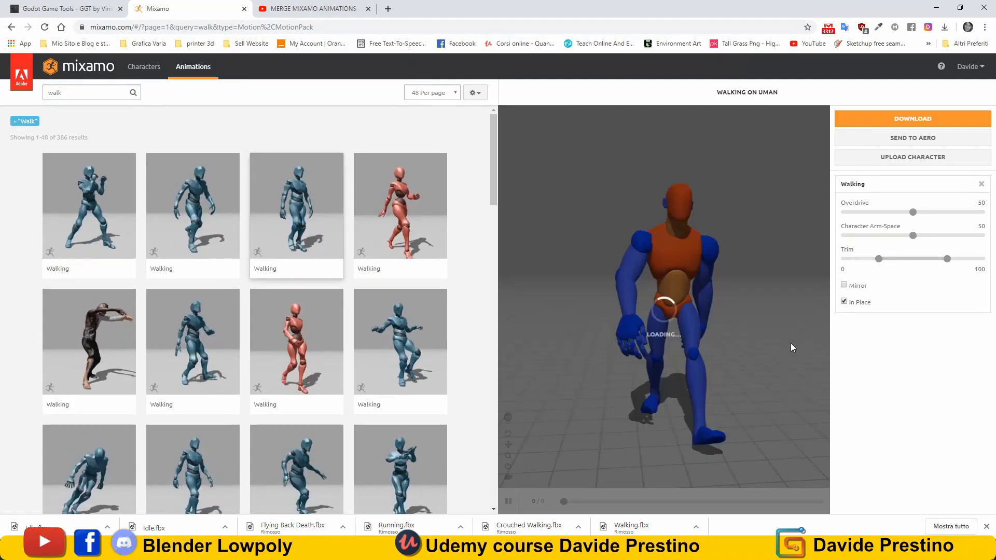
click(841, 122)
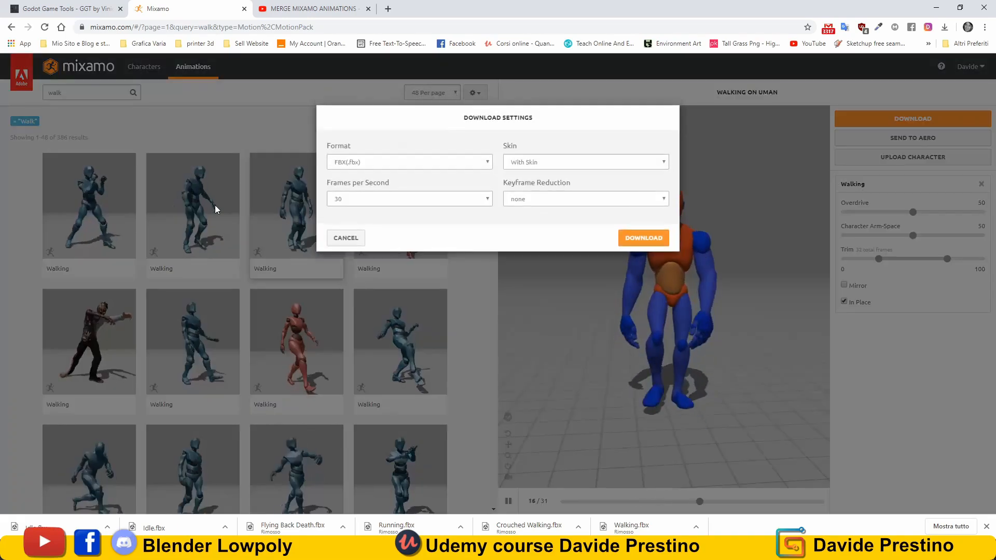
click(643, 238)
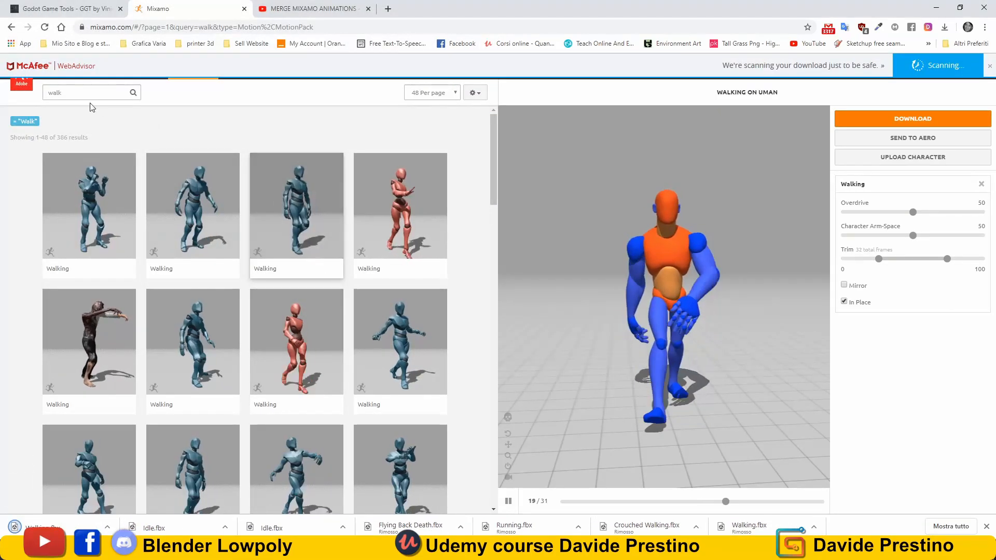
Search the animations for "running" and apply the Running animation described as Running Leaning Back Or Forth
click(74, 93)
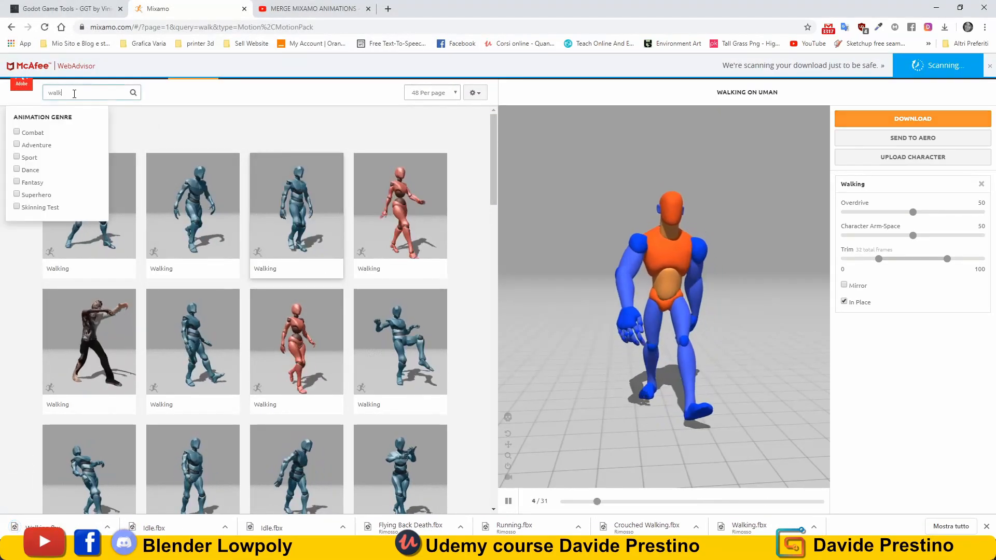
key(BackSpace)
key(BackSpace)
key(BackSpace)
key(BackSpace)
text(r)
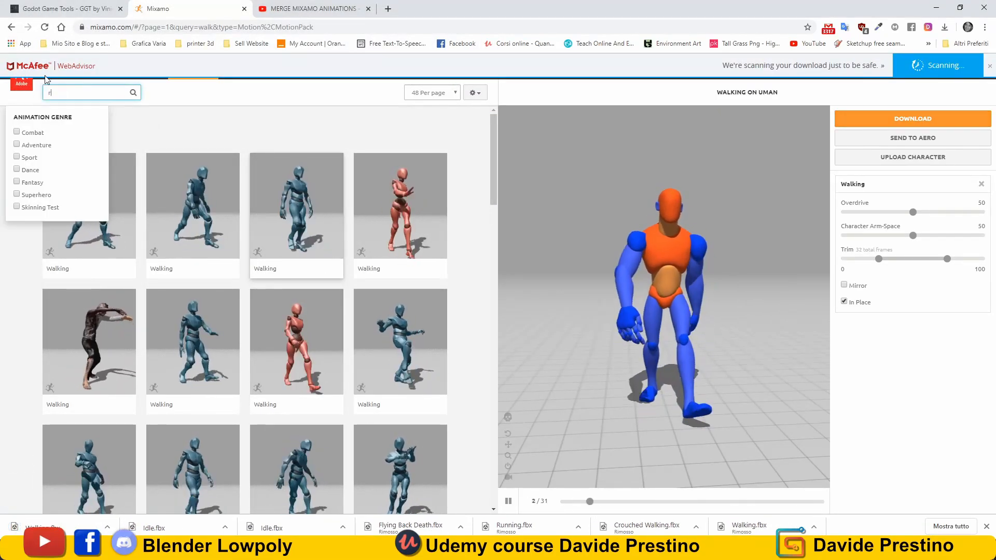
text(unning)
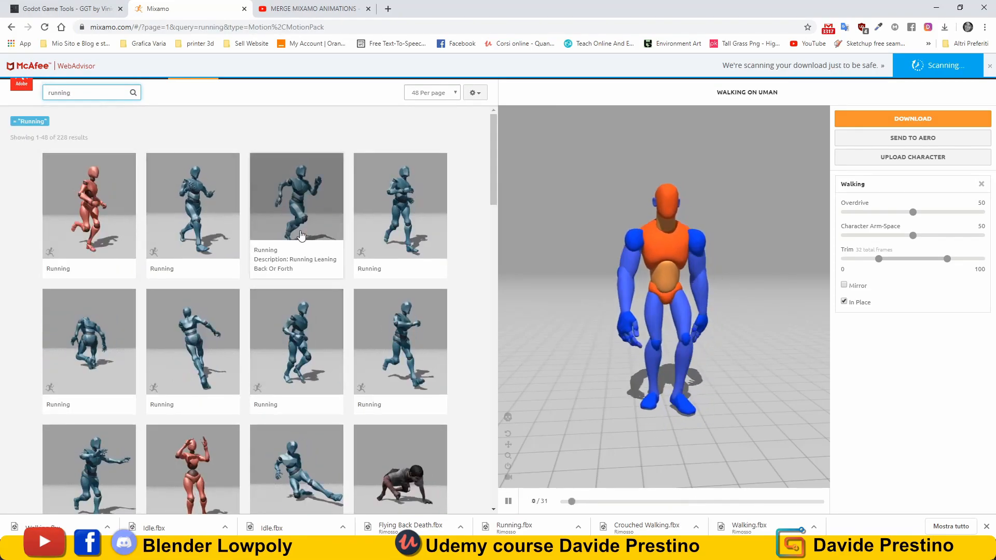
click(301, 198)
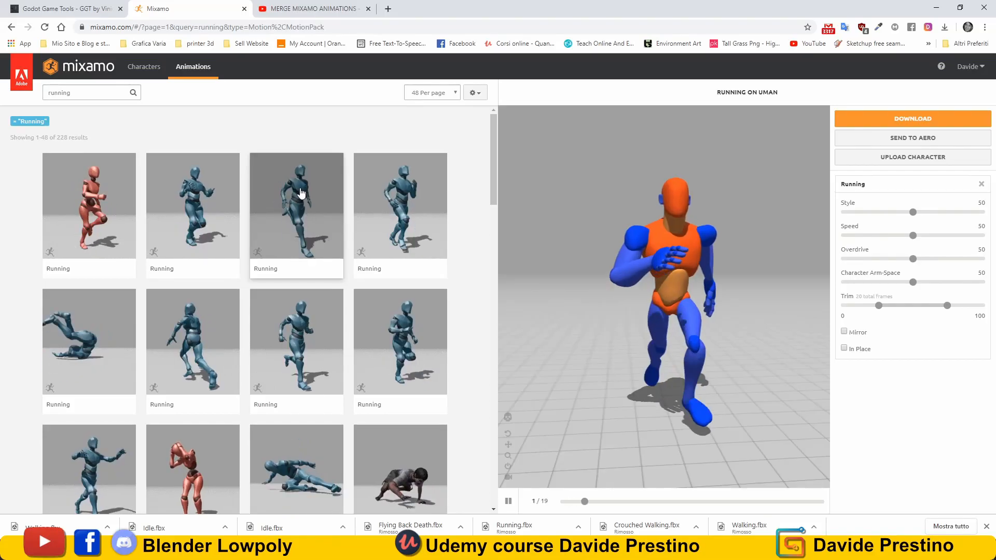
Set the Running animation to In Place and download it as FBX with skin at 30 fps, saved as Running.fbx in Anim_Mixamo
click(844, 348)
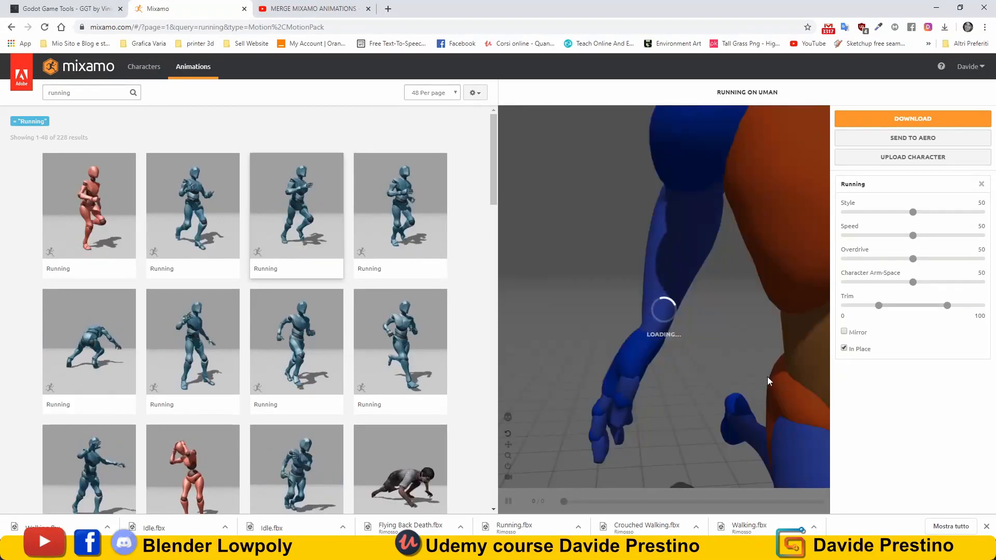
click(899, 117)
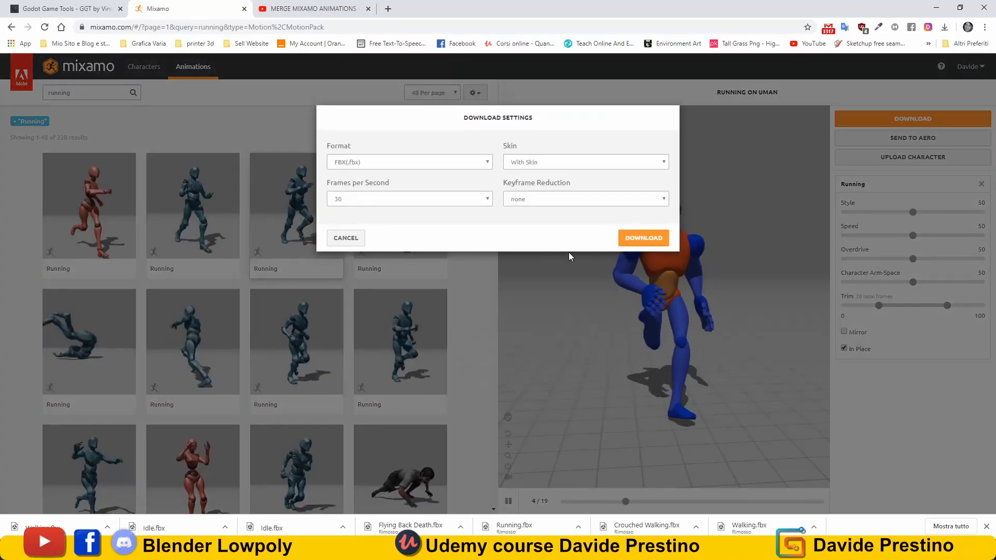
click(643, 247)
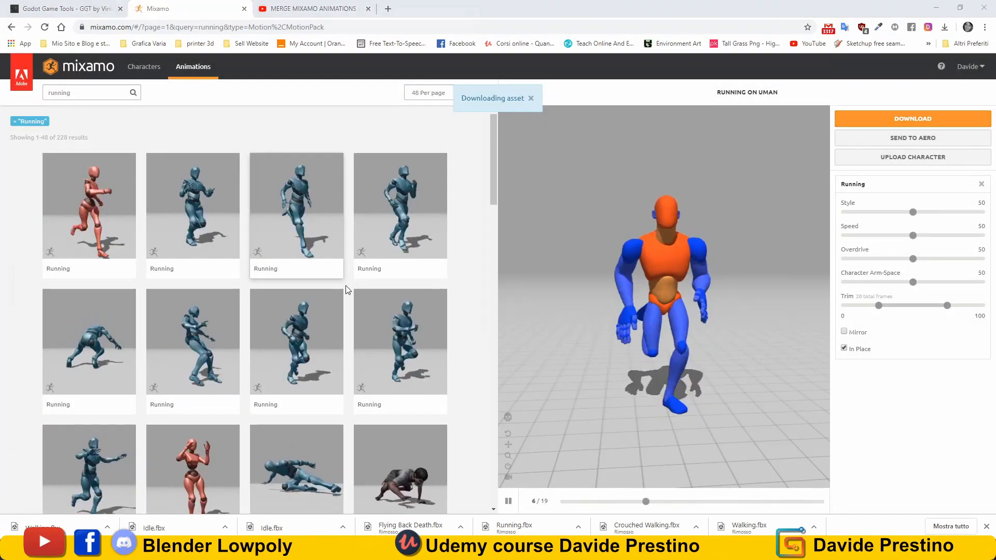
click(414, 333)
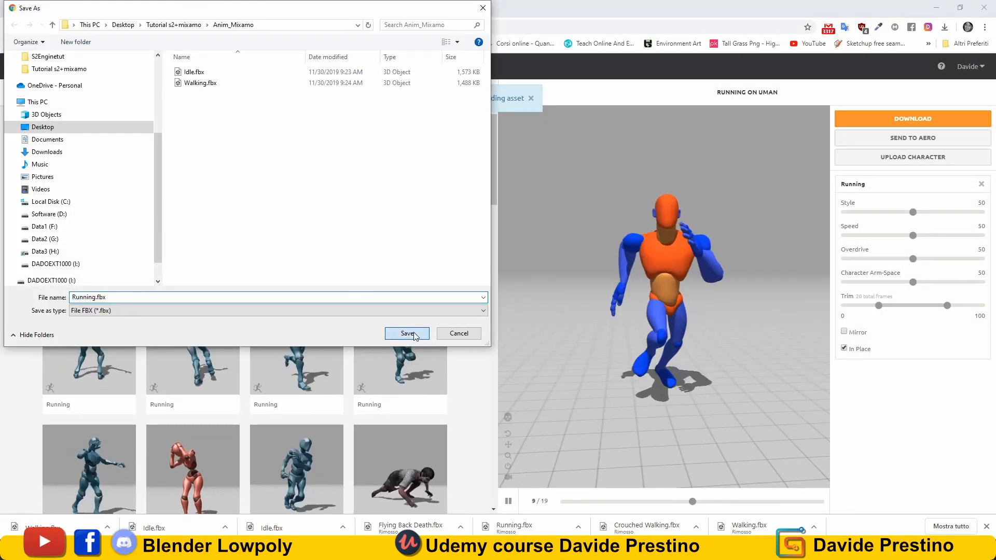
Search the animations for "death" and apply the Flying Back Death animation to the character
drag(76, 93, 11, 96)
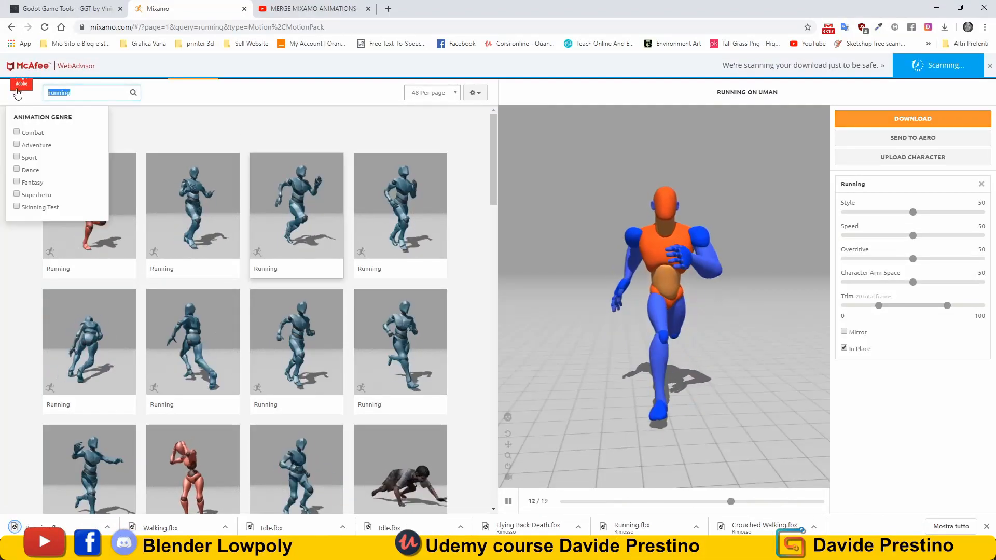
text(death)
key(Return)
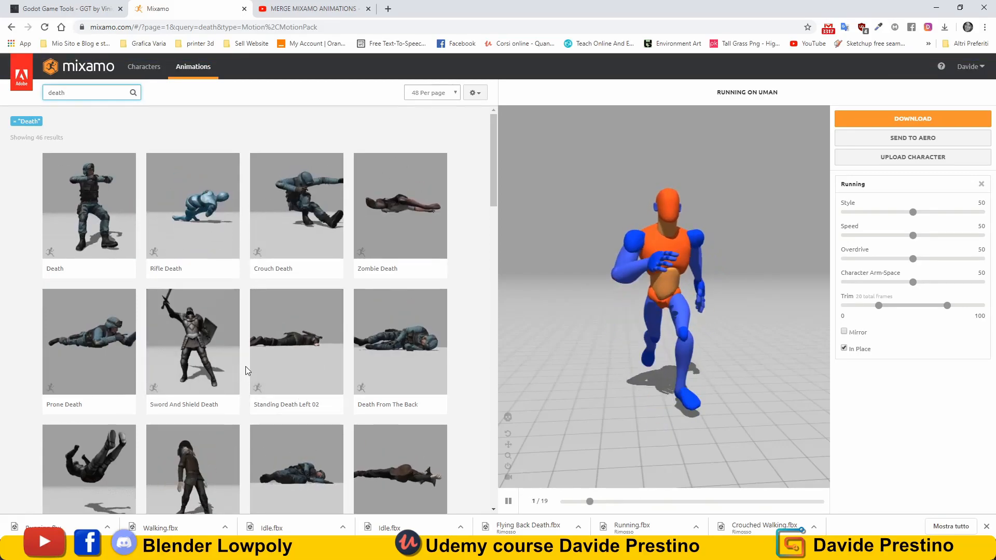
scroll(254, 379, down, 2)
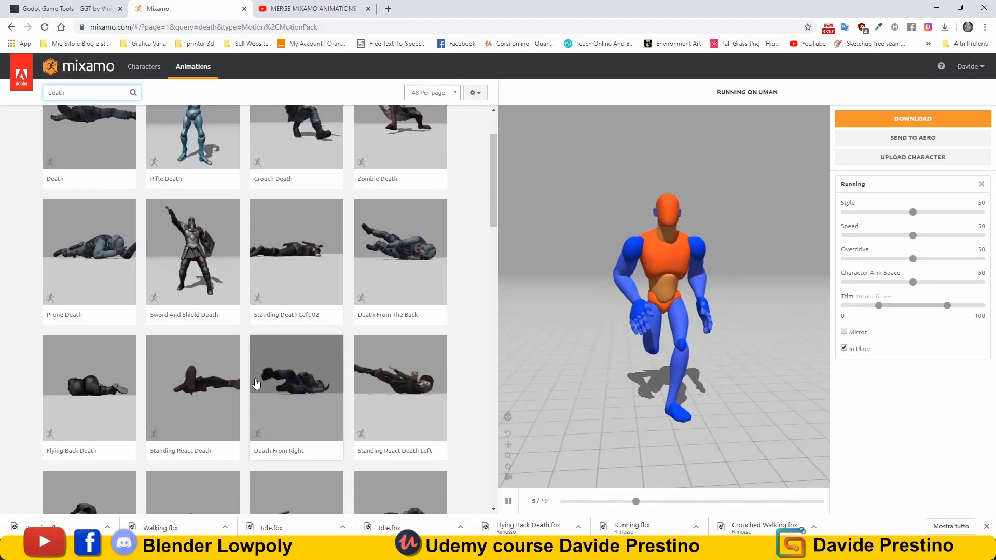
click(104, 373)
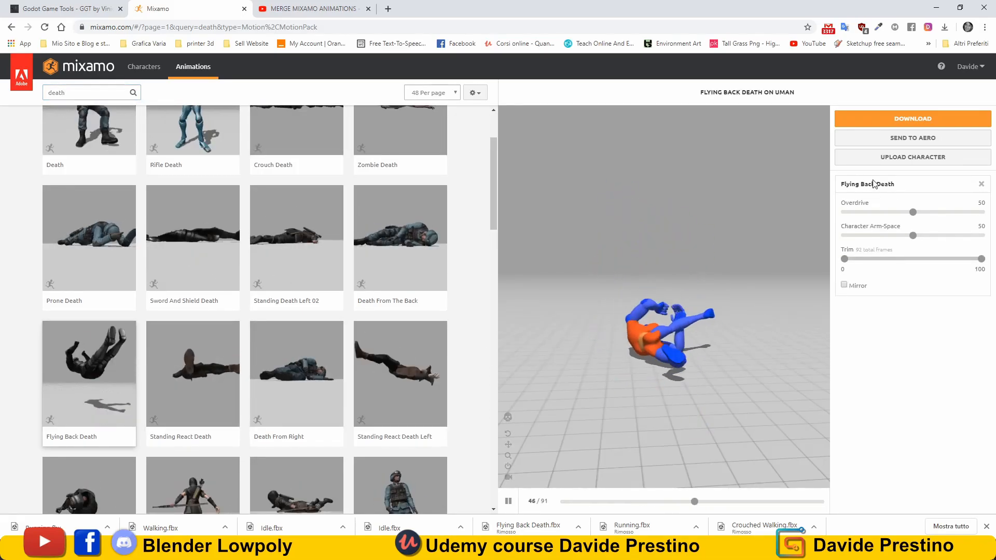
Download the death animation as FBX with skin at 30 fps and save it as Flying Back Death.fbx in Anim_Mixamo
click(882, 119)
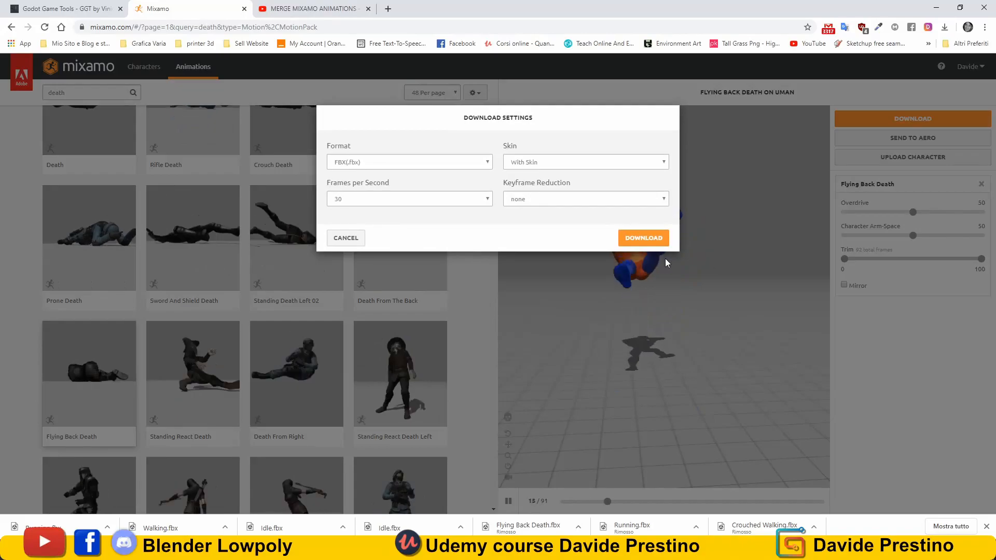
click(648, 238)
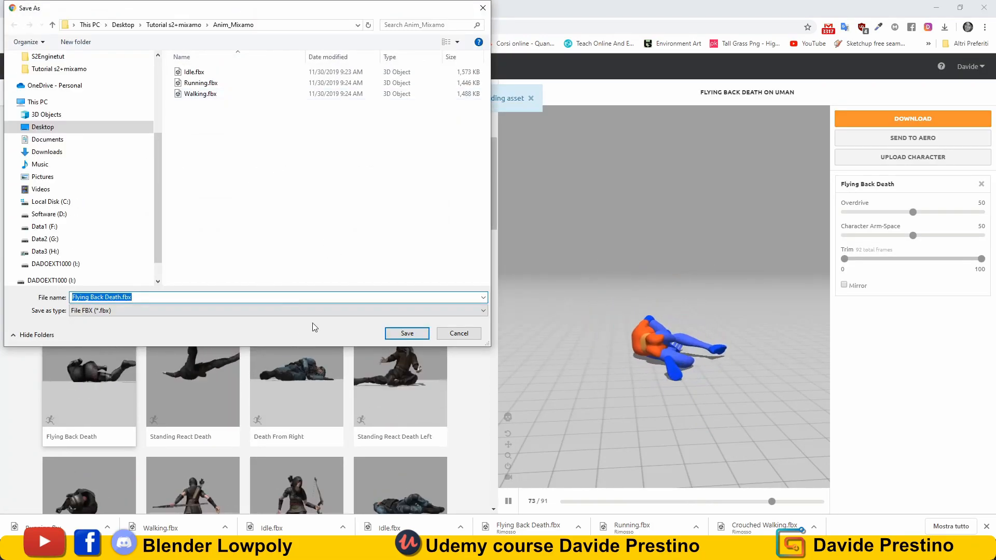
click(407, 334)
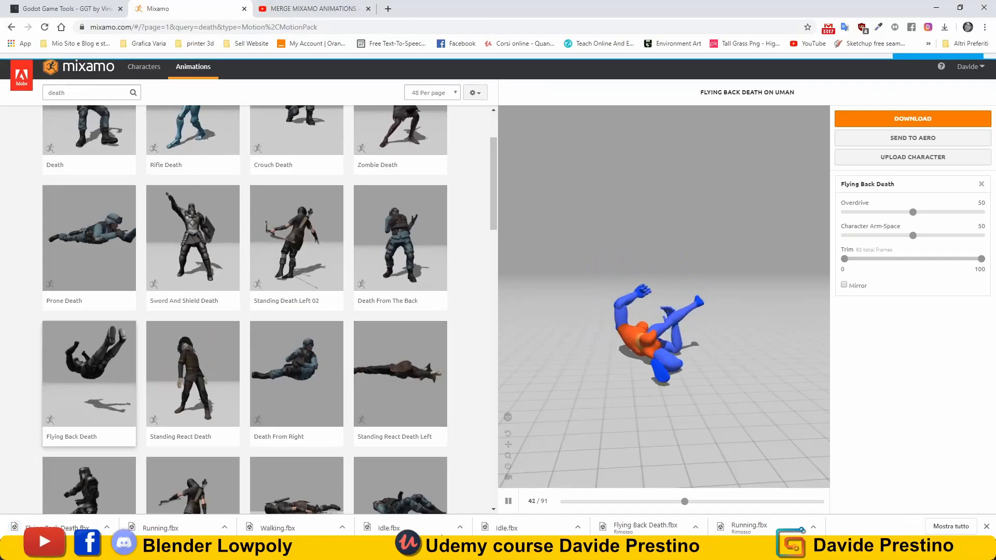
Switch to Blender and delete the unrigged mannequin mesh from the scene
click(468, 549)
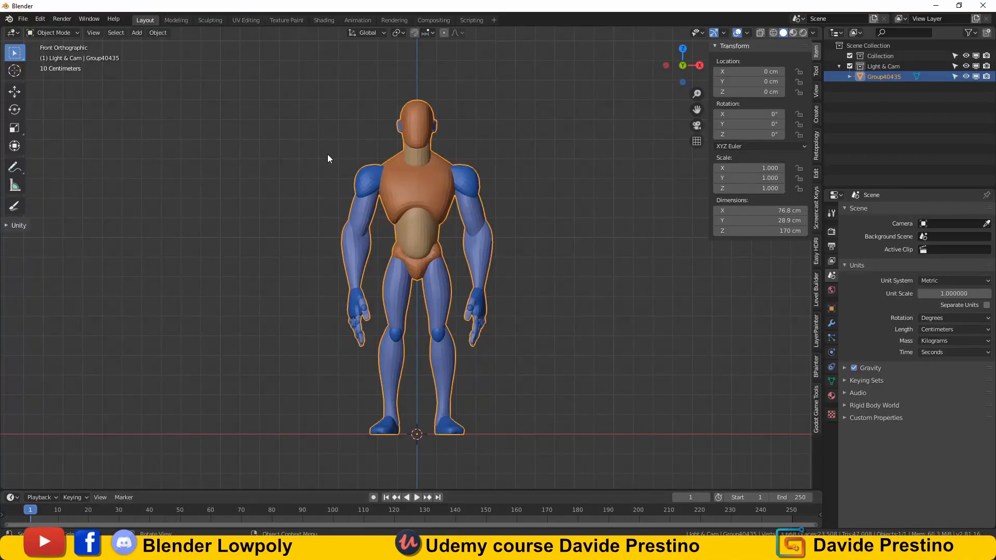
click(317, 119)
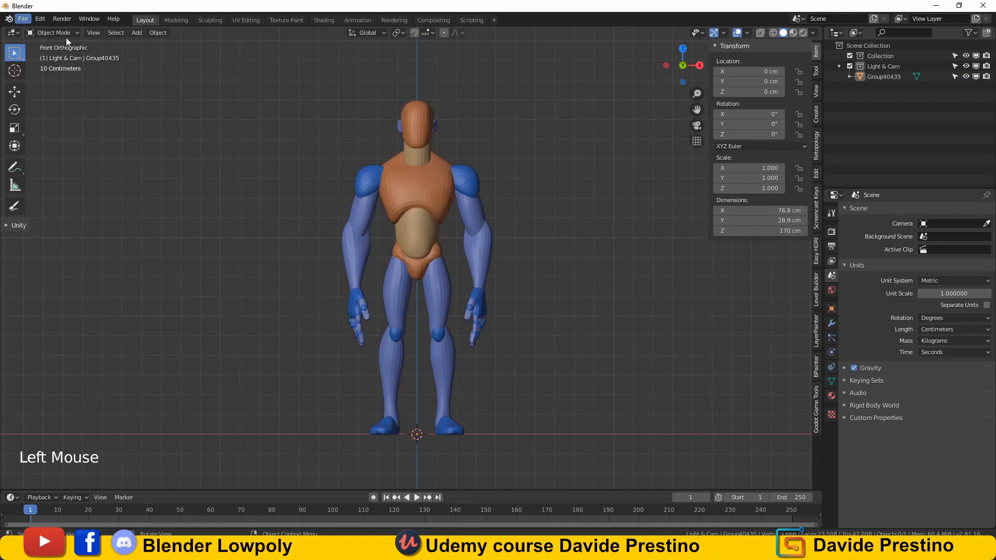
click(405, 186)
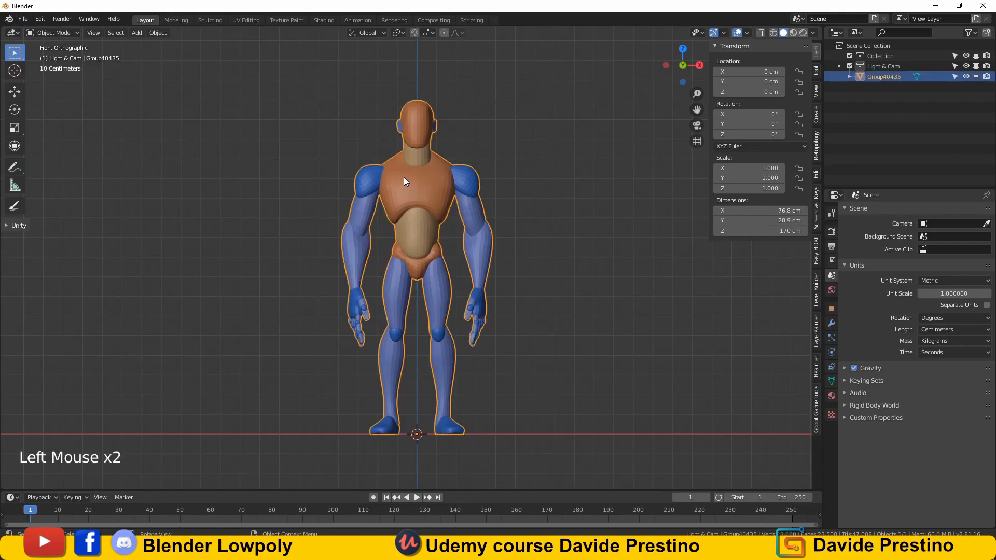
key(Delete)
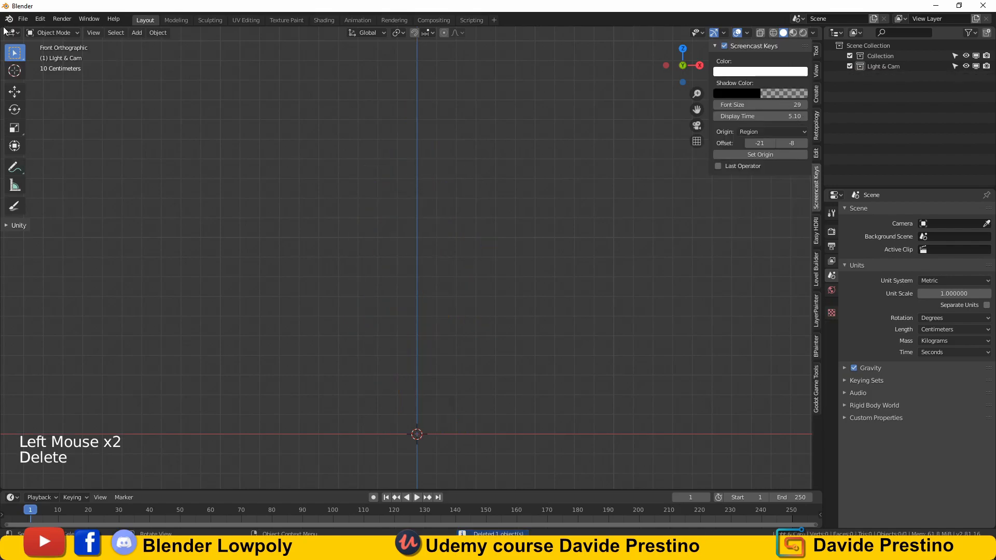
Import Idle.fbx from the Anim_Mixamo folder inside Tutorial s2+mixamo as FBX with Automatic Bone Orientation enabled
click(24, 20)
mouse_move(55, 162)
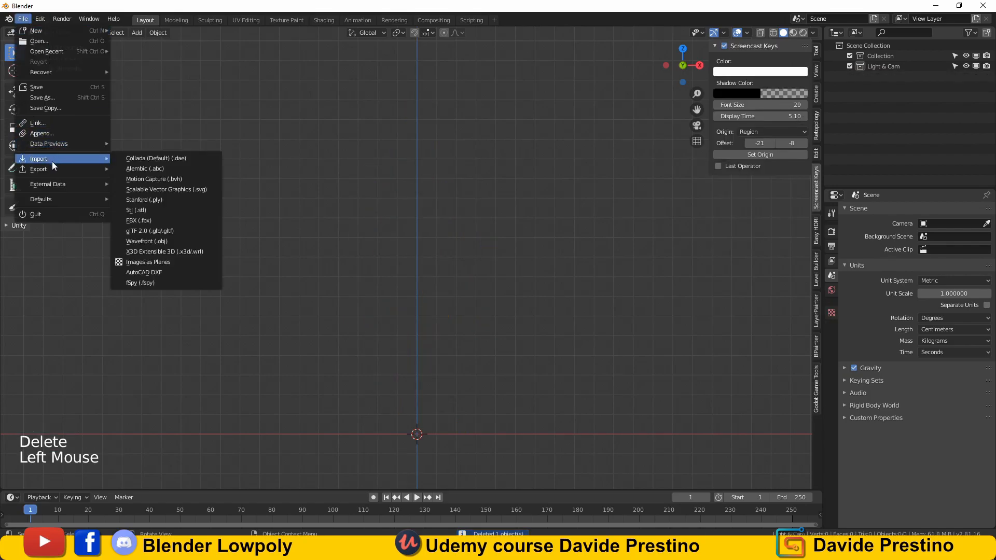
click(149, 220)
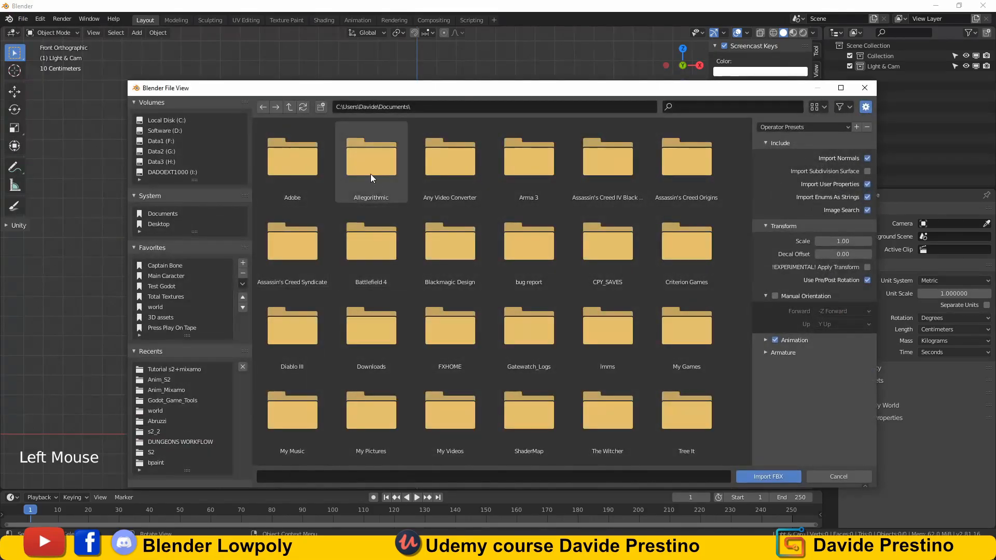
click(174, 370)
click(304, 162)
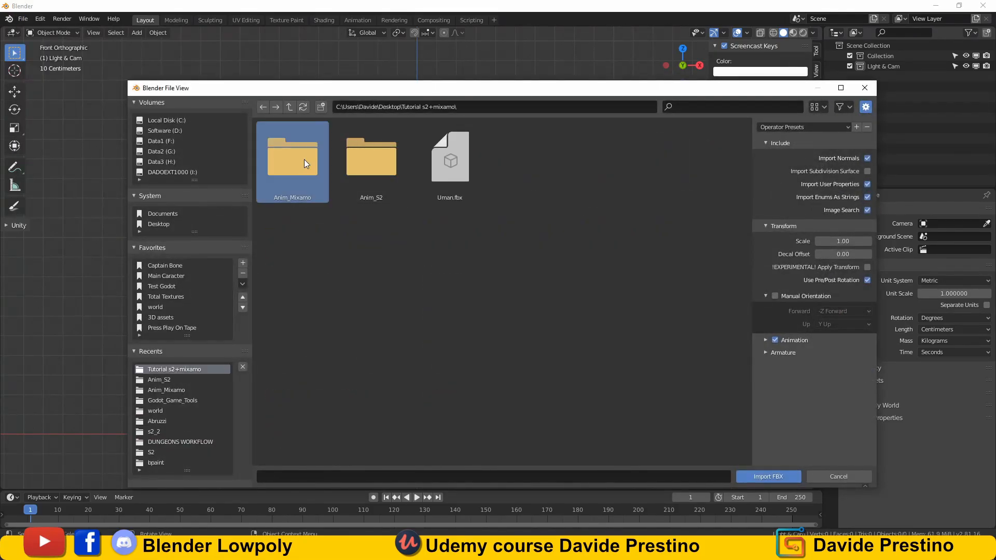
double_click(301, 162)
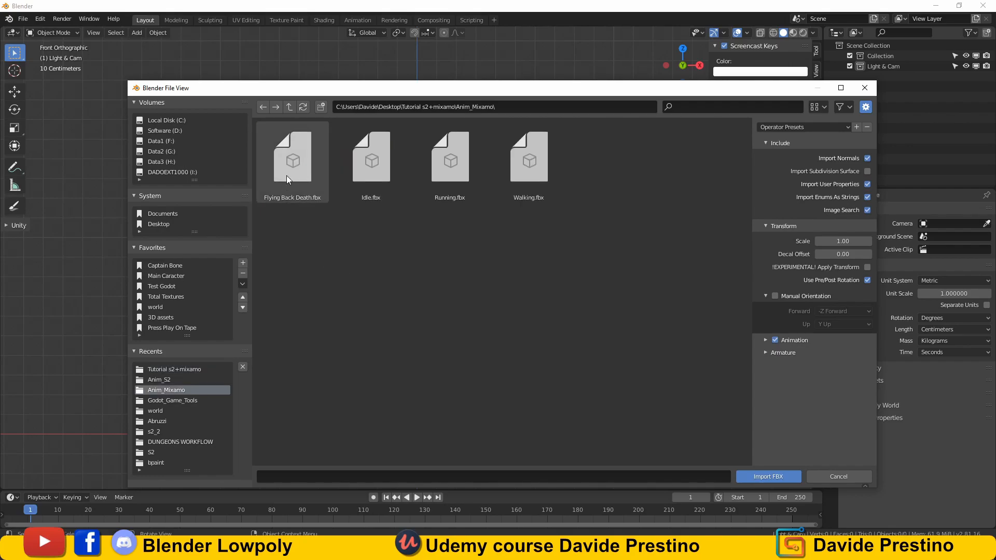
click(379, 163)
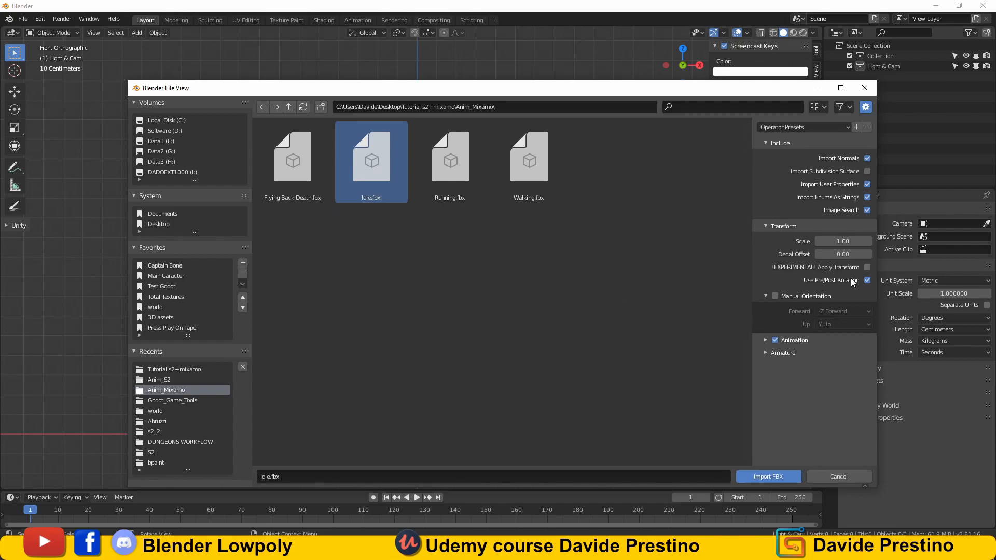
click(766, 352)
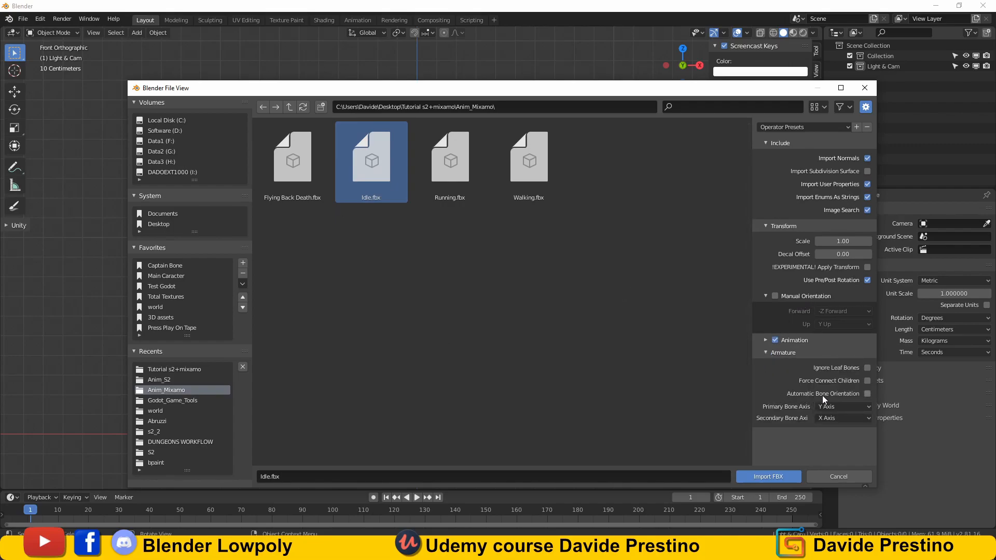
click(868, 394)
click(754, 476)
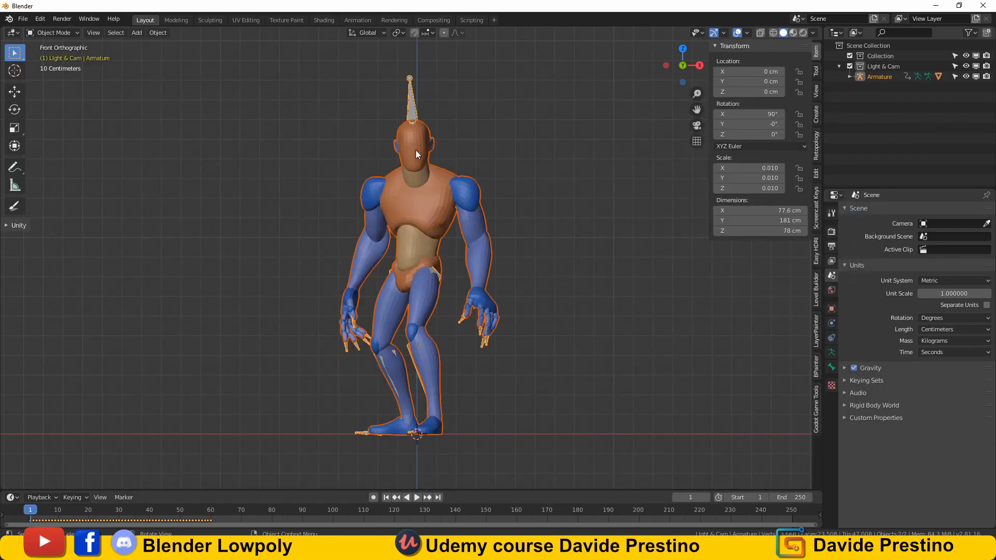
click(416, 151)
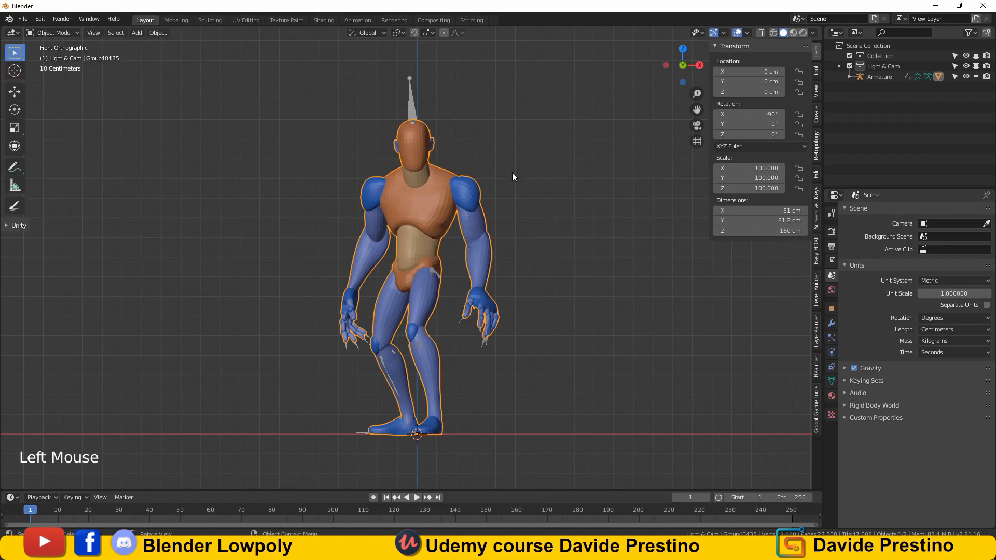
click(409, 96)
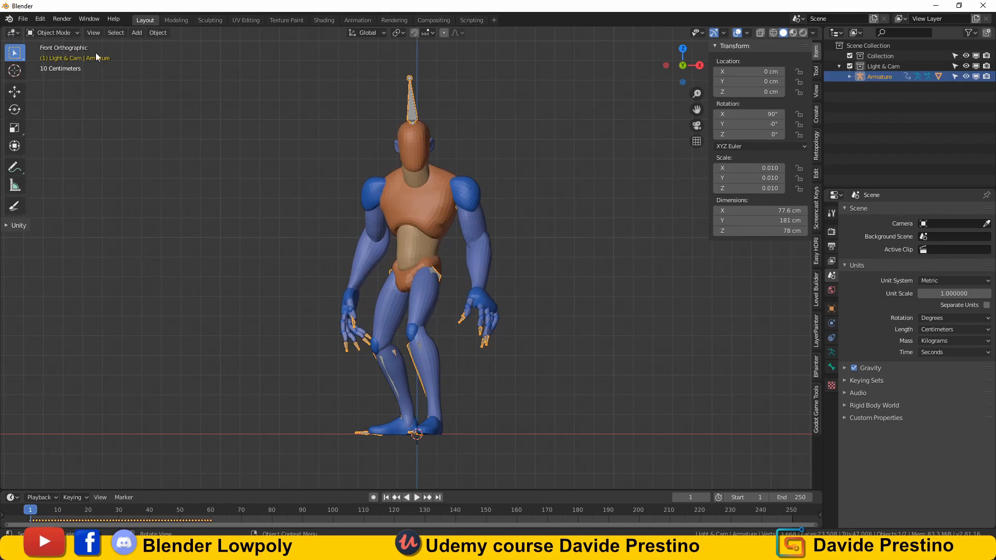
click(24, 20)
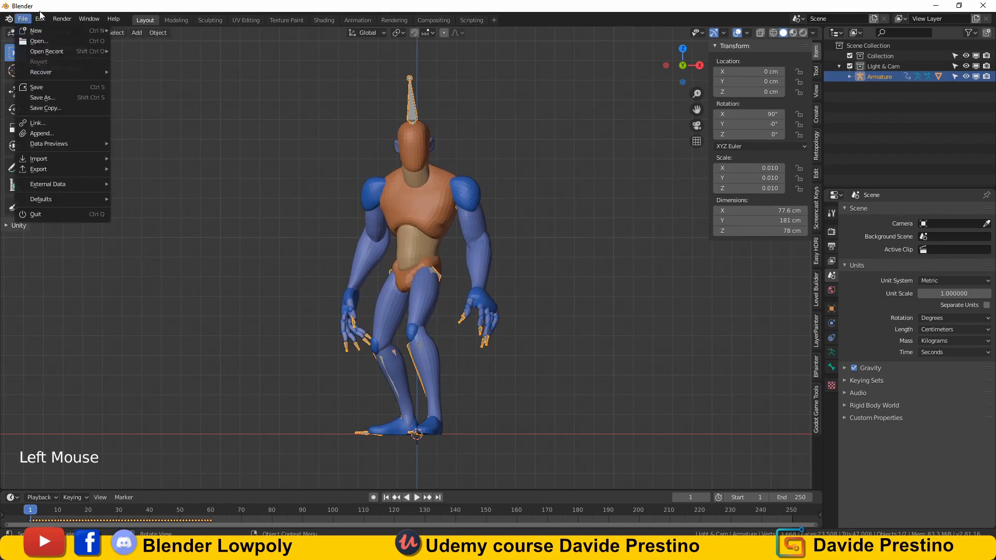
mouse_move(41, 21)
click(50, 178)
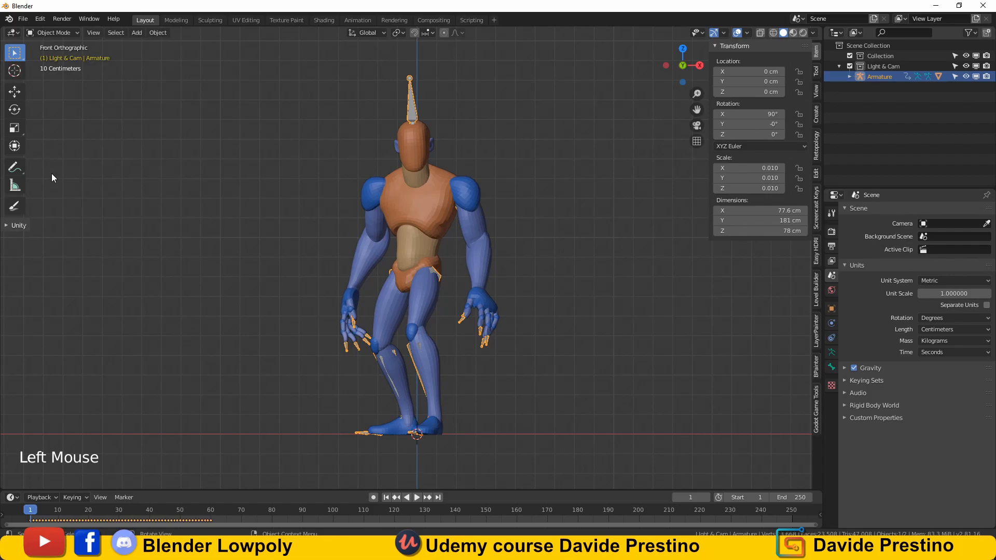
Locate godot_game_tools.py.zip for add-on installation in the Godot_Game_Tools folder under ADDON 2.8, and leave the preferences without installing it
click(43, 20)
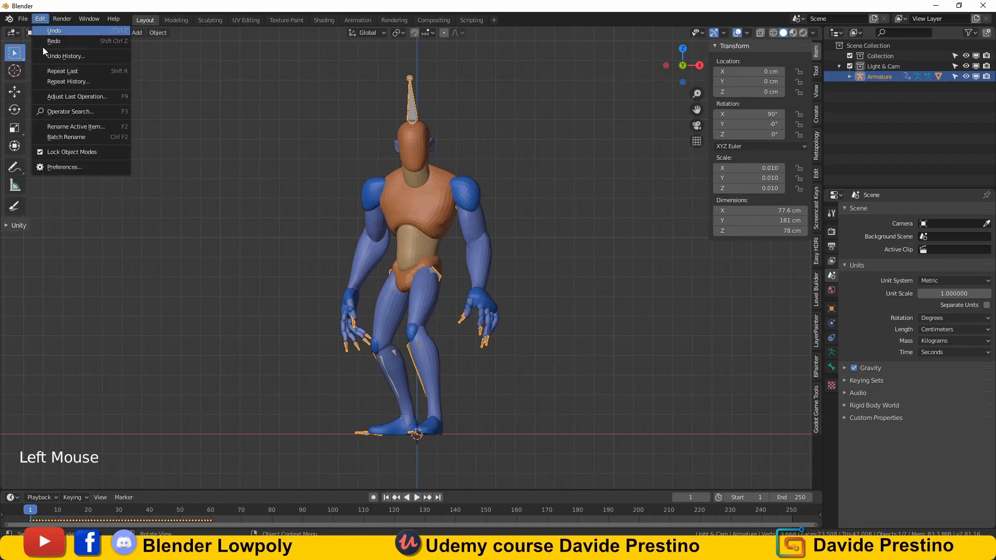
click(70, 166)
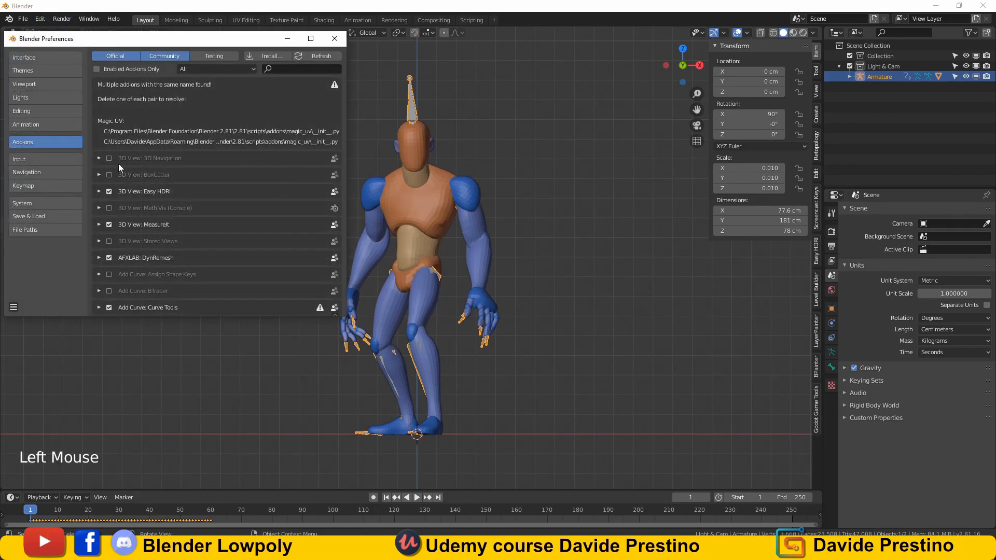
click(266, 55)
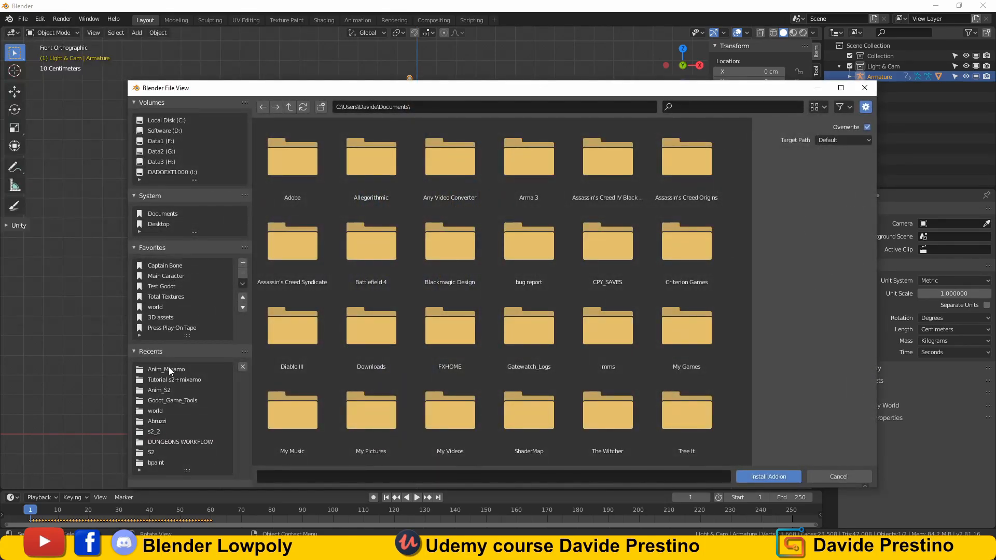
click(160, 151)
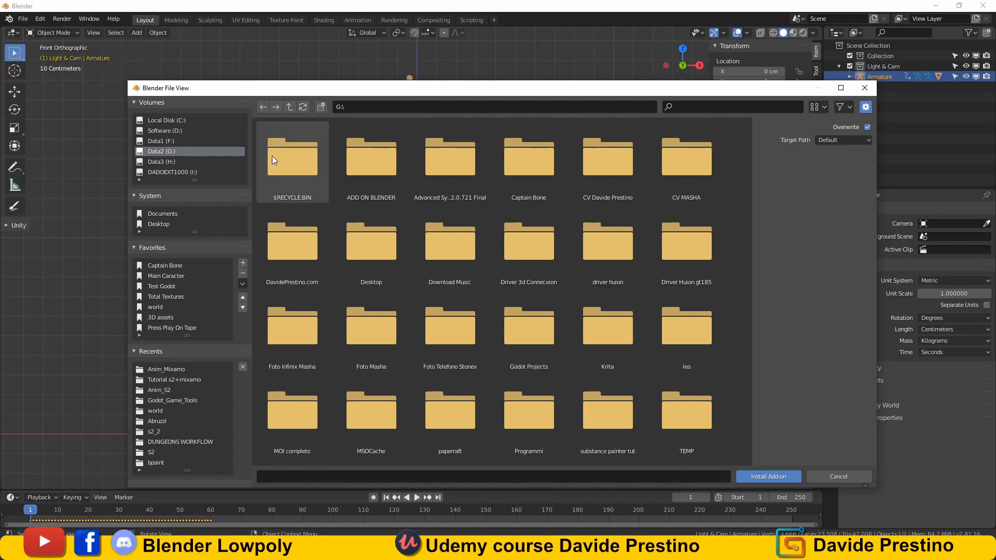
double_click(366, 163)
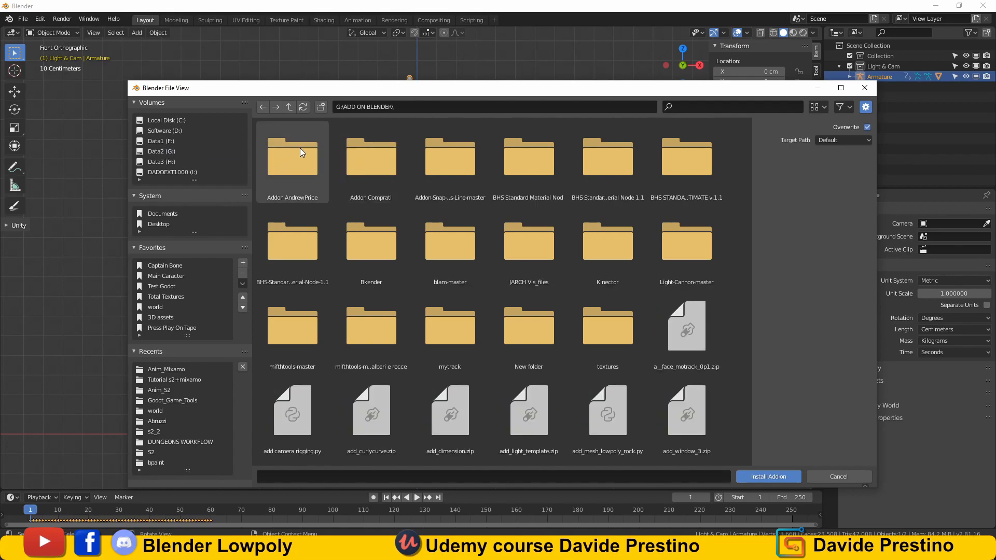
double_click(377, 172)
double_click(320, 170)
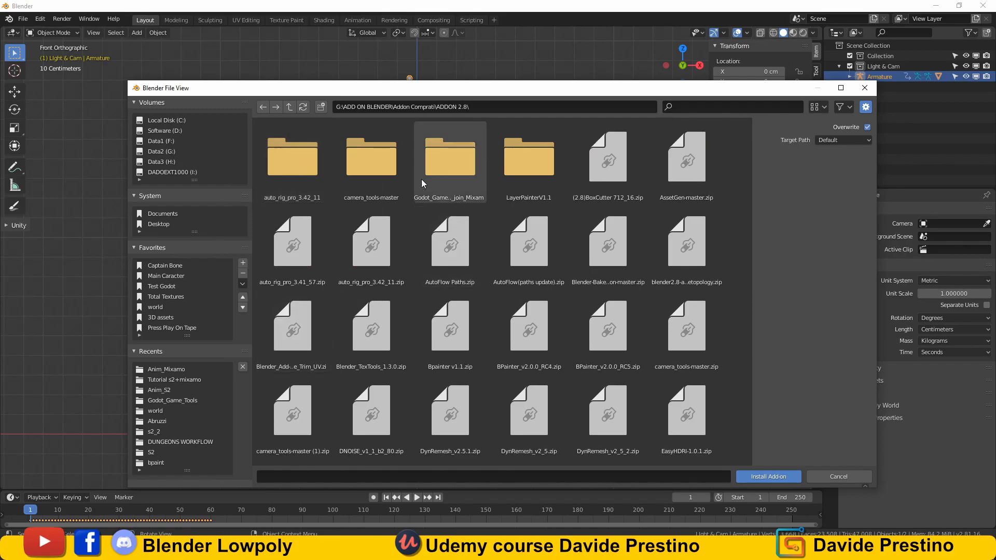
double_click(433, 150)
double_click(378, 164)
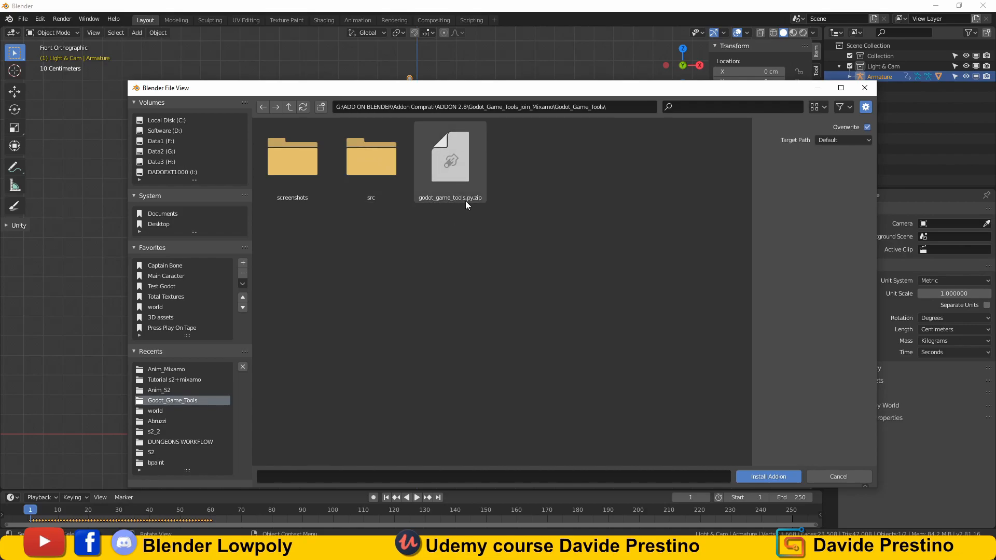
click(865, 88)
click(334, 39)
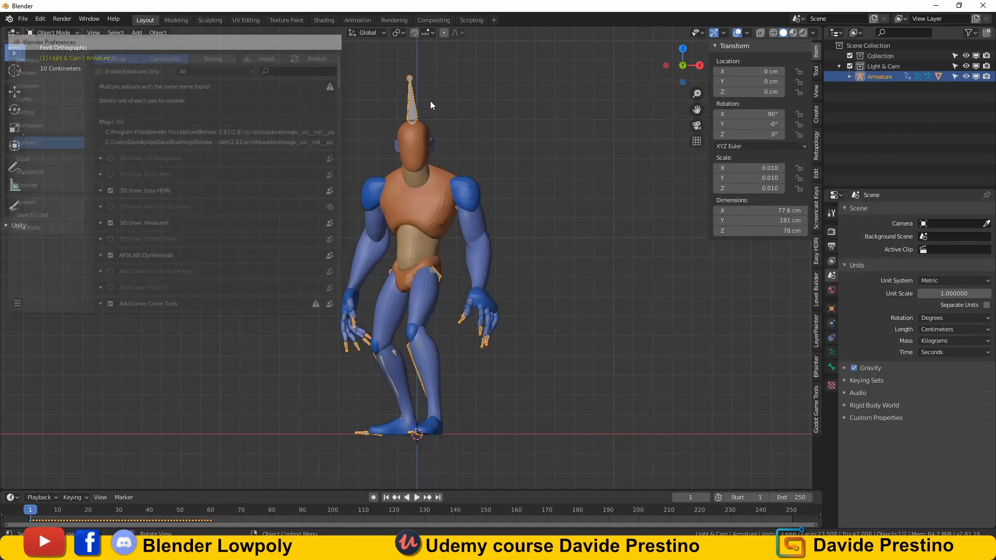
Set the character's Armature as the target of the Mixamo Utilities in Godot Game Tools
click(816, 409)
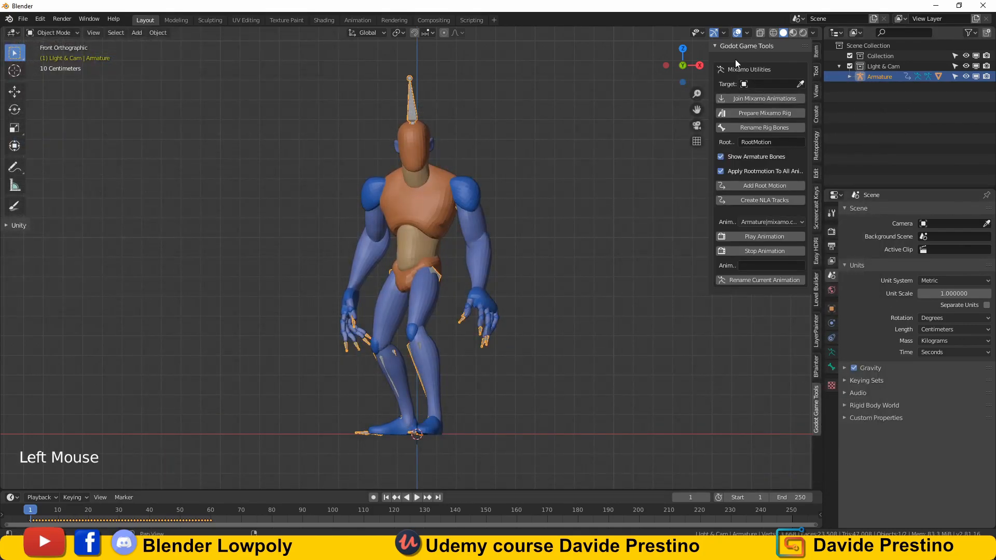
click(561, 274)
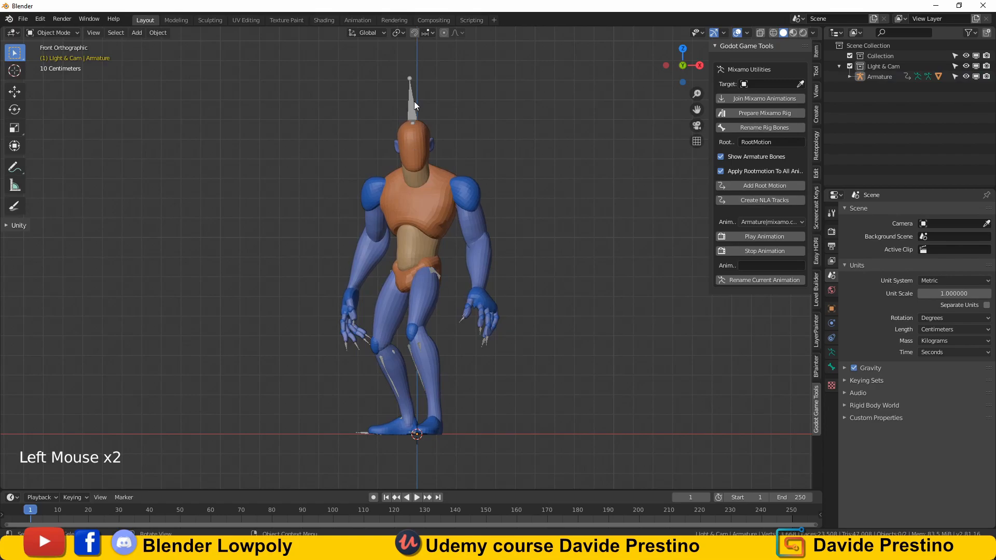
click(801, 83)
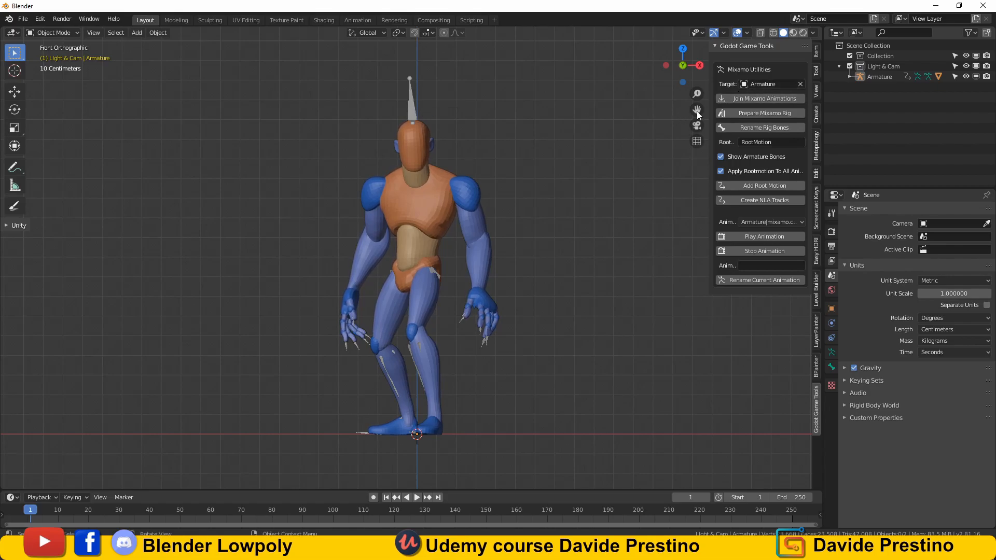
Join the Mixamo animations Flying Back Death.fbx, Running.fbx and Walking.fbx from the Anim_Mixamo folder onto the target armature
click(773, 98)
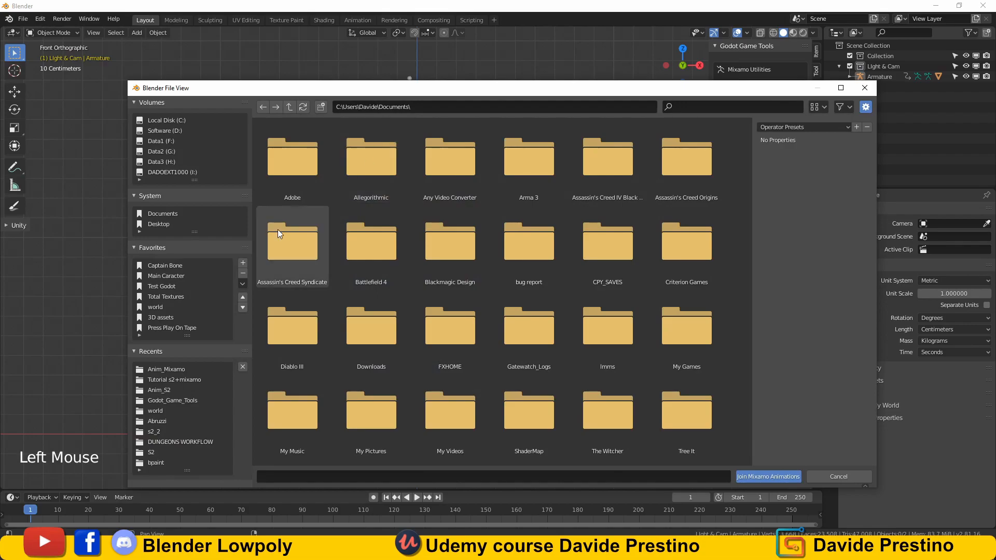
click(166, 382)
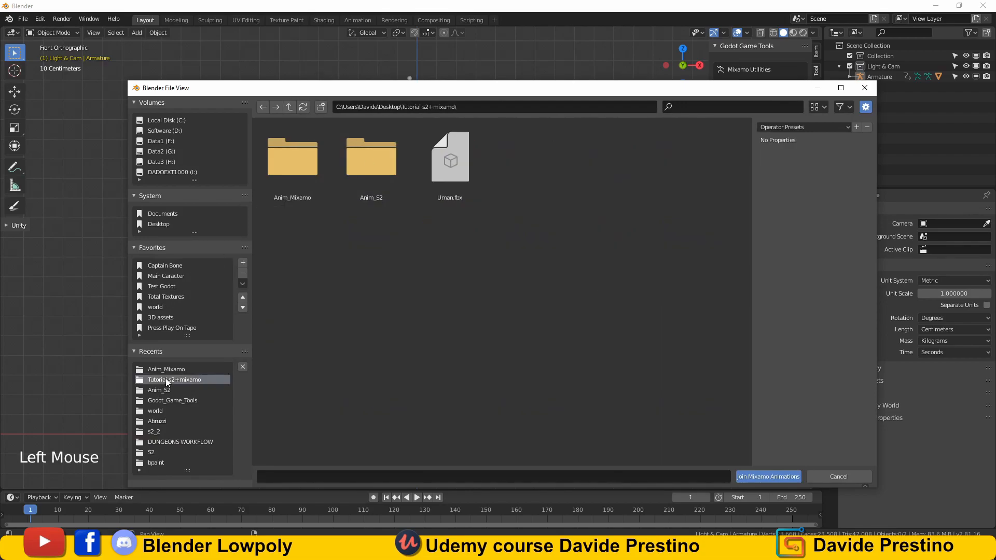
double_click(313, 157)
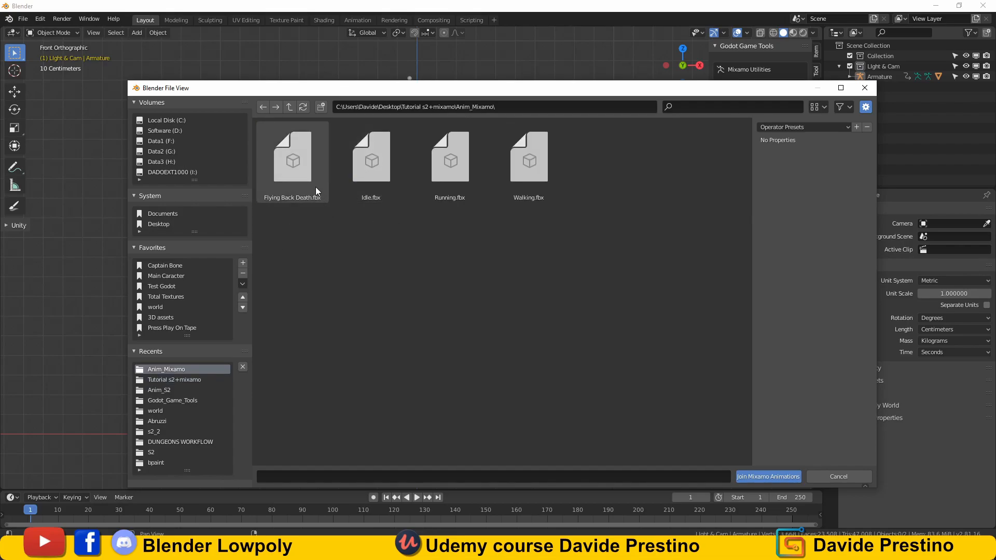
click(305, 167)
shift+click(456, 191)
shift+click(539, 166)
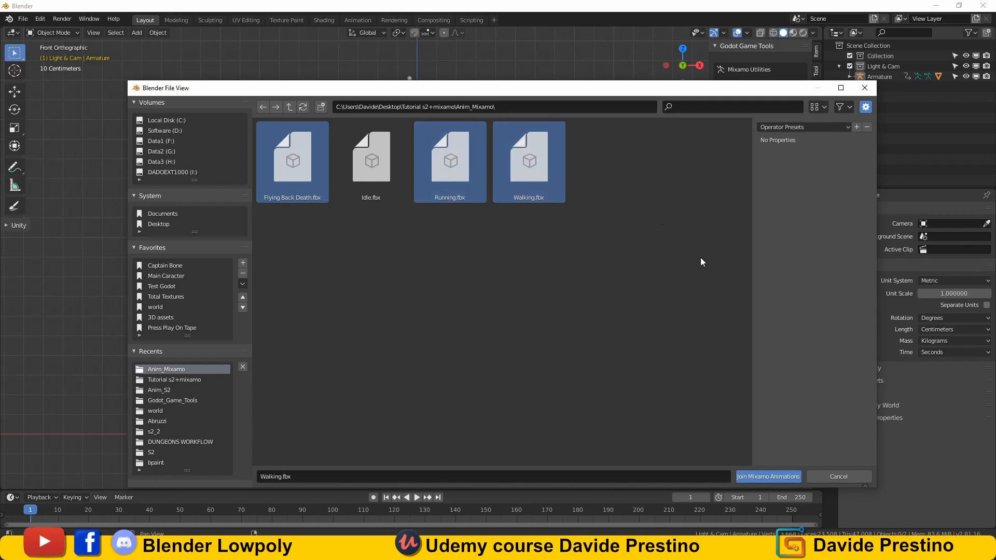
click(769, 477)
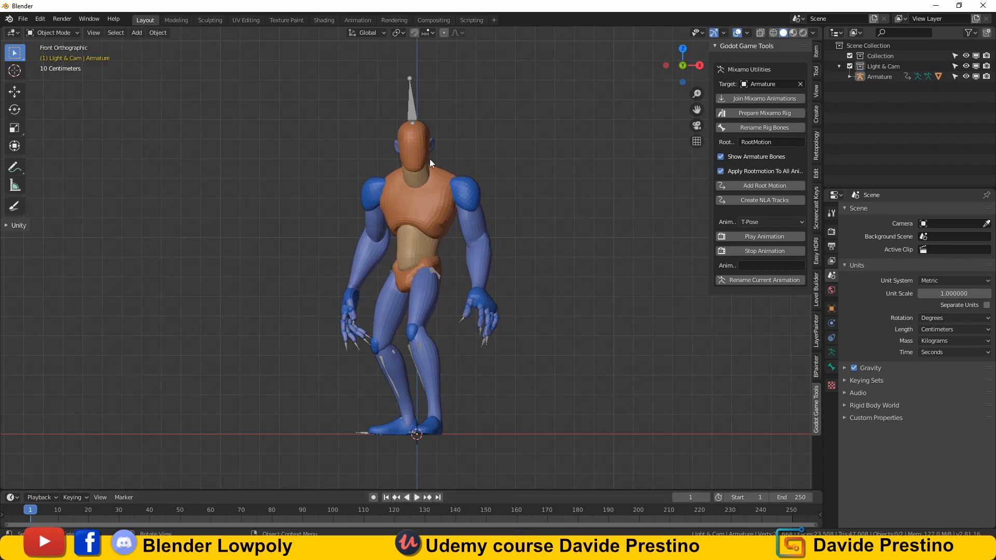
Select the armature and preview the T-Pose and Flying Back Death animations with Godot Game Tools
click(413, 98)
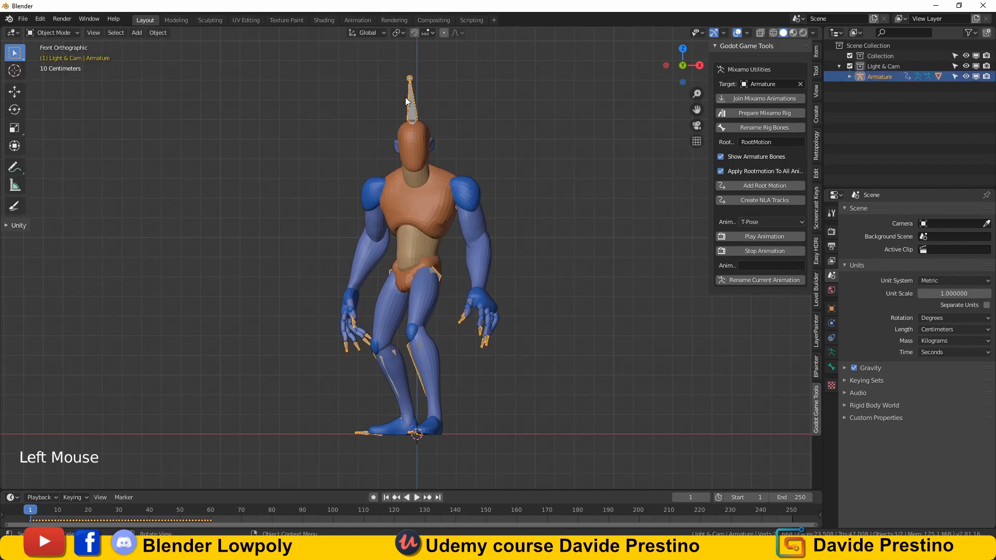
click(755, 235)
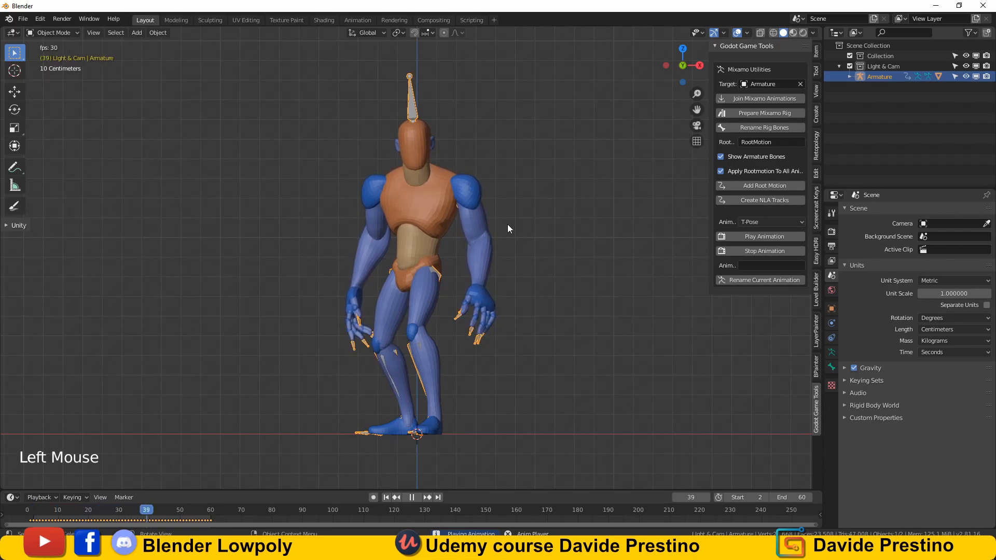
click(802, 222)
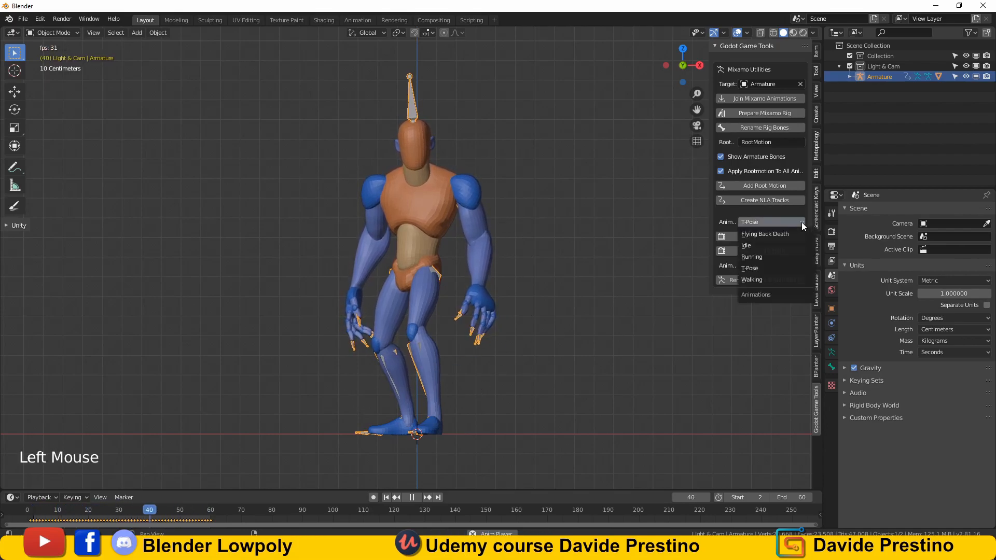
click(768, 234)
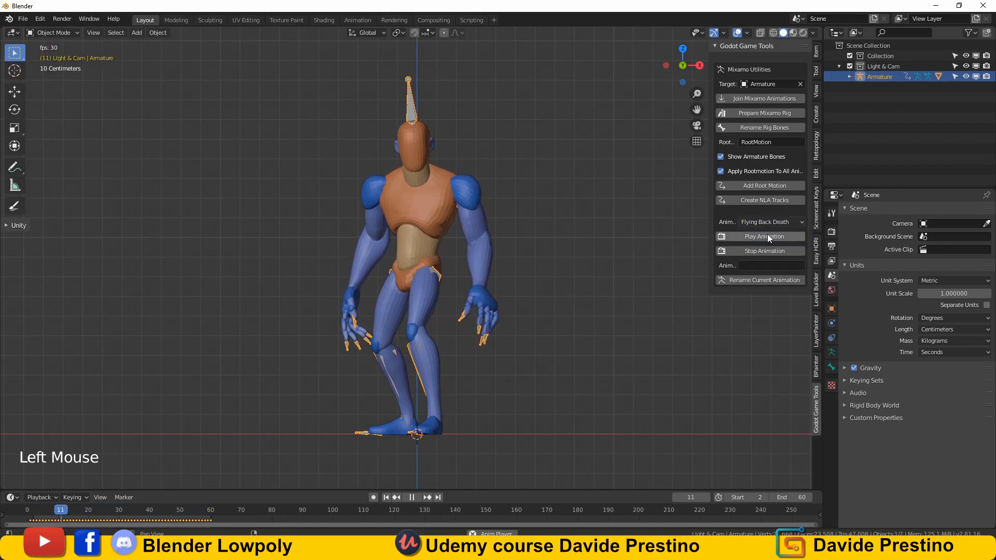
click(739, 234)
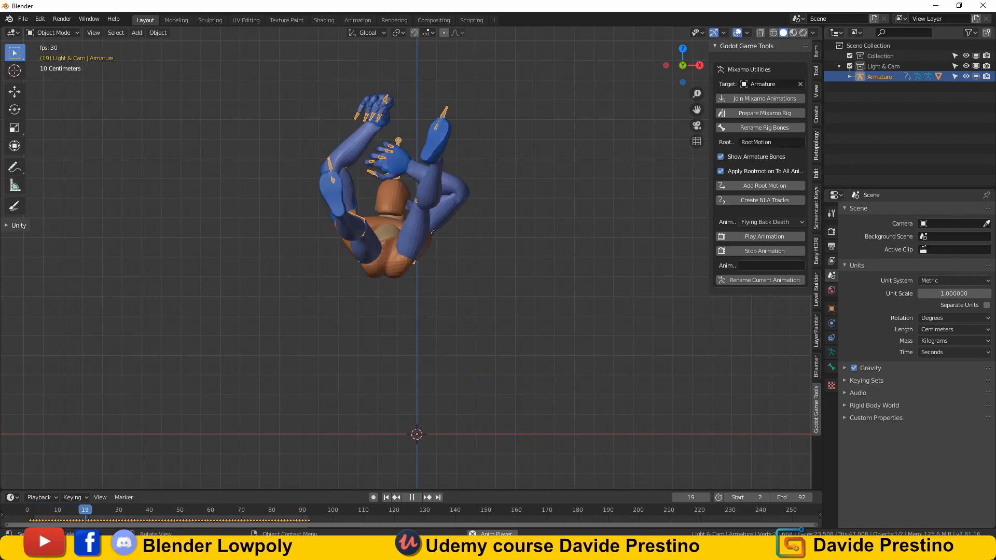
Switch to the browser and view the Godot Game Tools download page and the MERGE MIXAMO ANIMATIONS video page
click(149, 506)
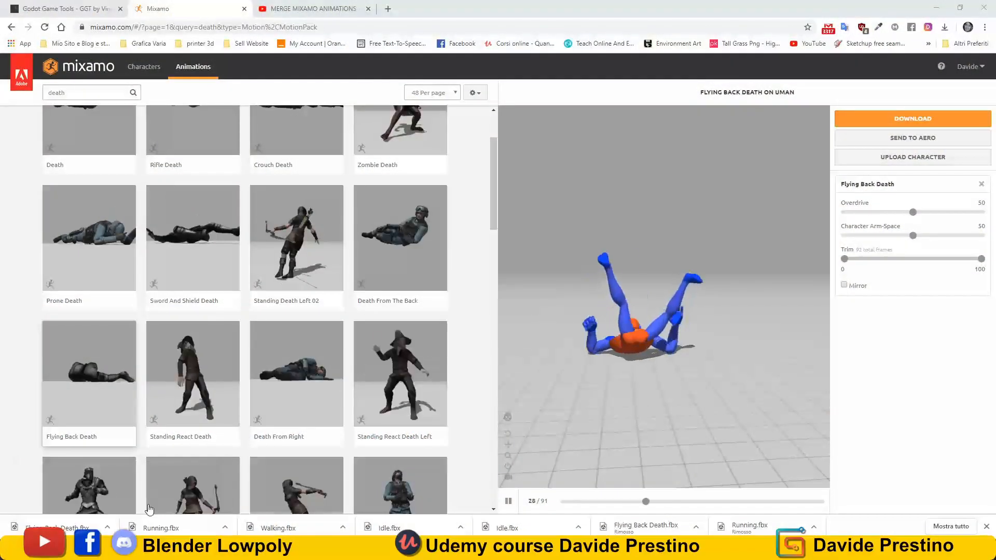
click(94, 8)
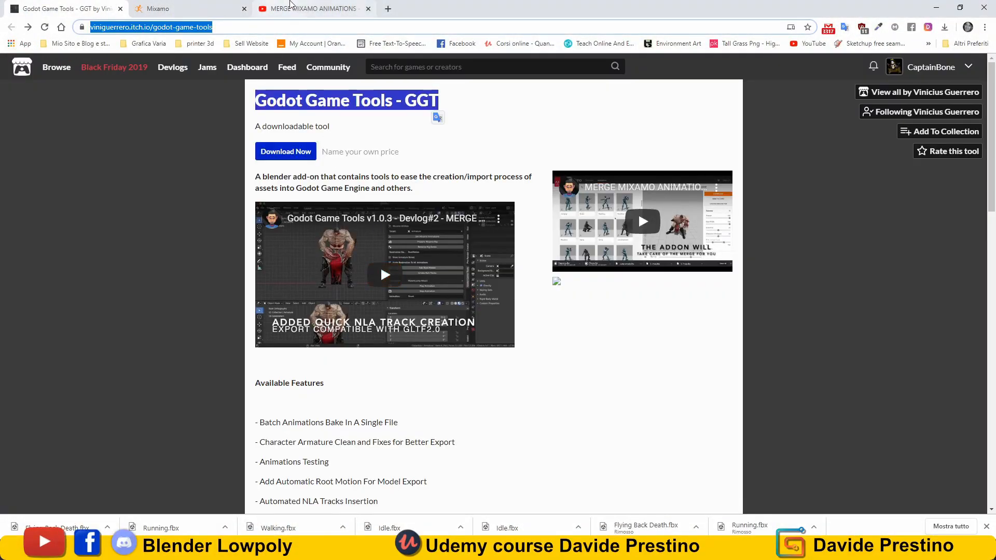
click(311, 9)
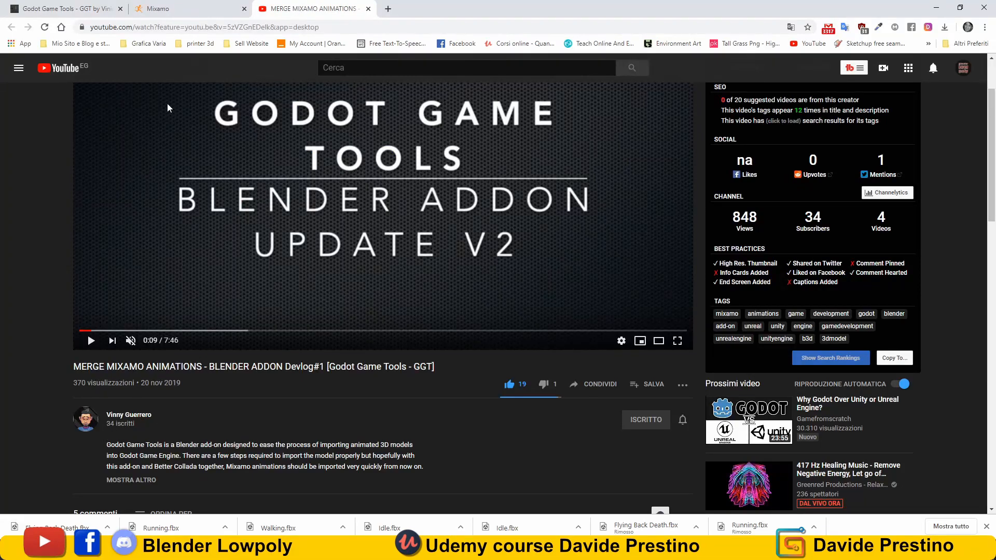
click(89, 11)
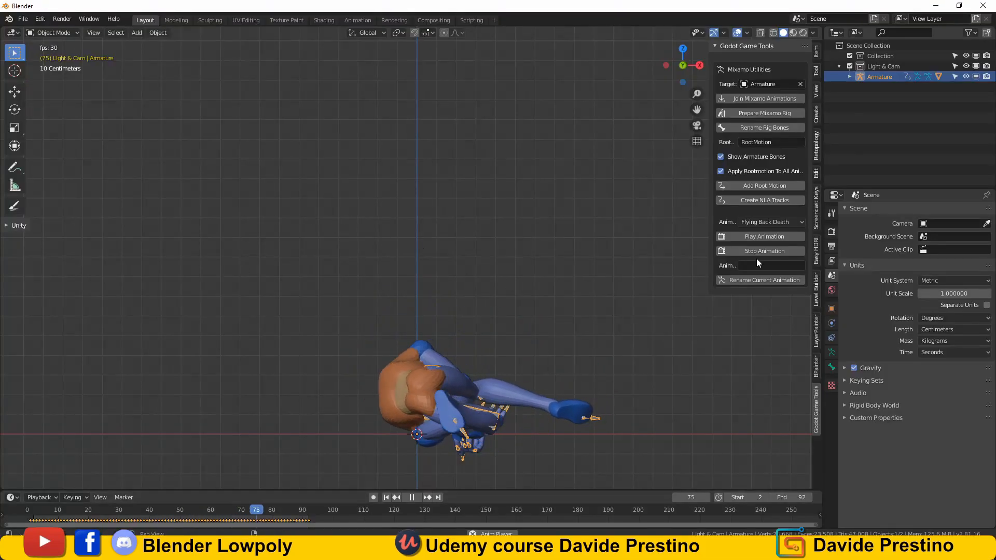
Back in Blender, preview the Running animation and the Walking animation on the armature
click(799, 223)
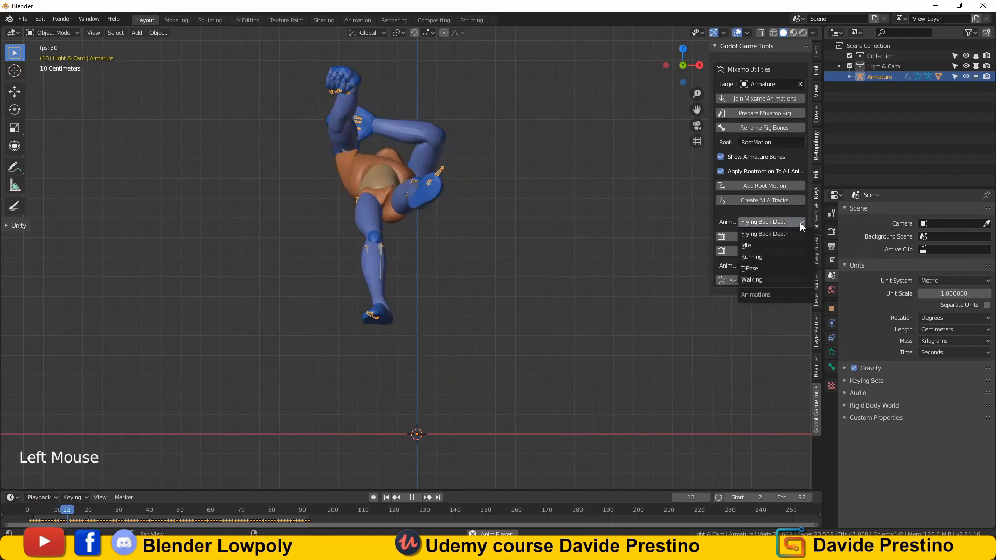
click(763, 257)
click(742, 238)
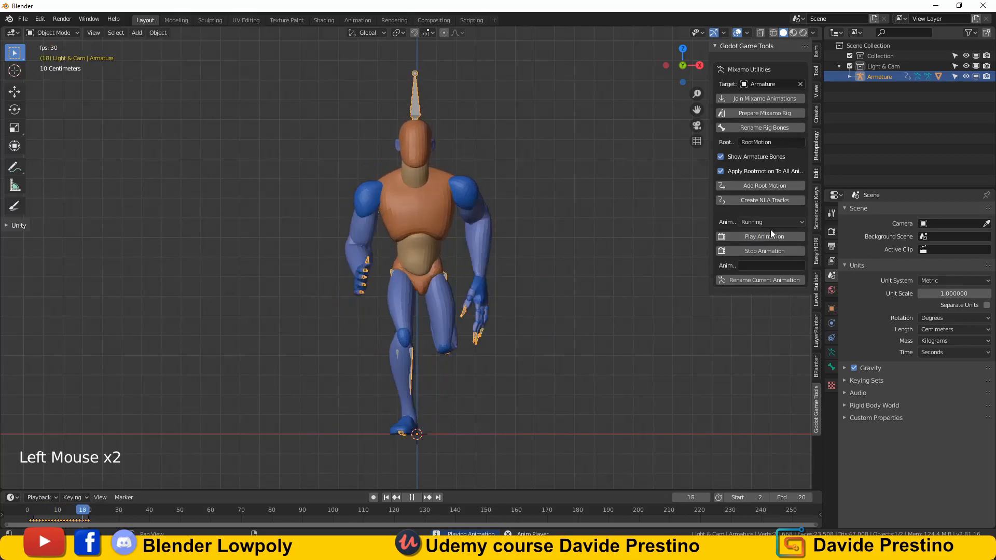
click(803, 222)
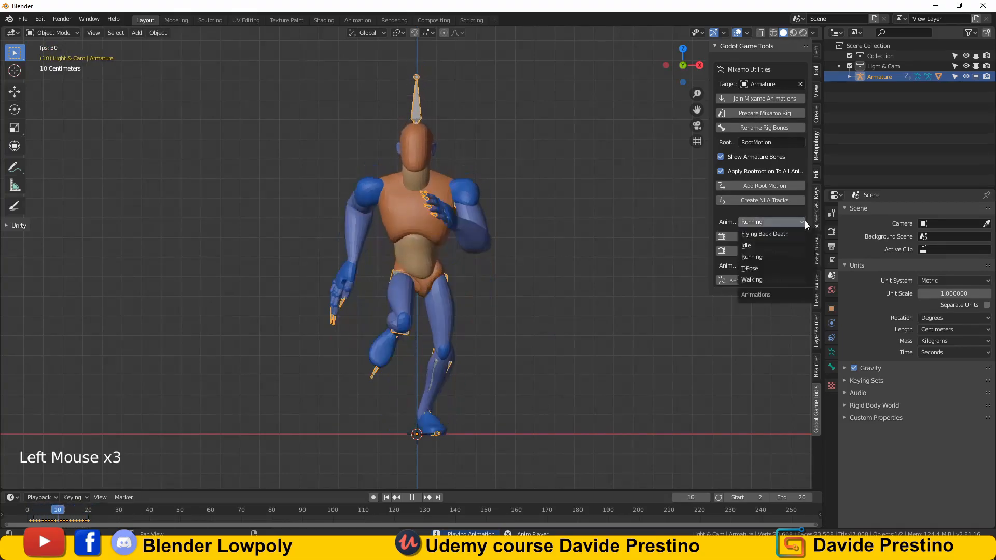
click(762, 280)
click(747, 237)
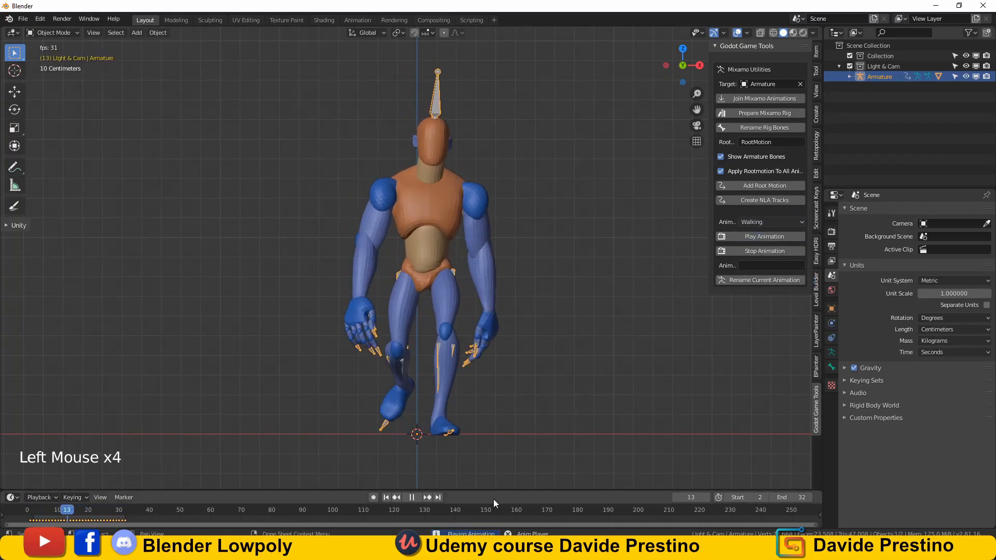
Enlarge the timeline area, split it into two side-by-side areas and turn one into a Nonlinear Animation editor
drag(493, 491, 451, 339)
scroll(496, 278, down, 1)
drag(819, 347, 416, 356)
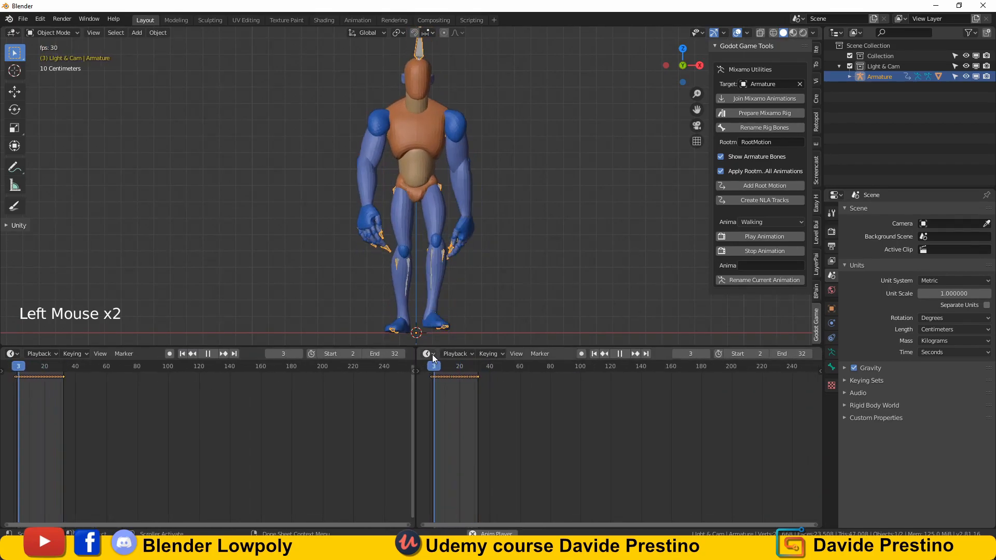
click(431, 354)
click(556, 434)
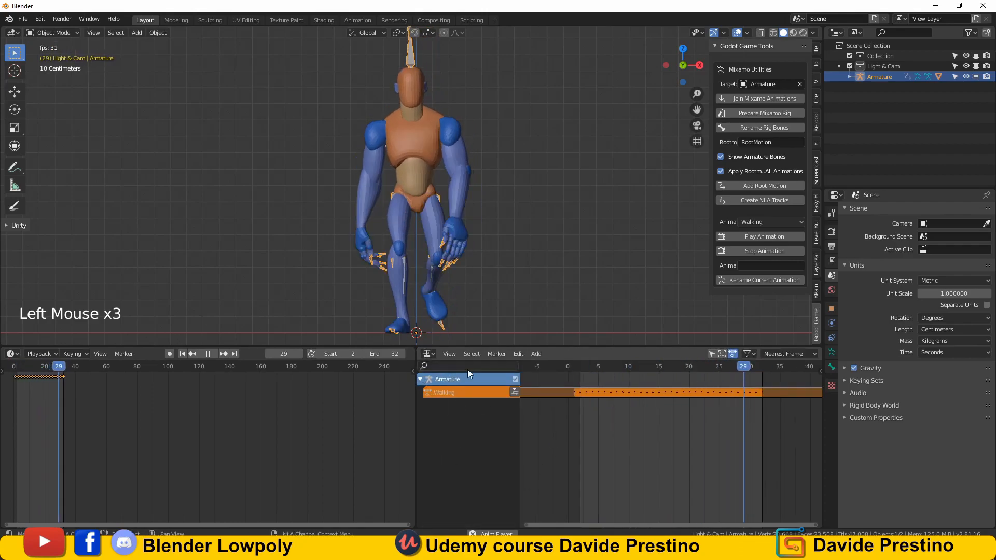
Keep the second lower area as the Nonlinear Animation editor and preview the Idle animation on the armature
click(427, 352)
mouse_move(449, 354)
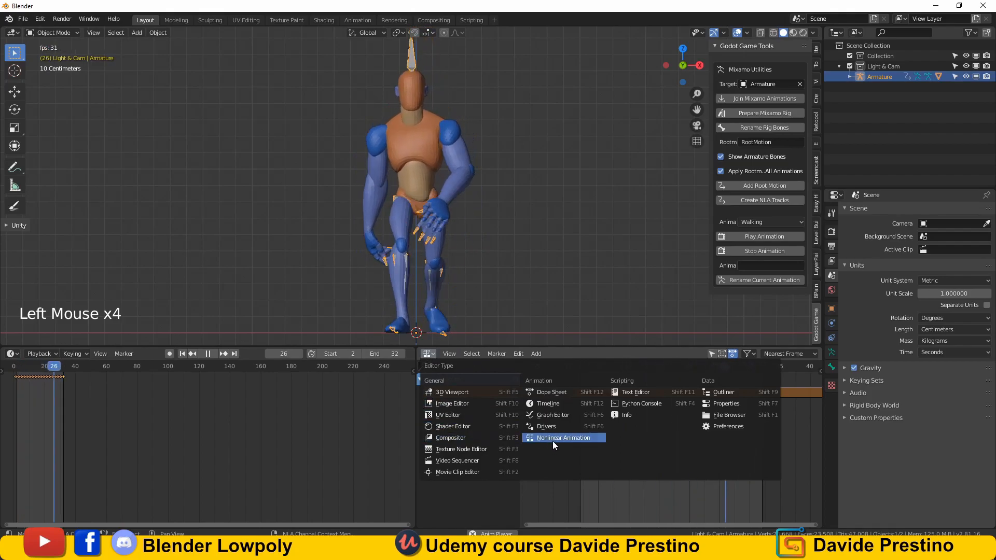
click(552, 440)
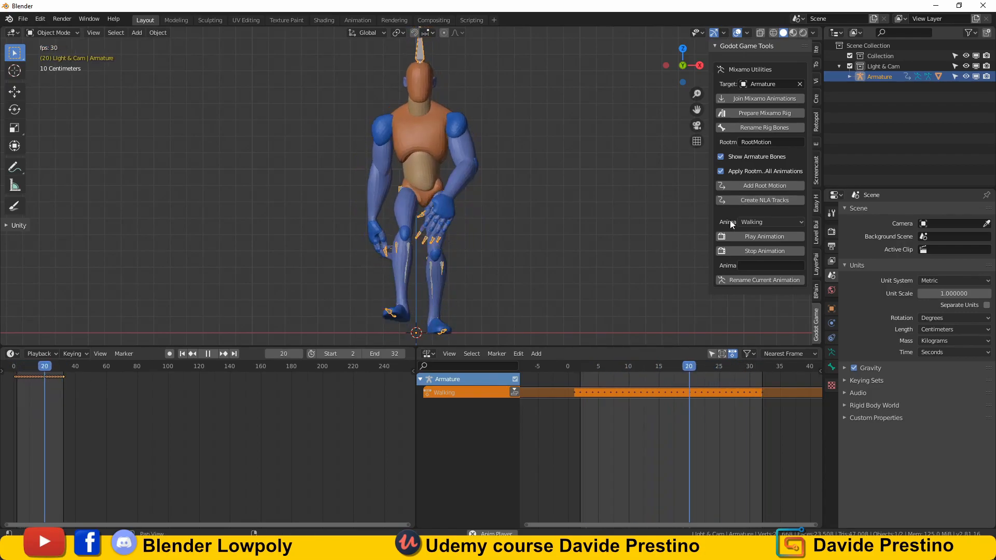
click(797, 221)
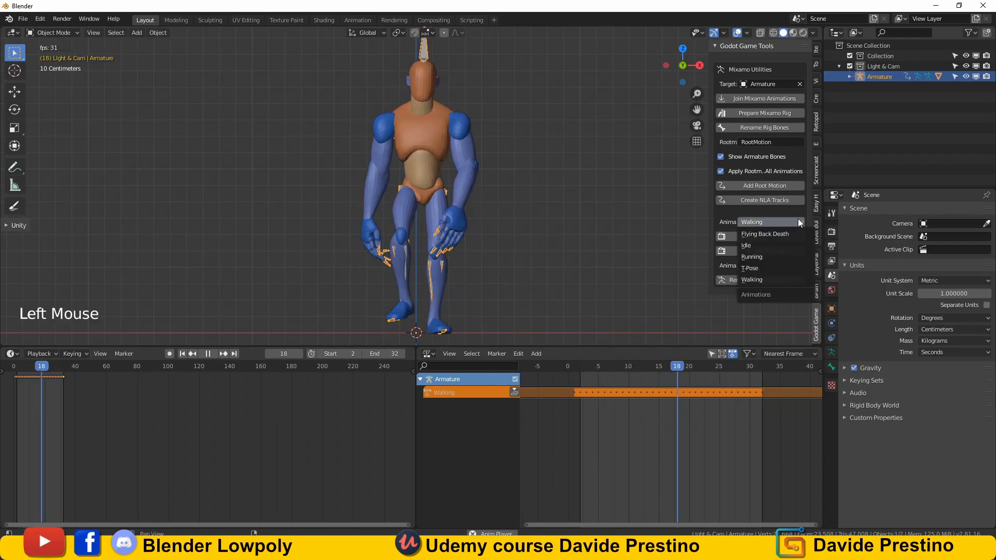
click(749, 248)
click(746, 237)
click(413, 62)
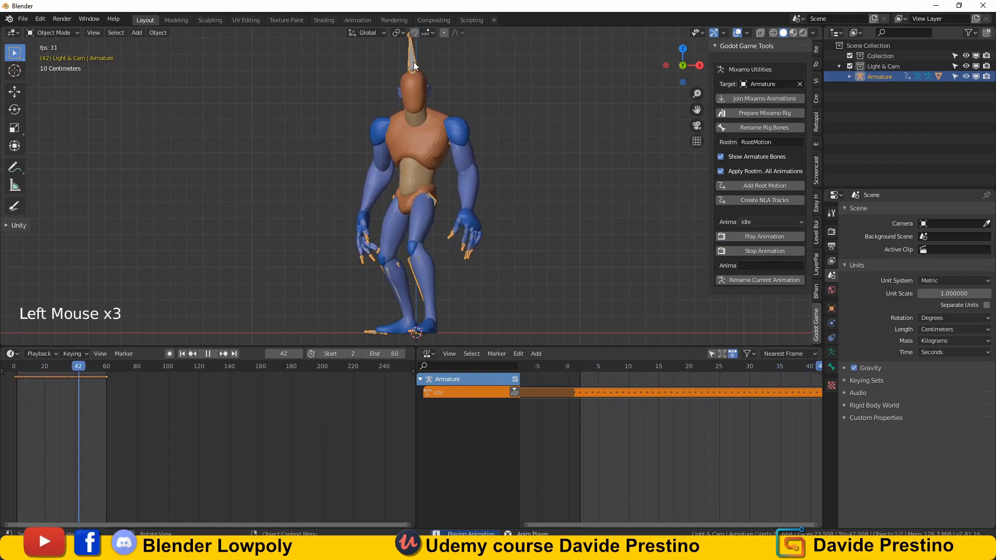
Create NLA tracks from all the armature's animations with Godot Game Tools and set the playhead to frame 0
click(749, 201)
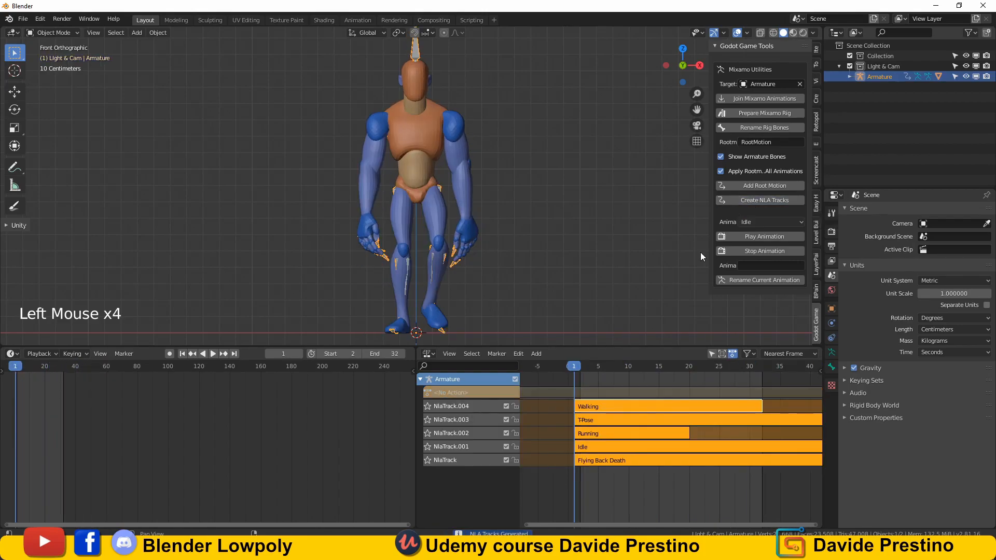
drag(573, 369, 549, 349)
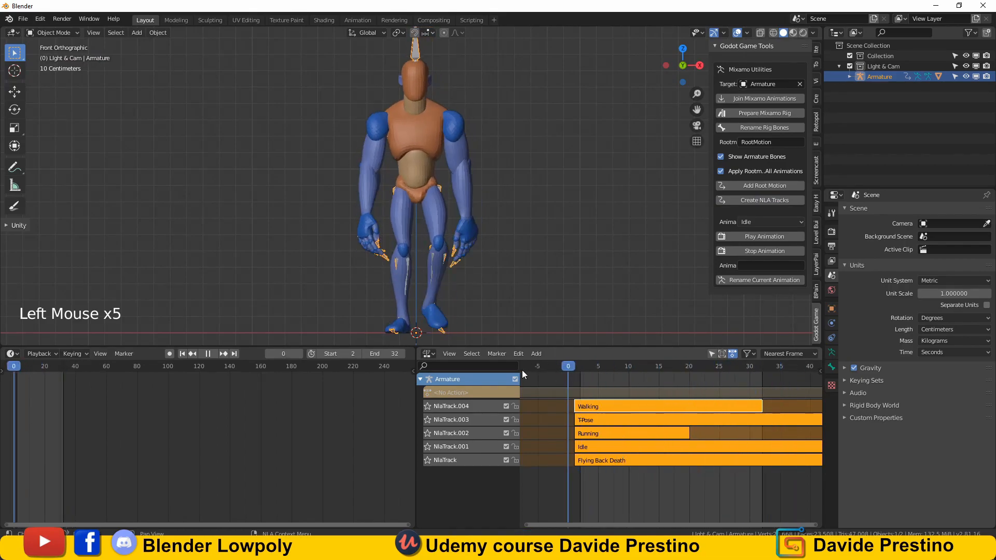
key(Escape)
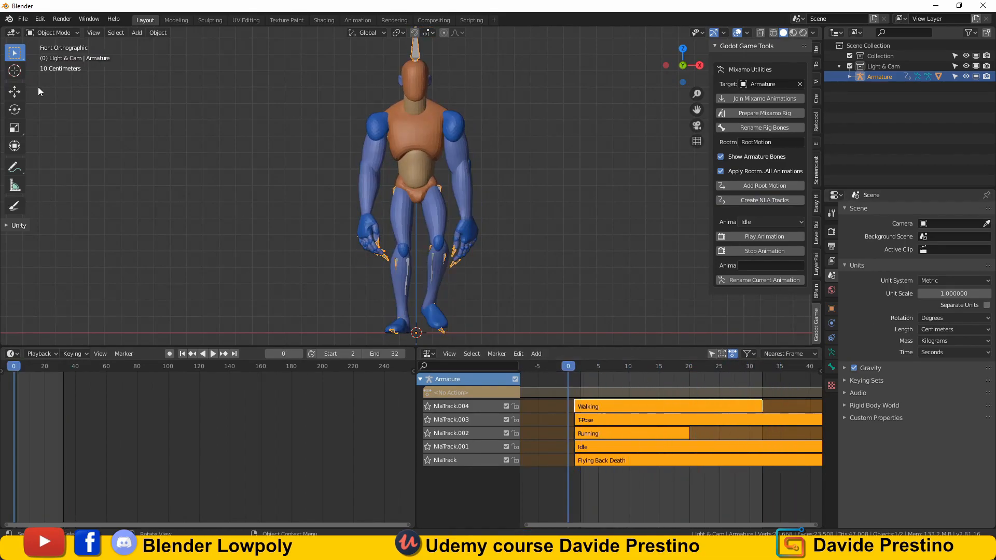
Select all objects in the scene and start an FBX export
click(23, 20)
mouse_move(37, 174)
double_click(317, 104)
key(a)
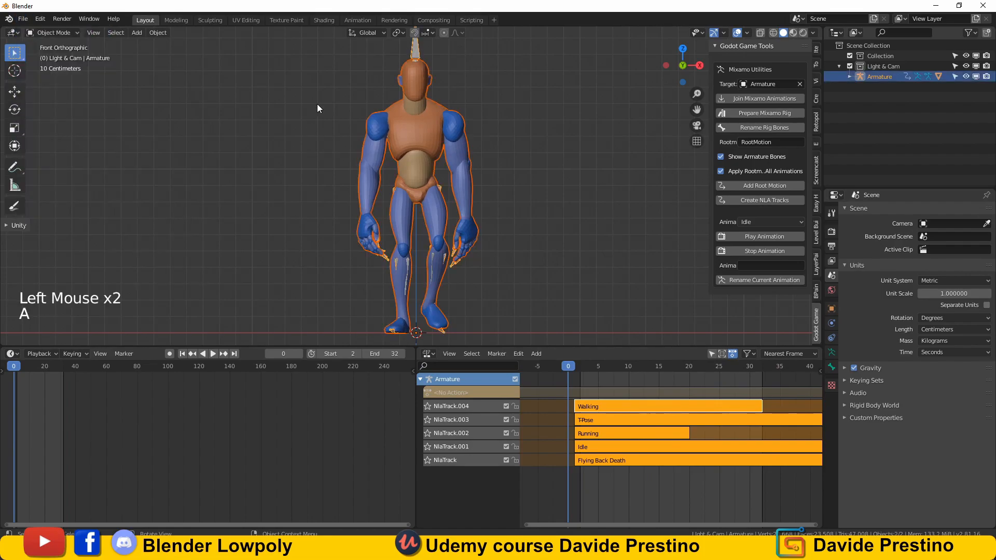
click(22, 19)
mouse_move(45, 169)
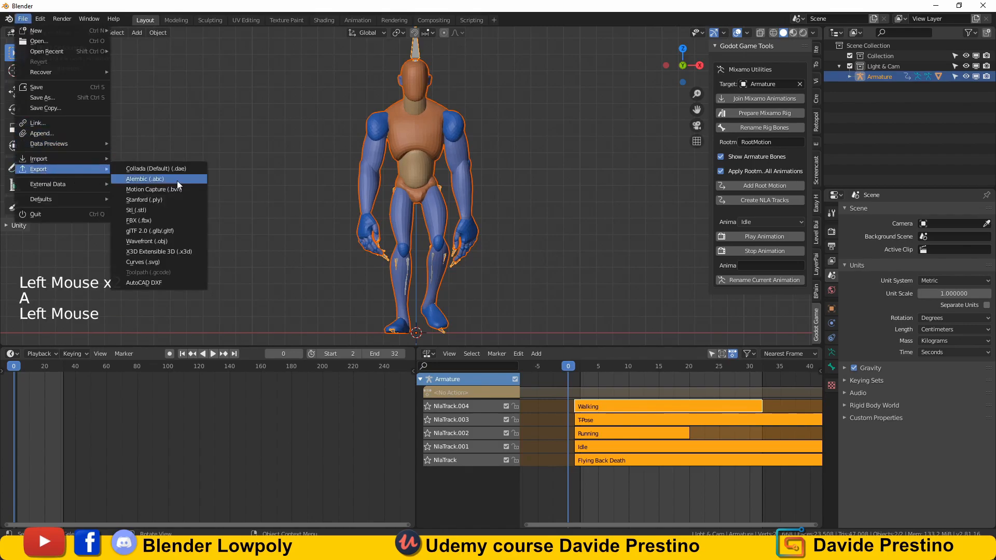
click(149, 220)
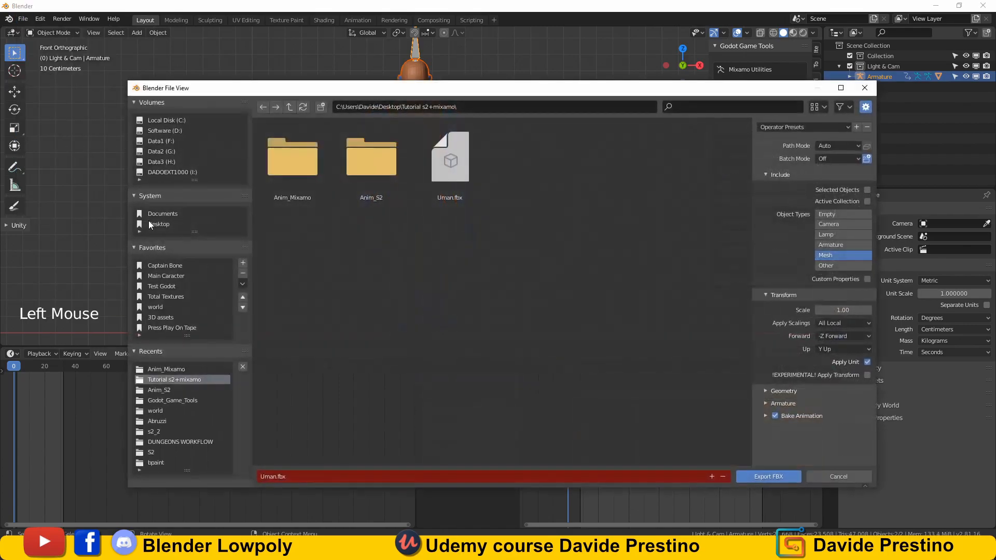
Create a folder named Animazione per S2 inside Tutorial s2+mixamo and open it as the export destination
double_click(372, 150)
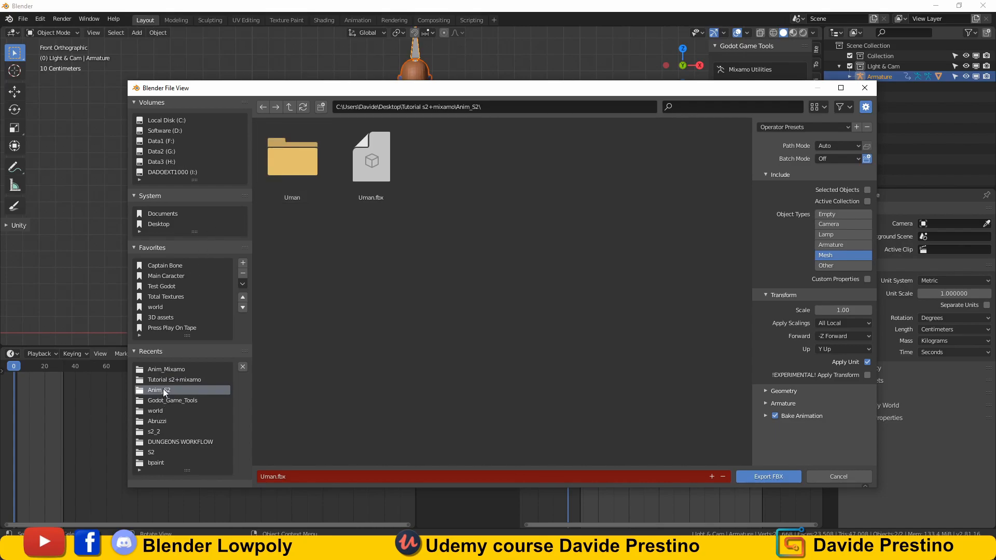
click(289, 107)
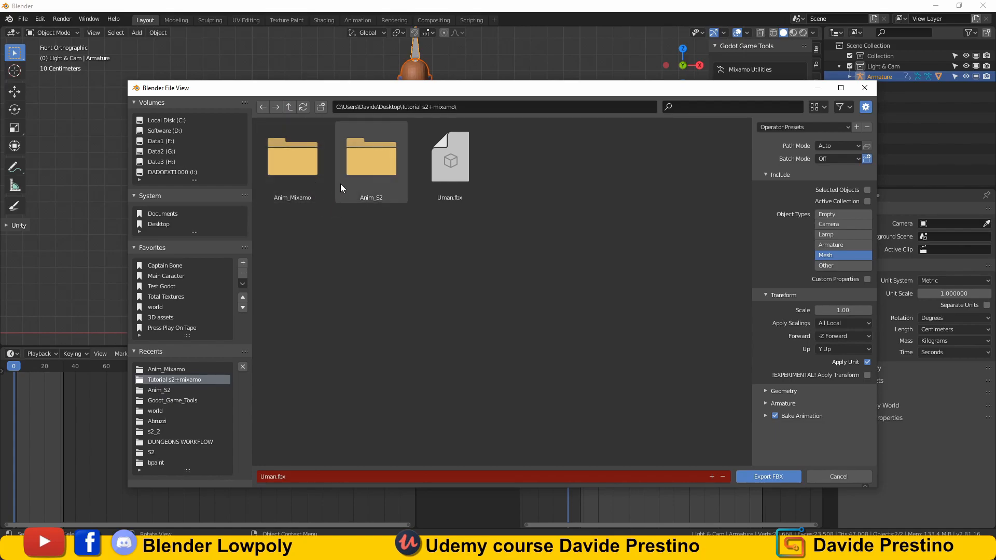
click(320, 107)
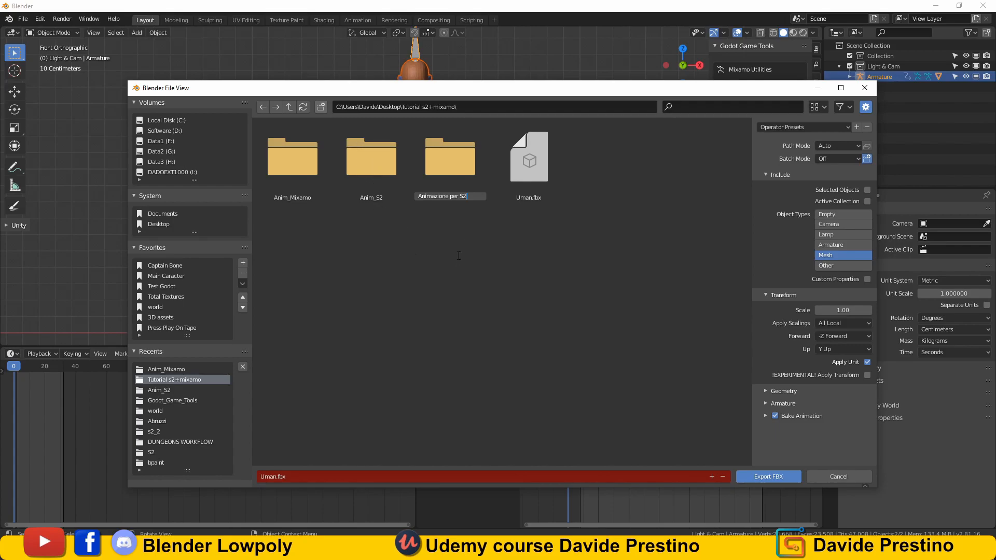
key(Return)
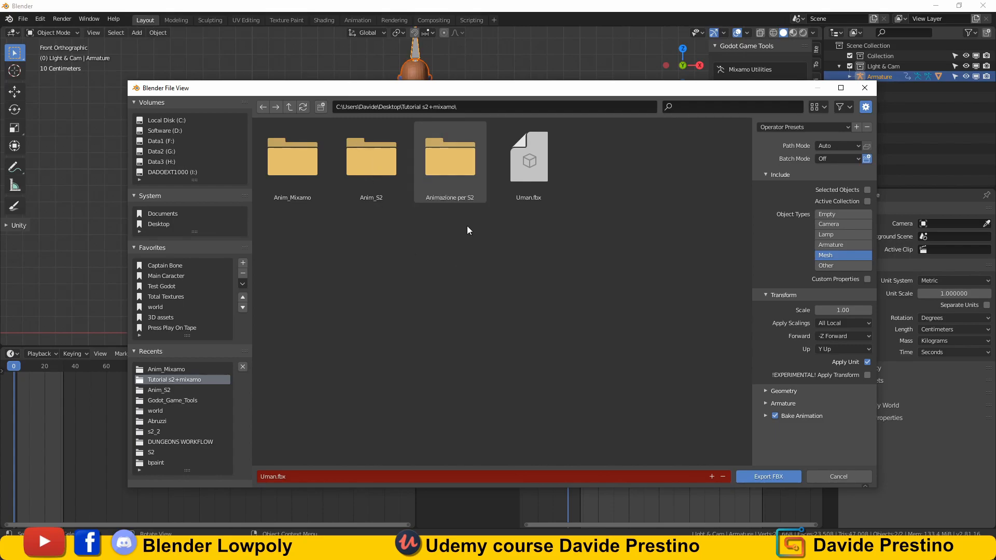
double_click(449, 160)
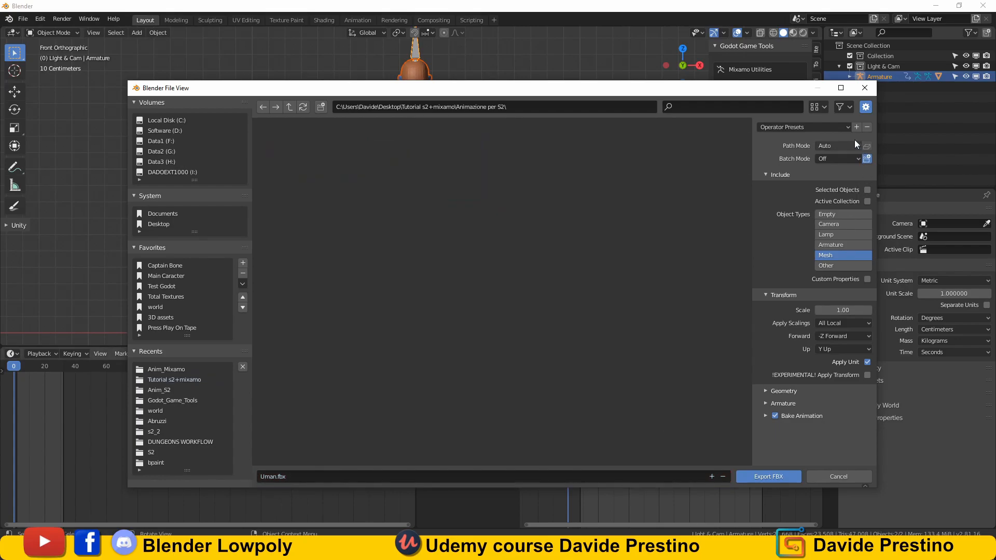
Apply the S2 Fbx Exporter preset, include the Armature and Mesh object types, and export Uman.fbx
click(849, 127)
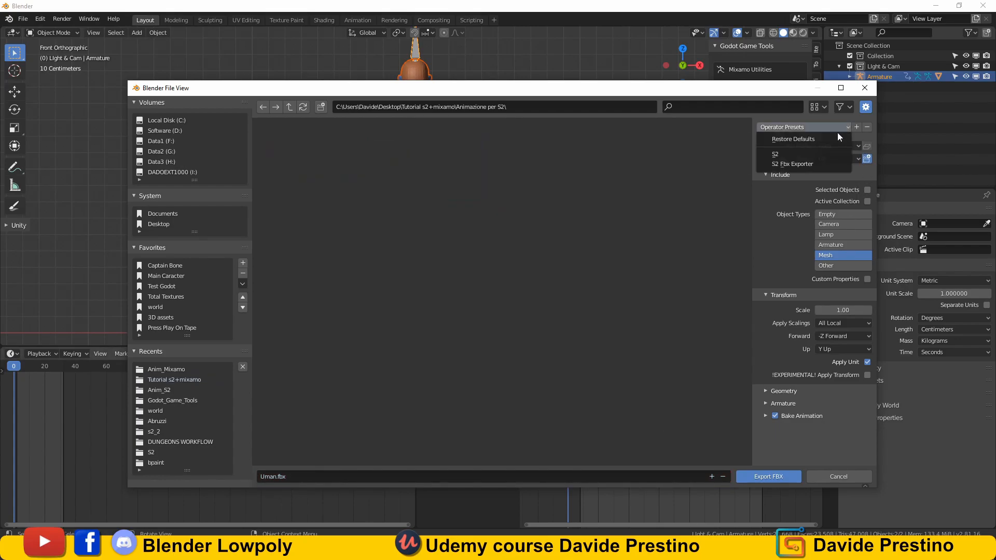
click(802, 164)
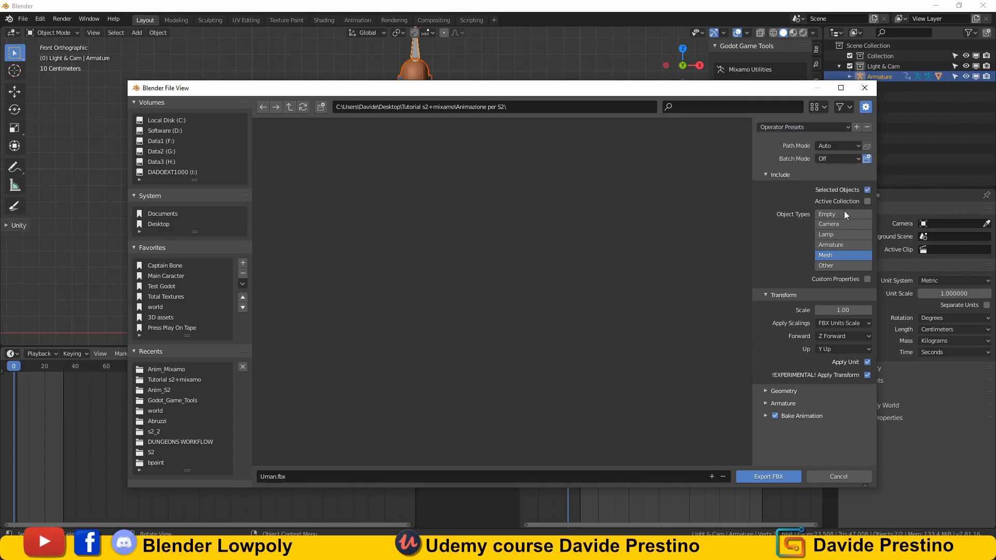
click(829, 246)
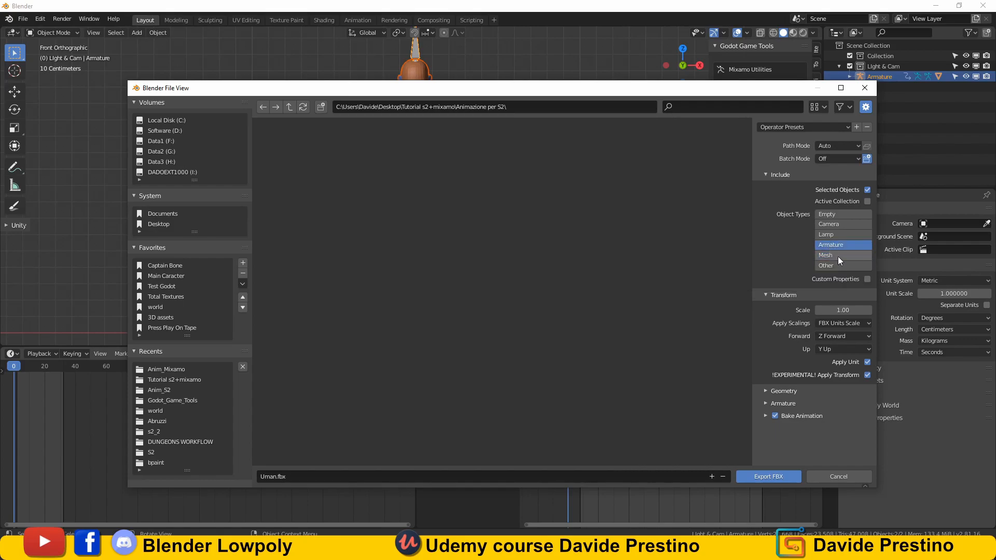
shift+click(840, 254)
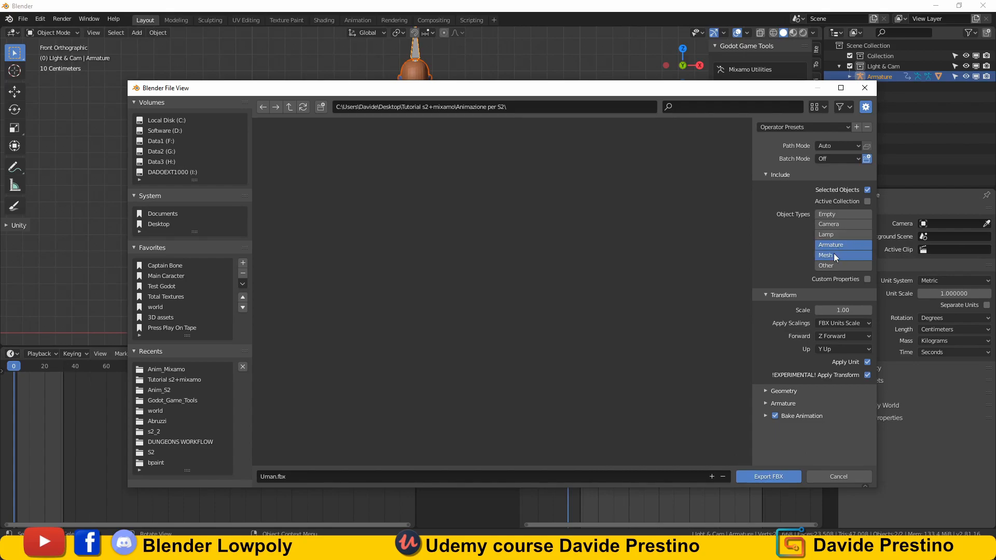
click(767, 477)
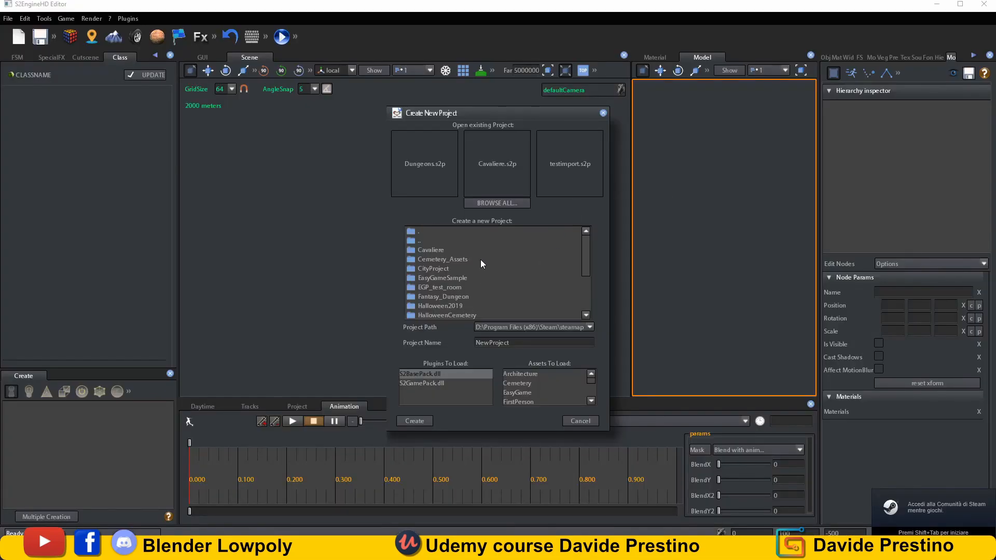
In the S2EngineHD Editor, create a new project named TestAnim
double_click(520, 344)
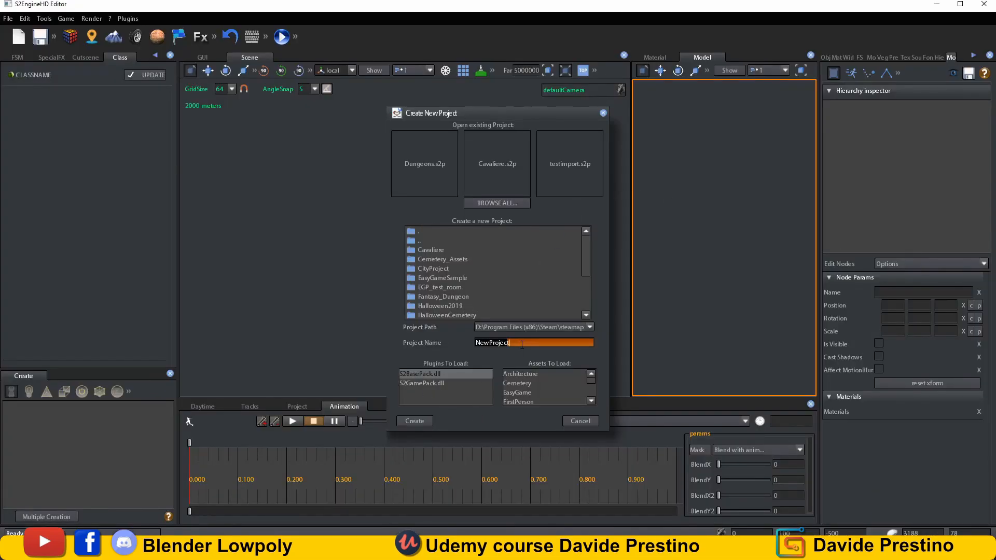
key(BackSpace)
text(TestAnim)
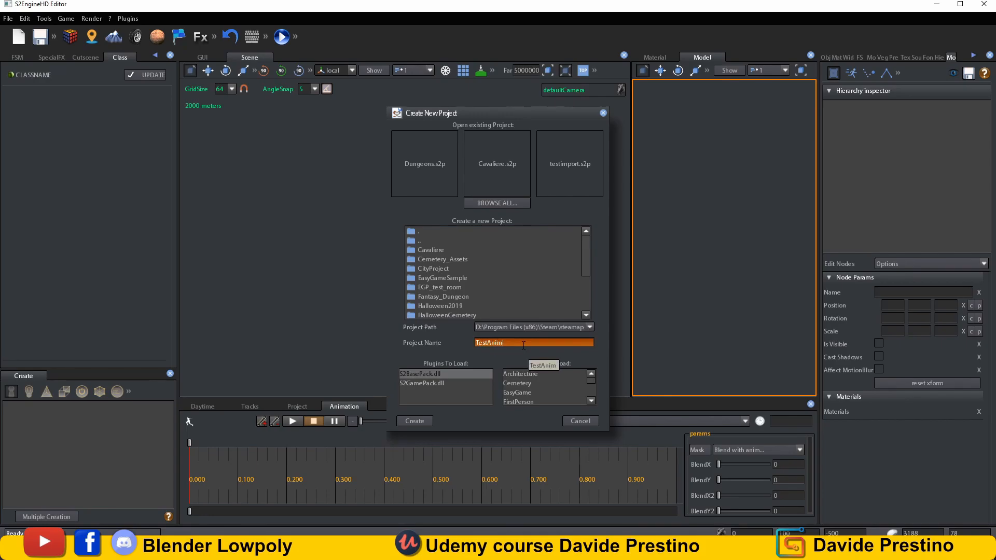
click(417, 421)
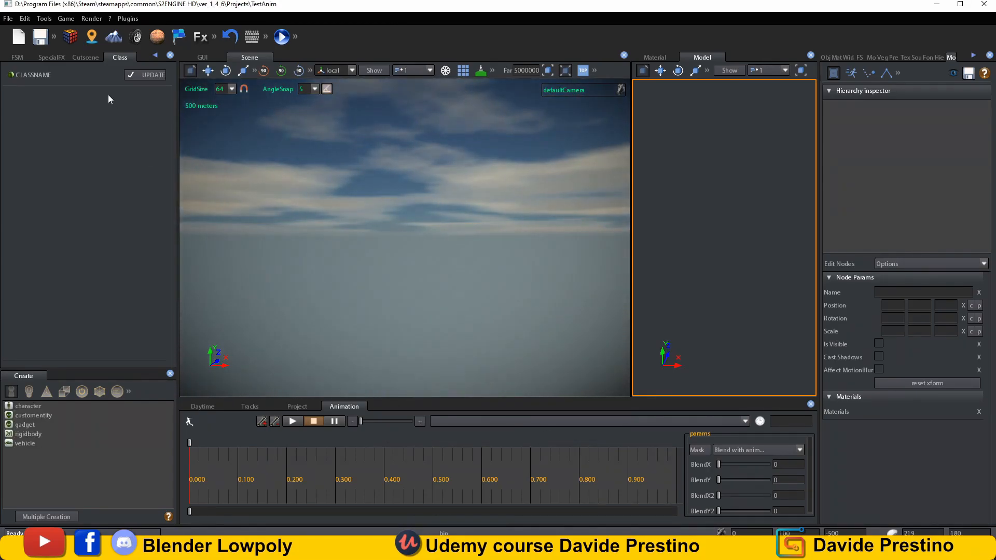
Create a new scene named NewScene with the default dimensions
click(9, 18)
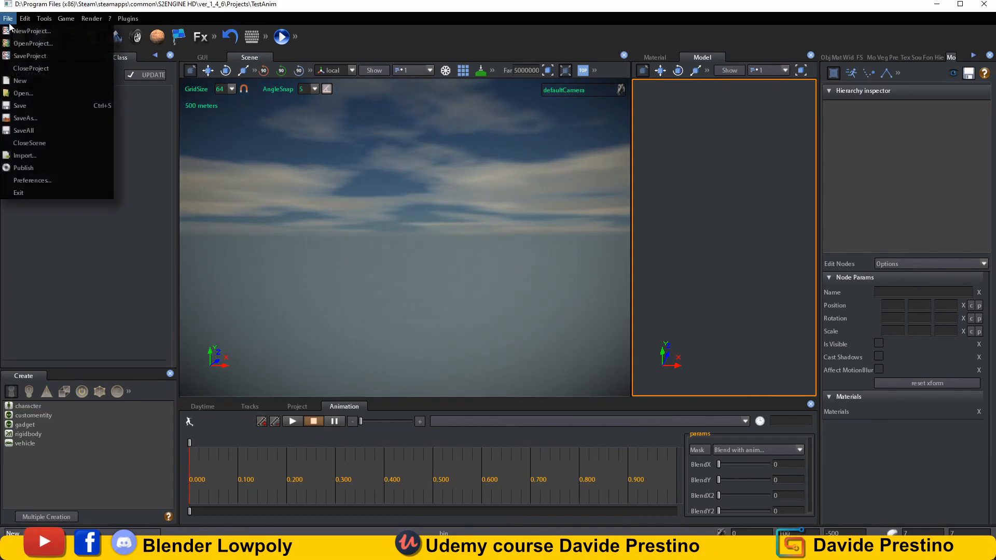
click(36, 81)
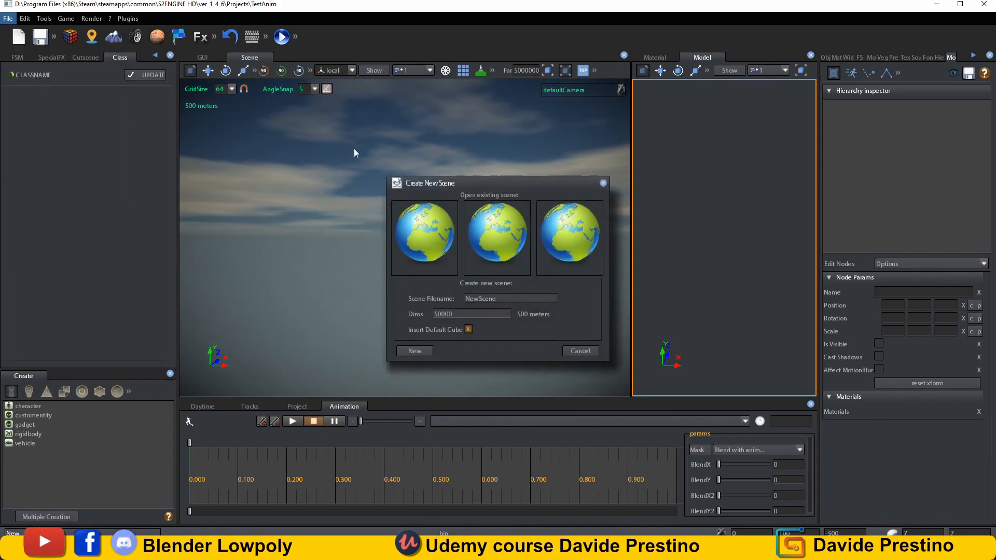
click(415, 351)
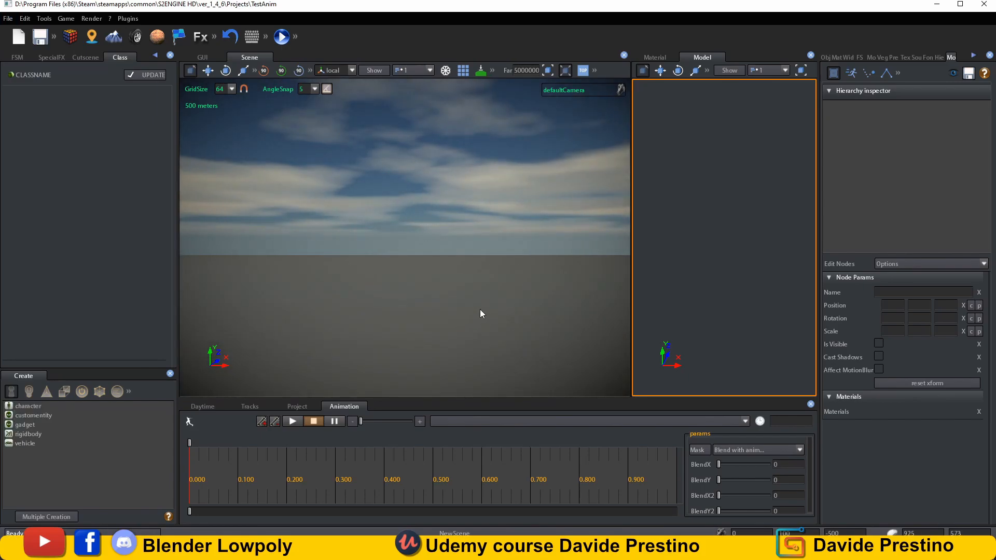
Add a new folder named Uman to the project's root
click(294, 406)
right_click(621, 469)
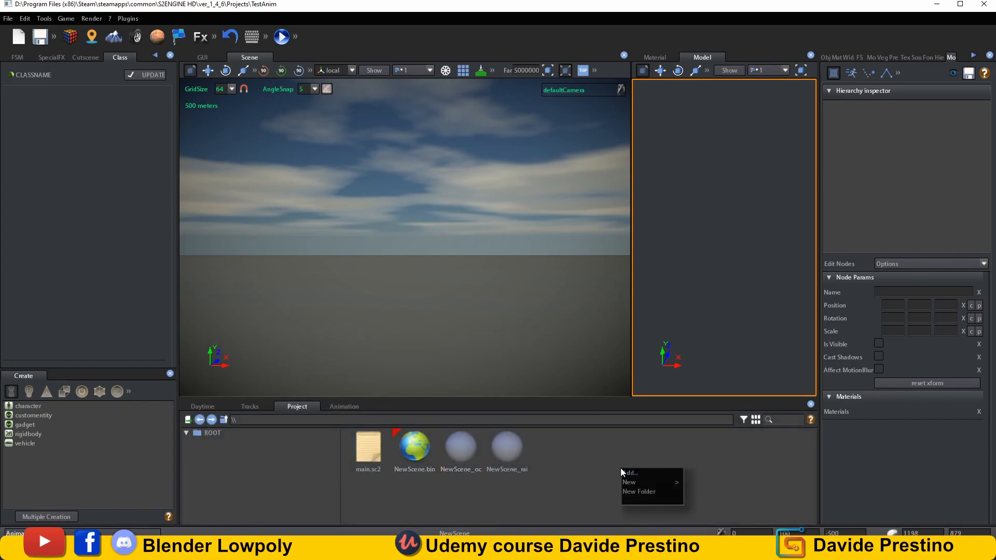
click(641, 492)
click(492, 269)
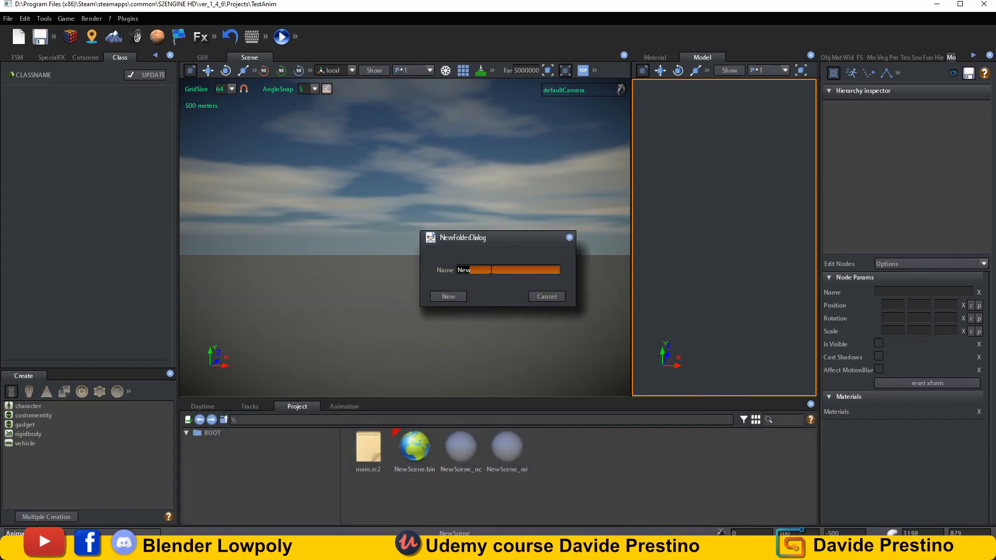
key(BackSpace)
key(BackSpace)
key(BackSpace)
text(Uman)
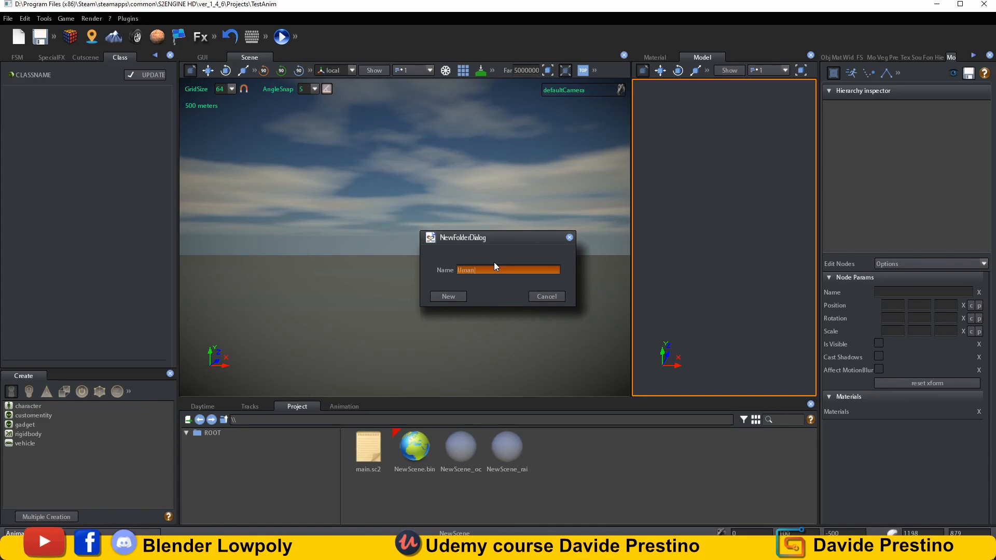
click(447, 297)
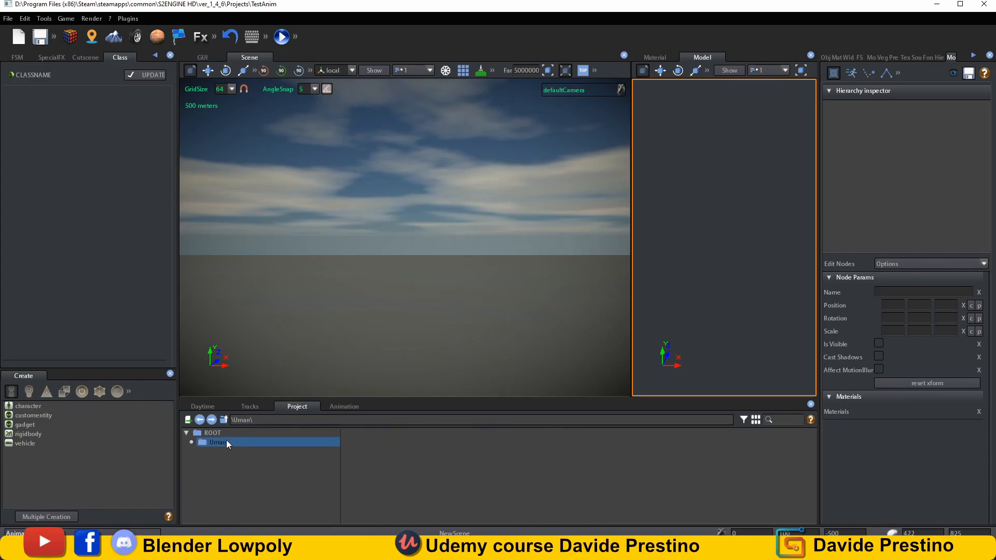
Import Uman.fbx with its geometry and animations into the project's Uman folder
drag(0, 142, 184, 142)
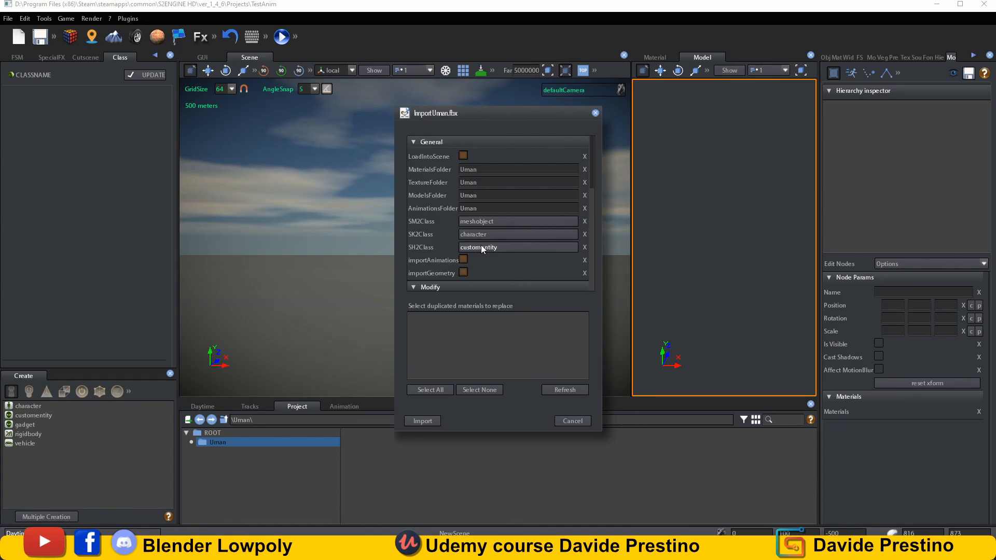
click(429, 422)
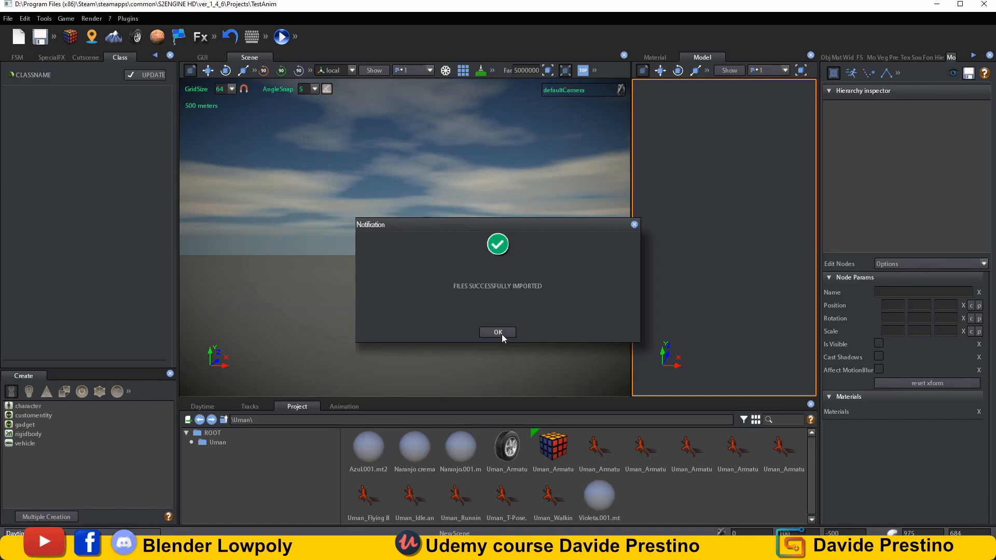
click(498, 333)
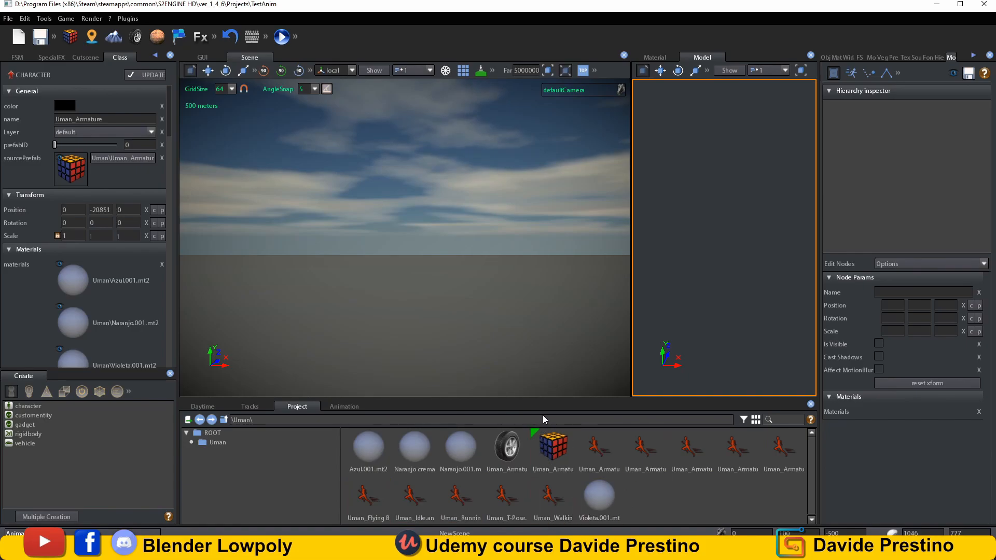
Place the imported Uman_Armature prefab in the scene and view the whole character from an angle
drag(554, 450, 412, 344)
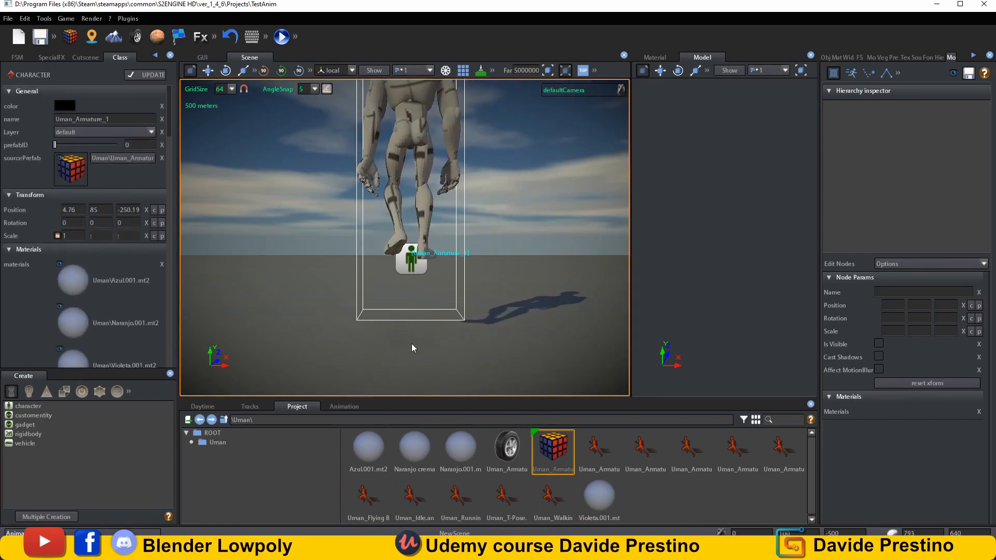
right_drag(395, 274, 516, 282)
key(a)
key(w)
key(a)
key(s)
key(w)
key(a)
key(w)
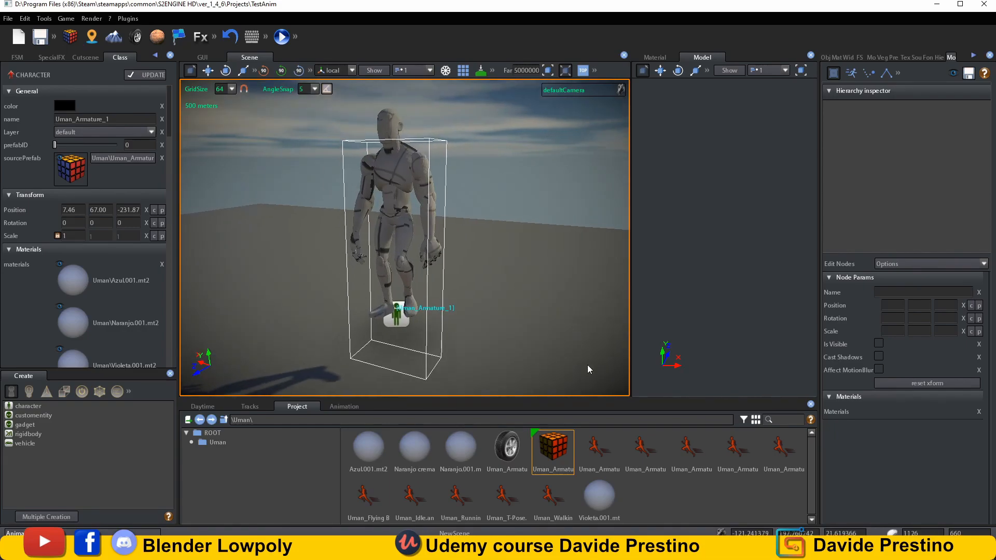
Open Uman_Armature.sk2 in the model viewer, set its view speed to 0.4 and bring the whole figure into view
click(512, 439)
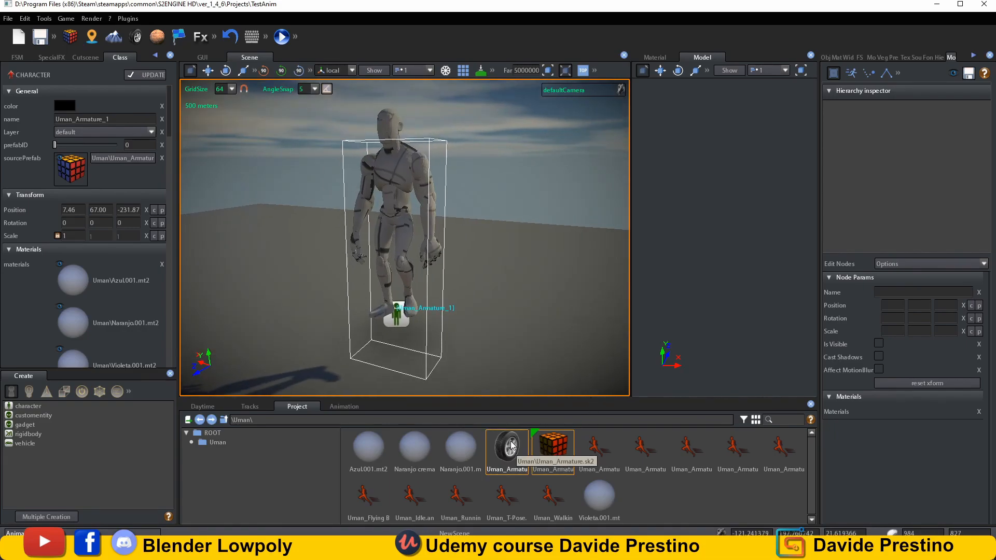
double_click(511, 442)
right_drag(687, 276, 739, 254)
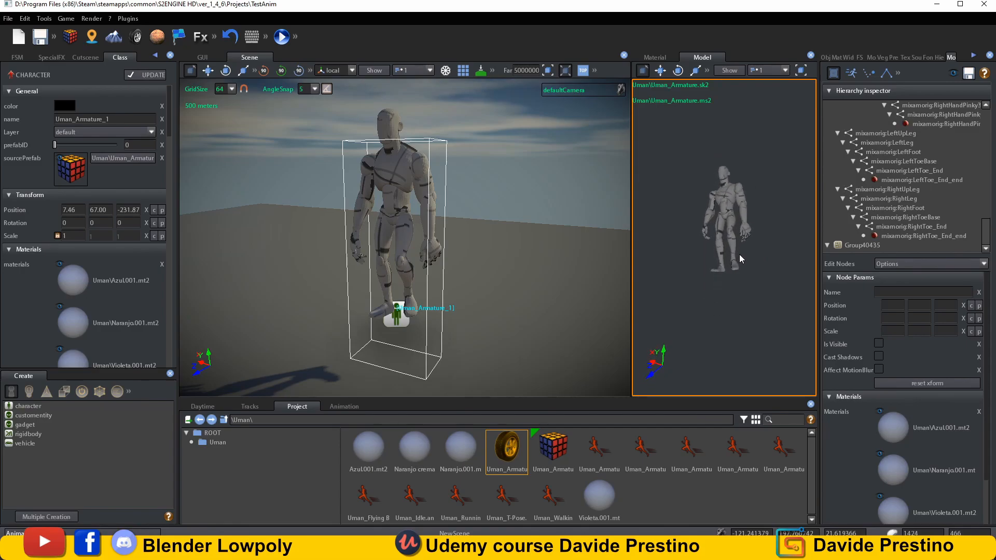
text(0.4)
key(Return)
right_drag(773, 210, 753, 226)
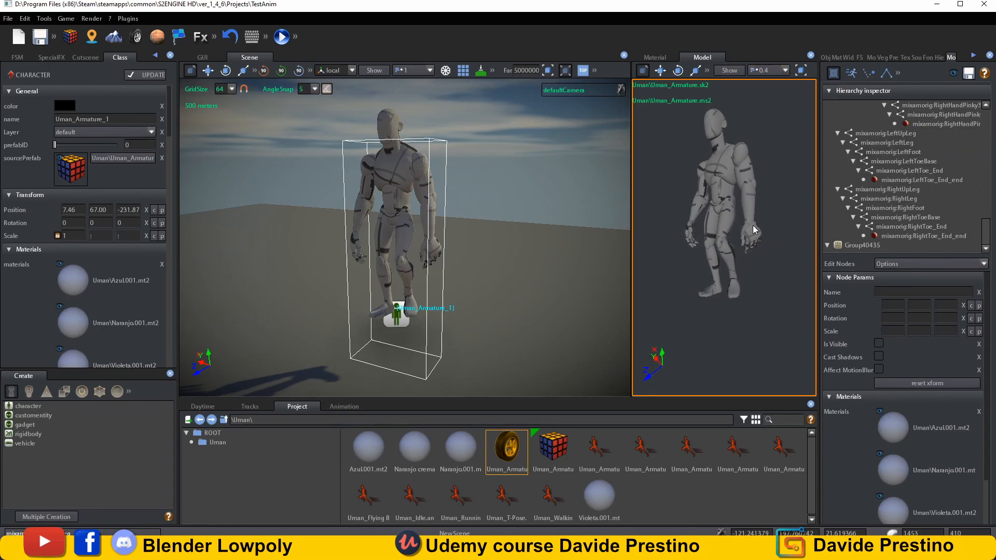
middle_drag(742, 177, 744, 180)
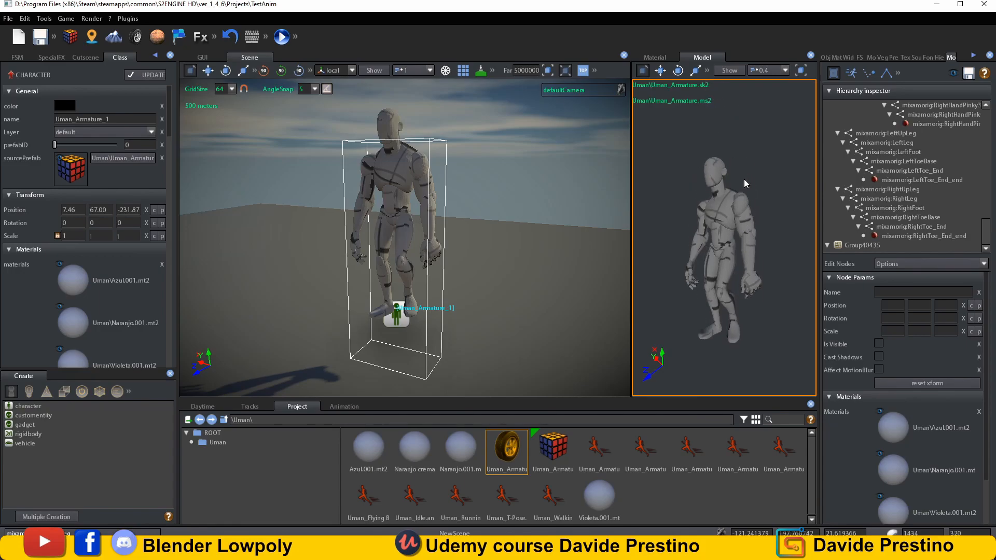
Show the model's nodes and inspect the end nodes above the head and at the feet
click(724, 71)
click(736, 82)
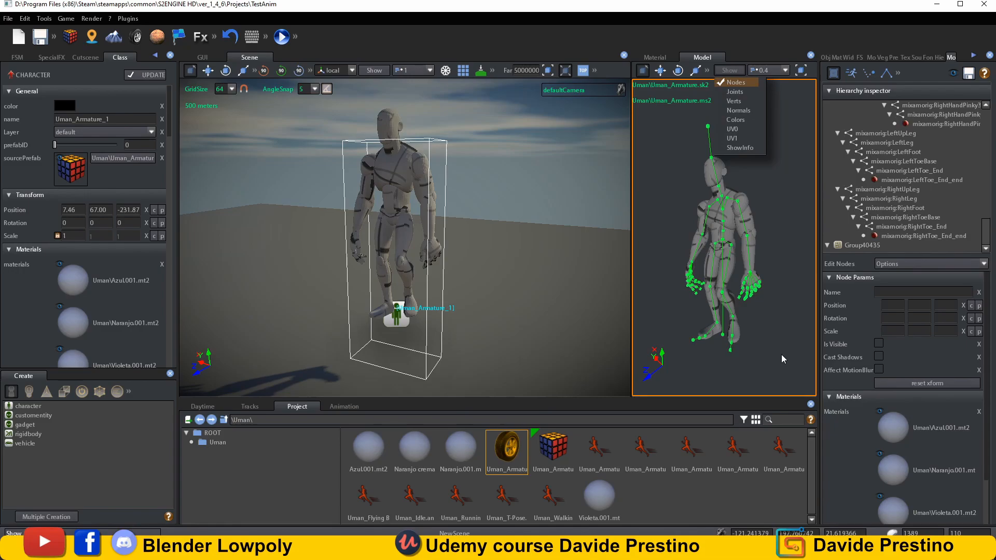
click(707, 126)
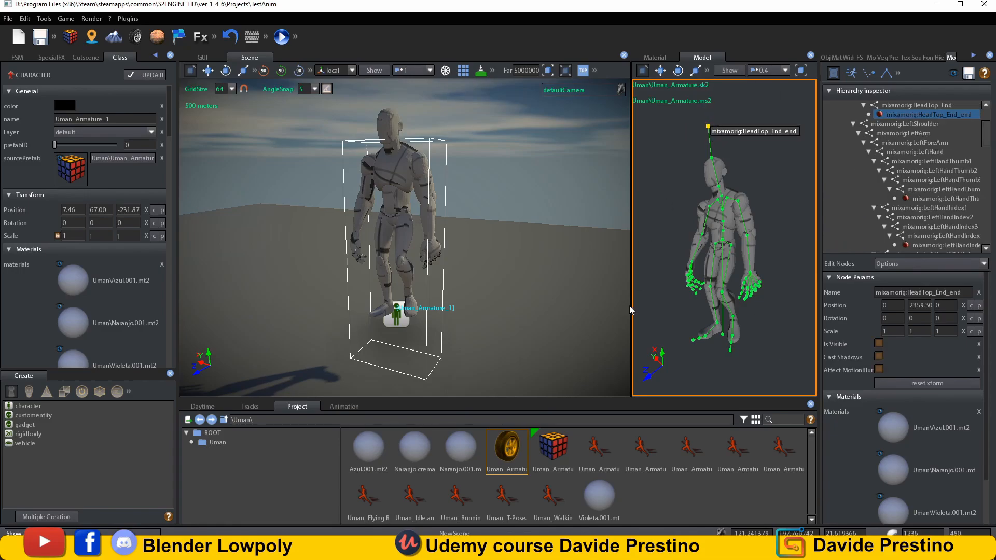
click(692, 338)
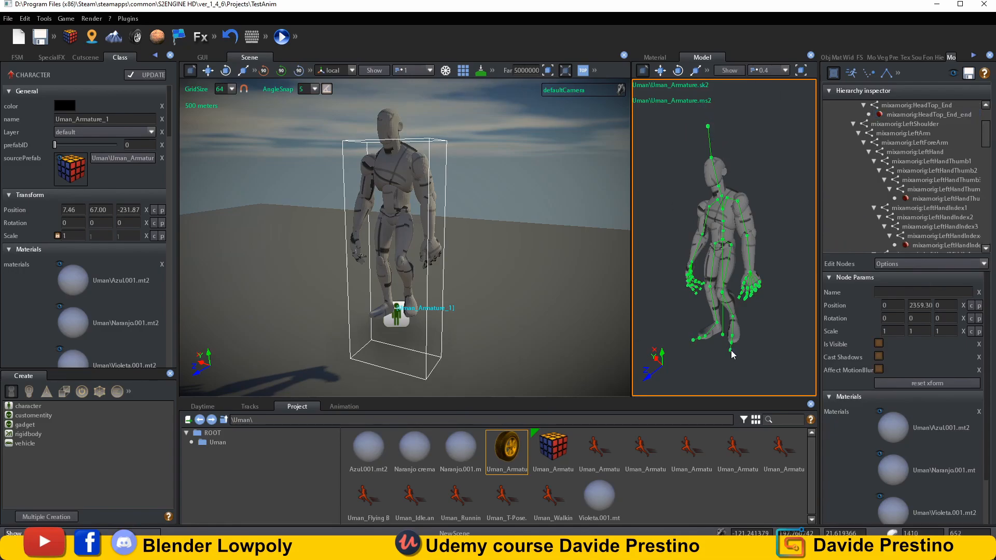
click(731, 351)
click(695, 343)
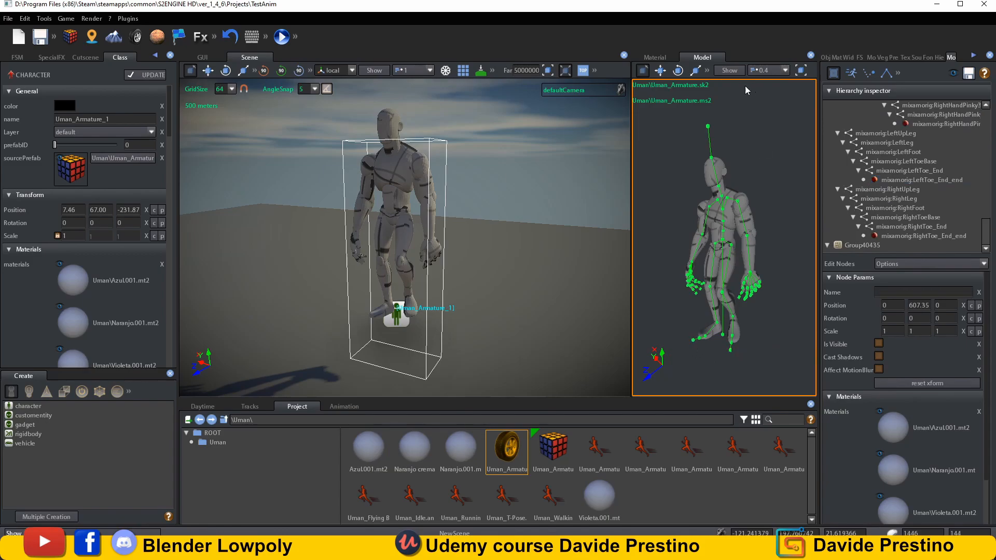
Delete the mixamorig:HeadTop_End_end node above the head and save the model
click(709, 127)
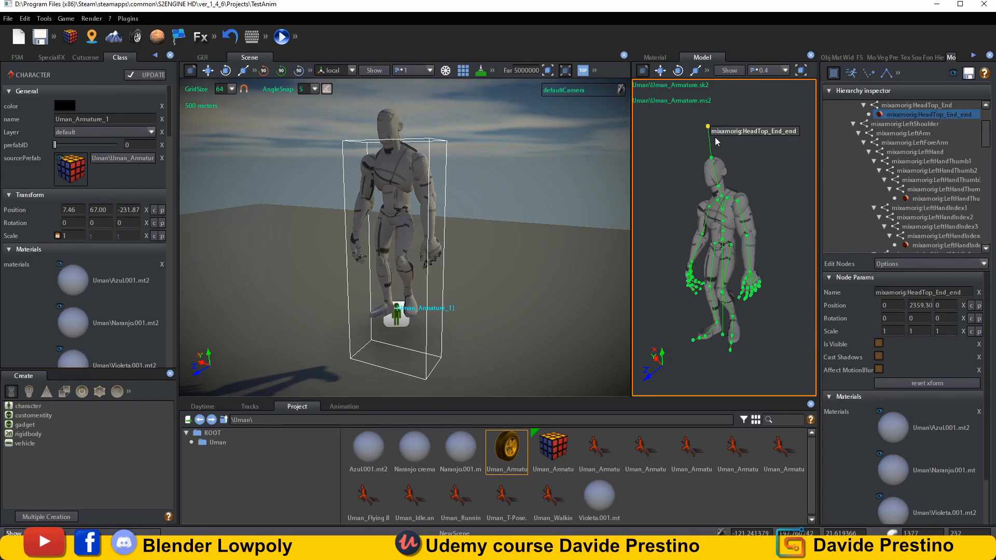
click(983, 264)
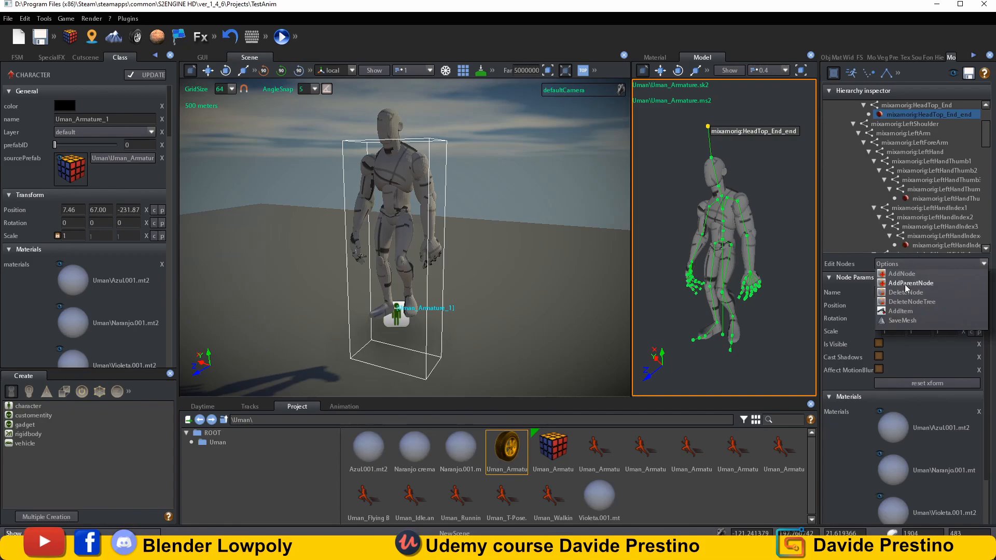
click(895, 292)
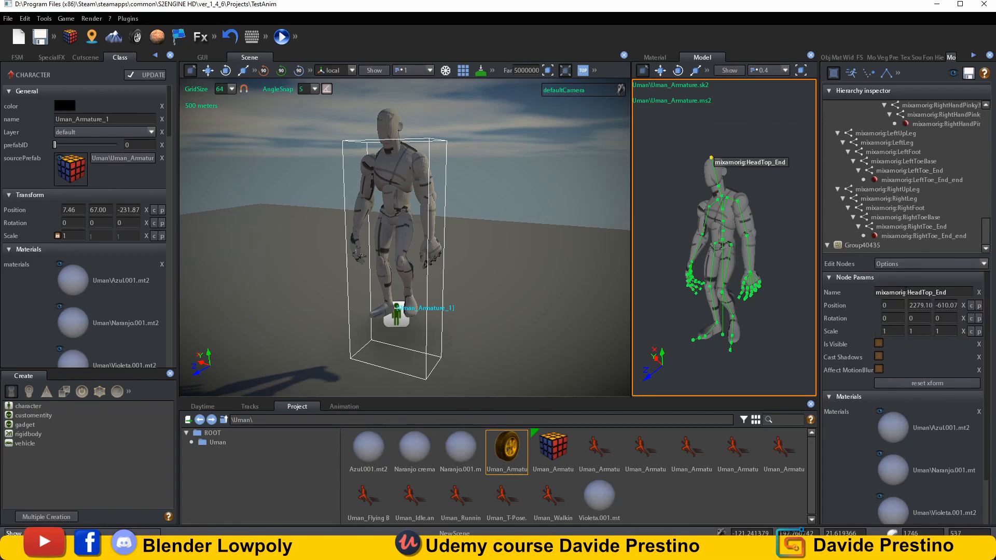
click(665, 194)
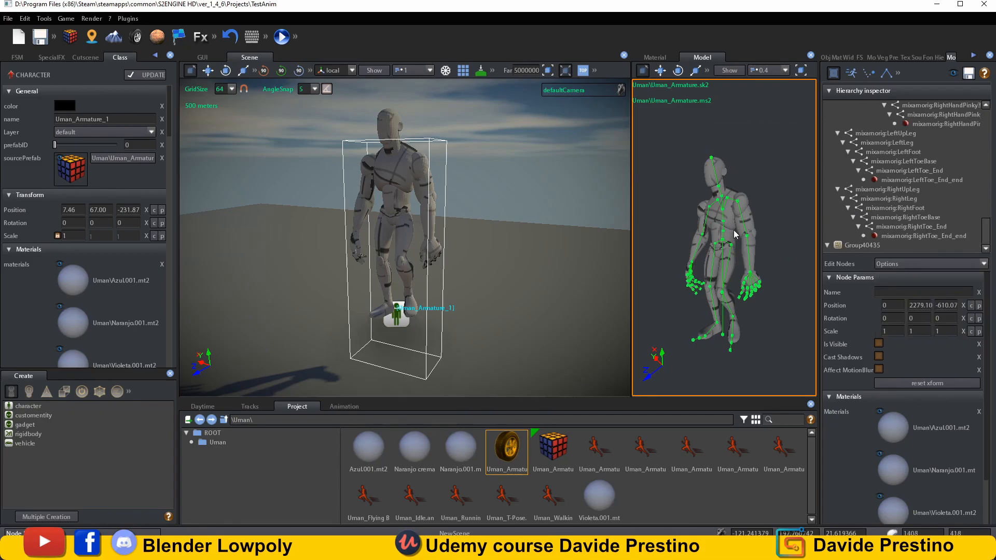
mouse_move(766, 239)
middle_down()
mouse_move(773, 232)
mouse_move(767, 238)
middle_up()
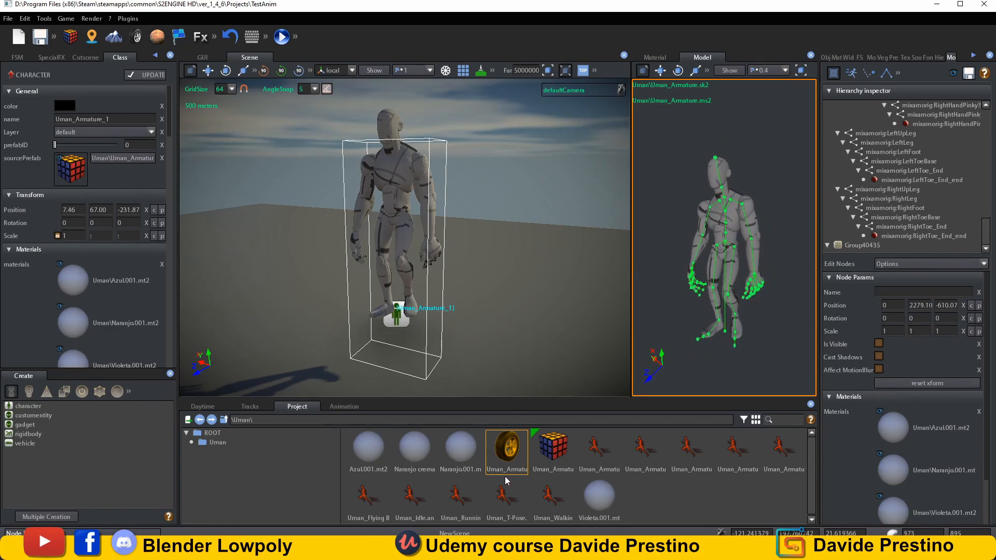
click(968, 73)
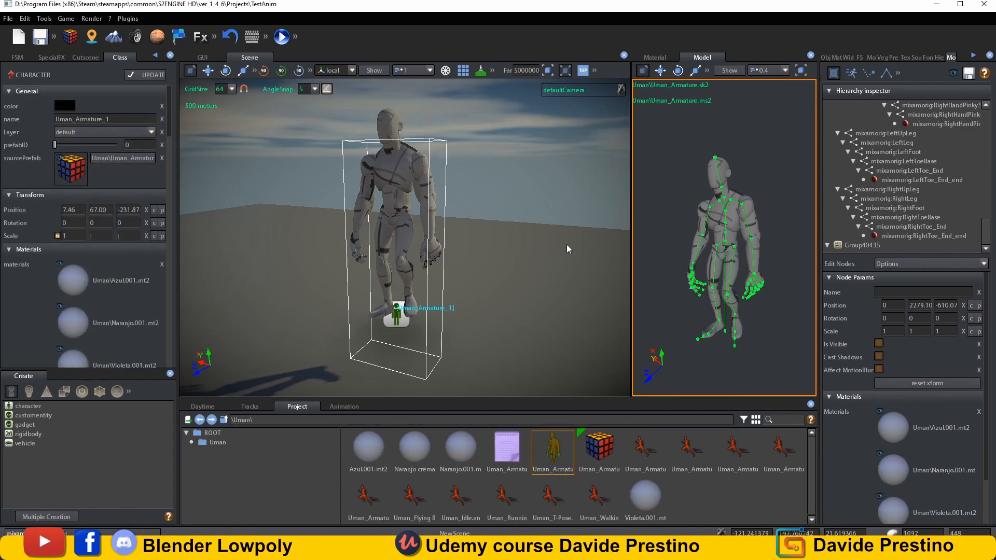
Add a Single animation named Idle to the model's animation list
click(851, 73)
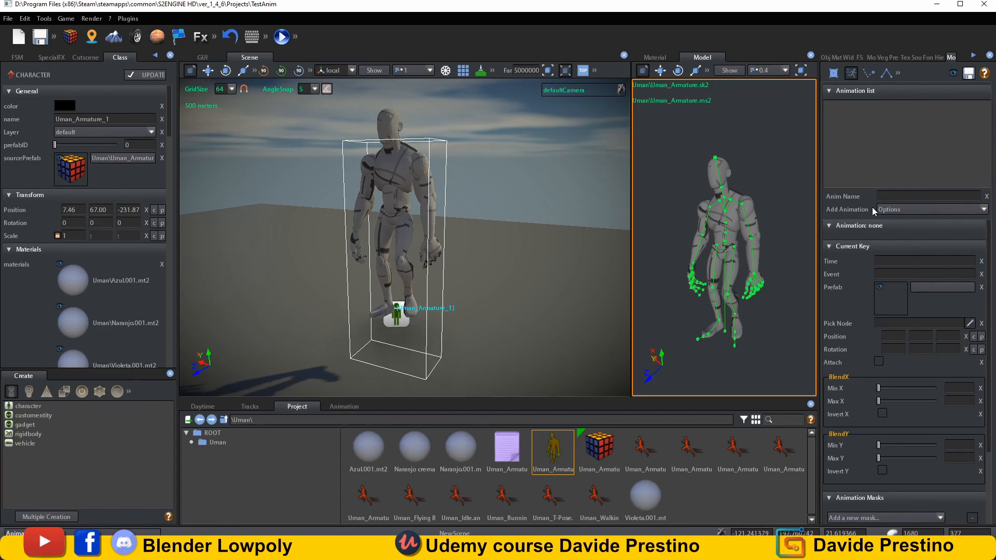
click(888, 196)
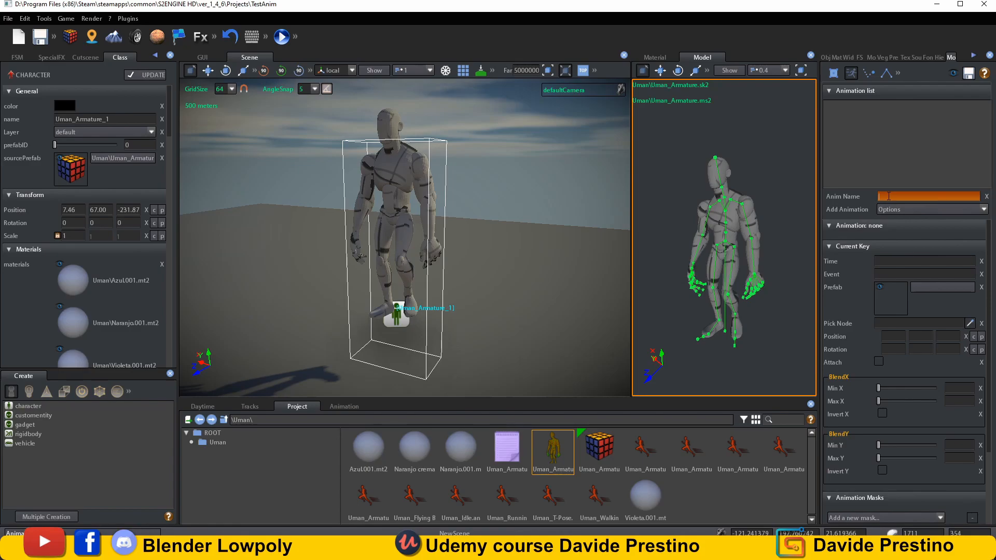
text(Idle)
click(985, 209)
click(985, 211)
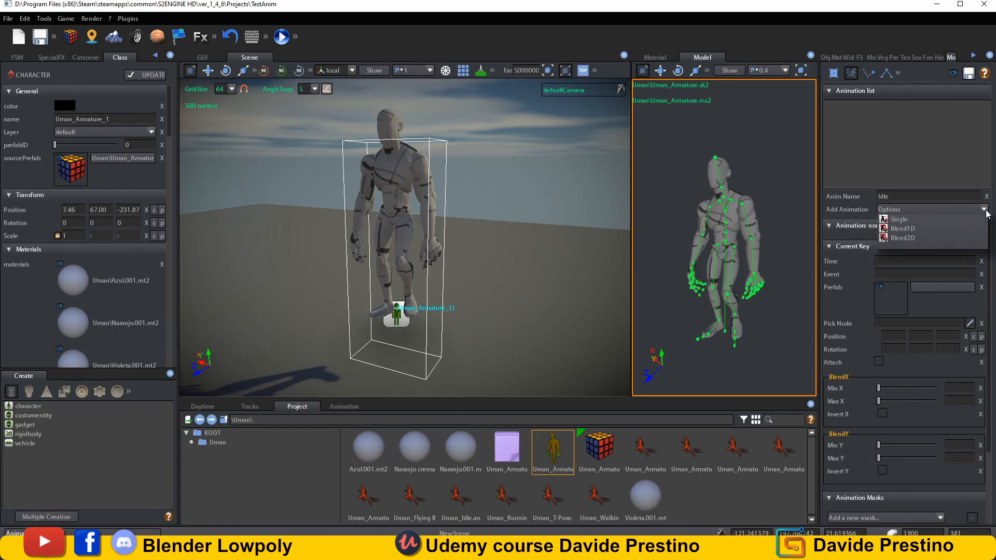
click(899, 219)
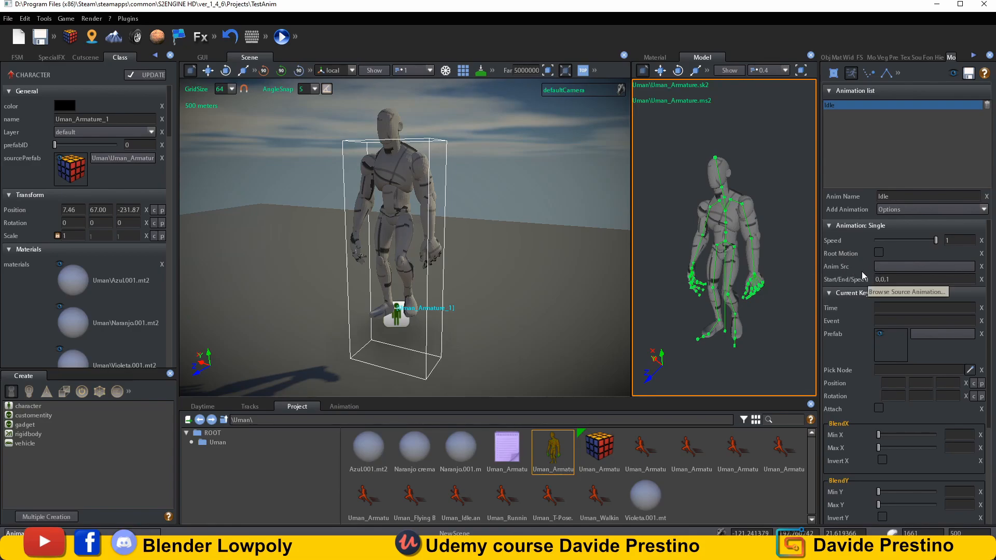
Assign Uman_Idle.an2 from the Uman folder as the source of the Idle animation
click(890, 267)
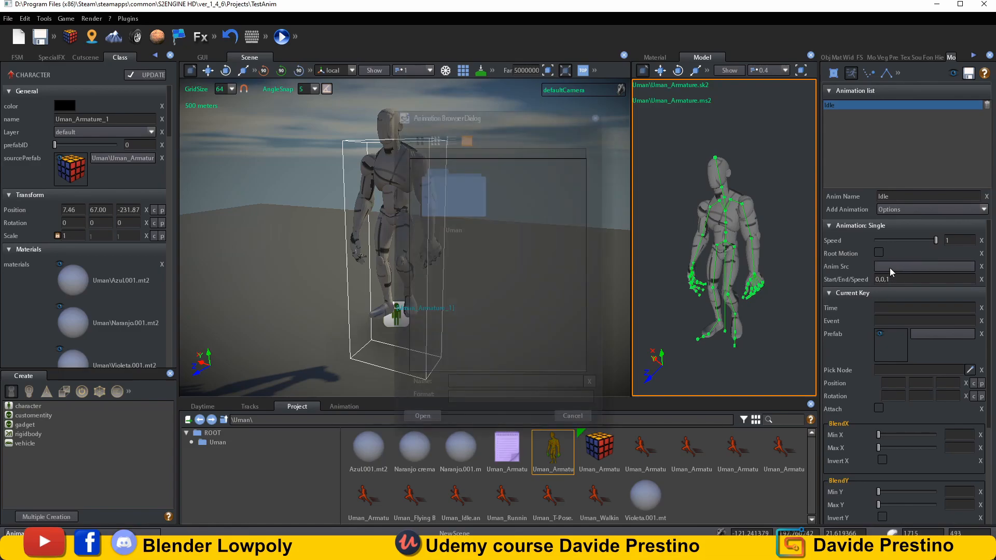
double_click(463, 204)
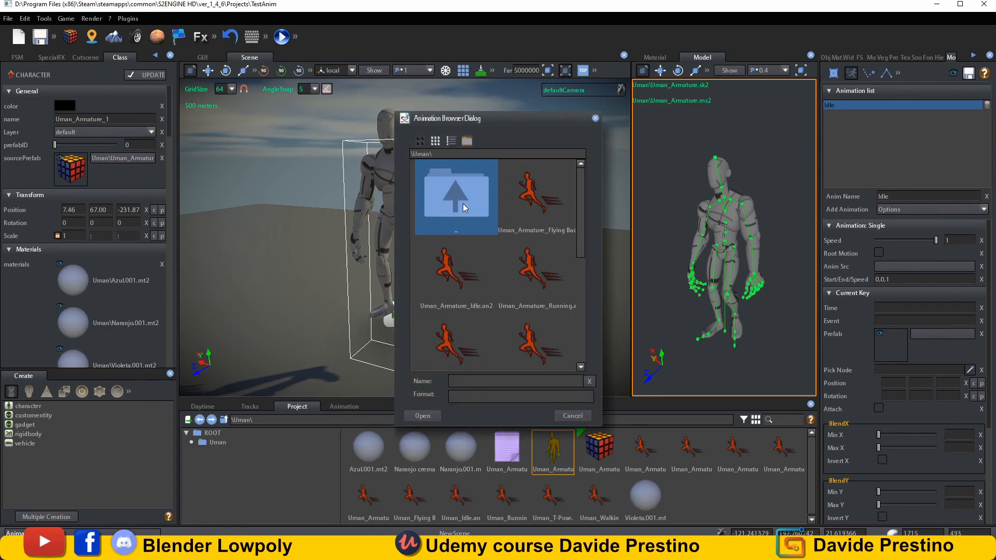
click(456, 143)
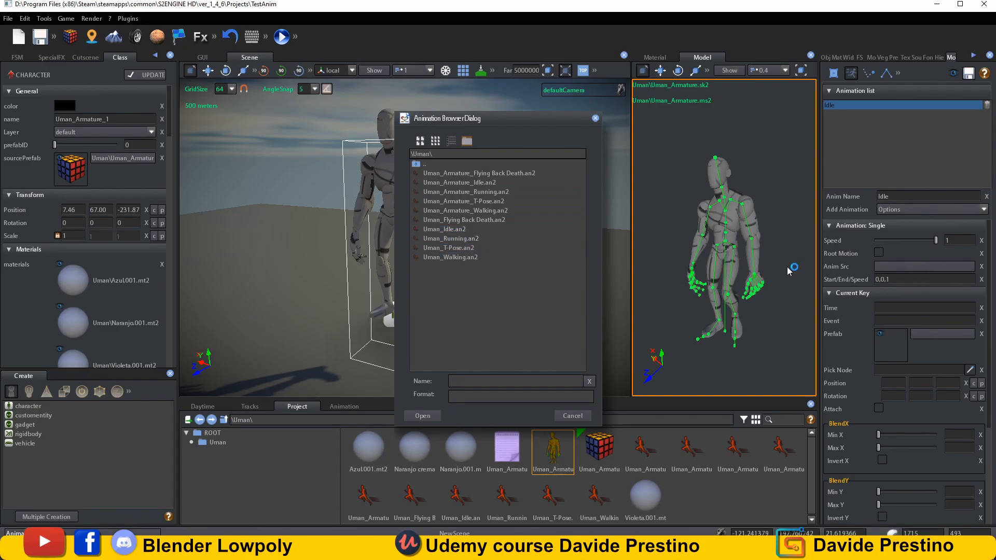
click(459, 234)
click(428, 415)
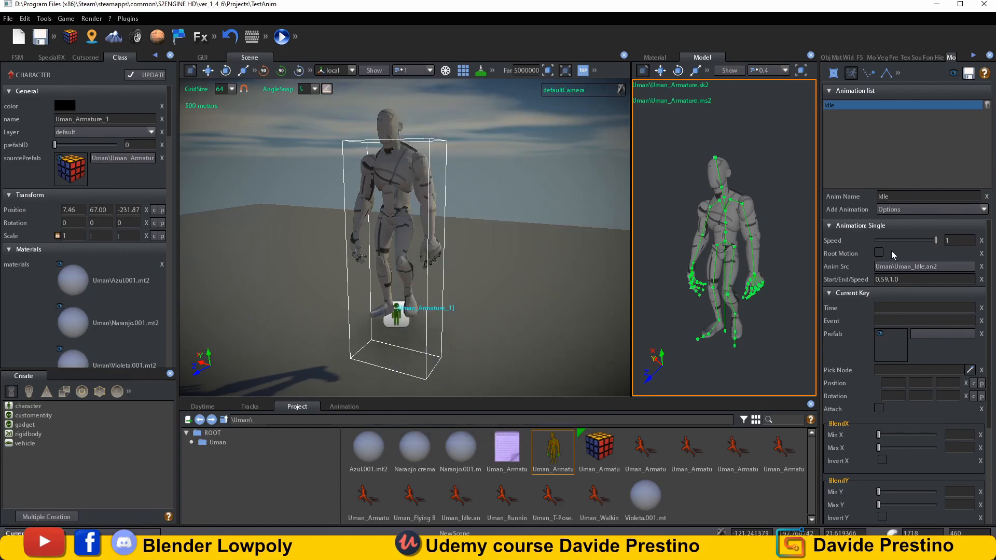
Preview the Idle animation, set its speed to 0.53 and save the model
click(344, 407)
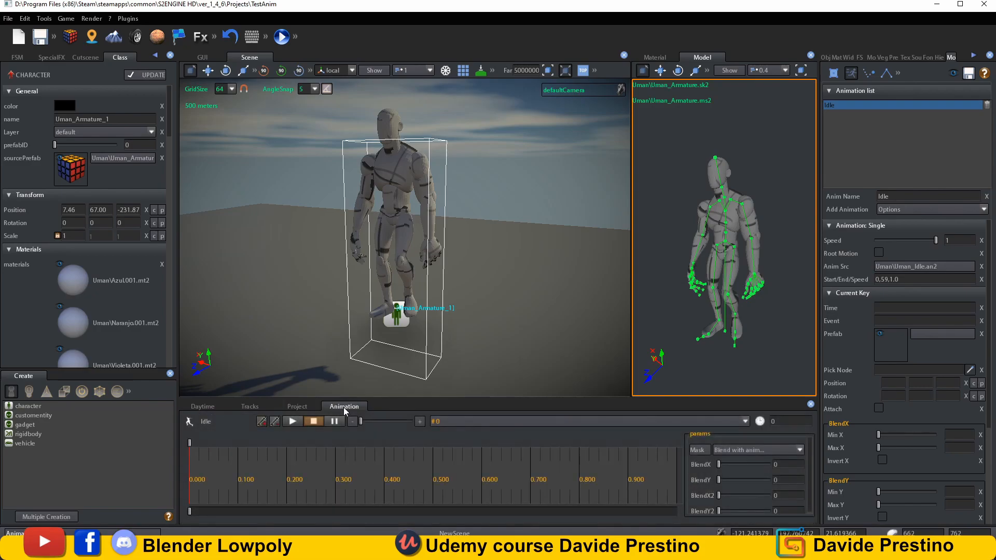
click(292, 422)
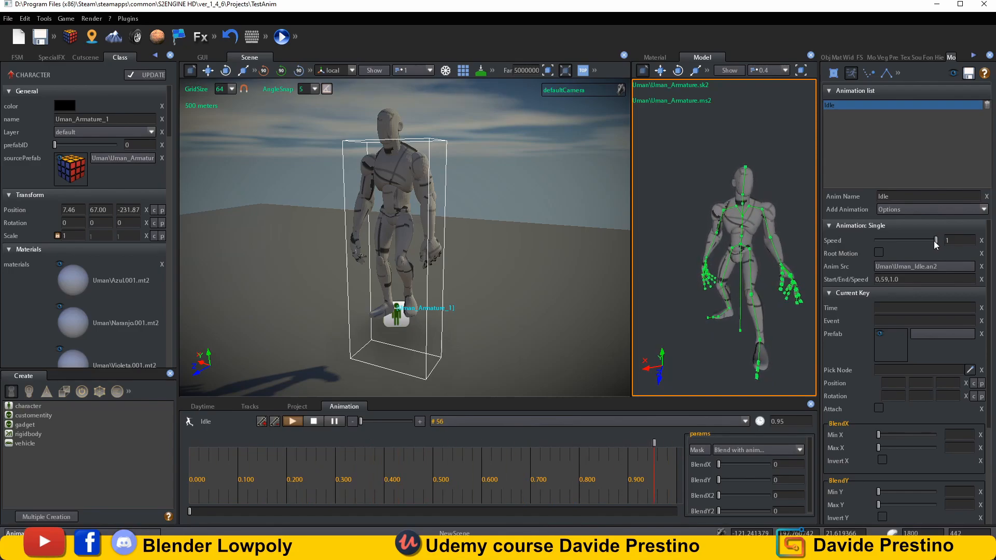
drag(936, 239, 907, 241)
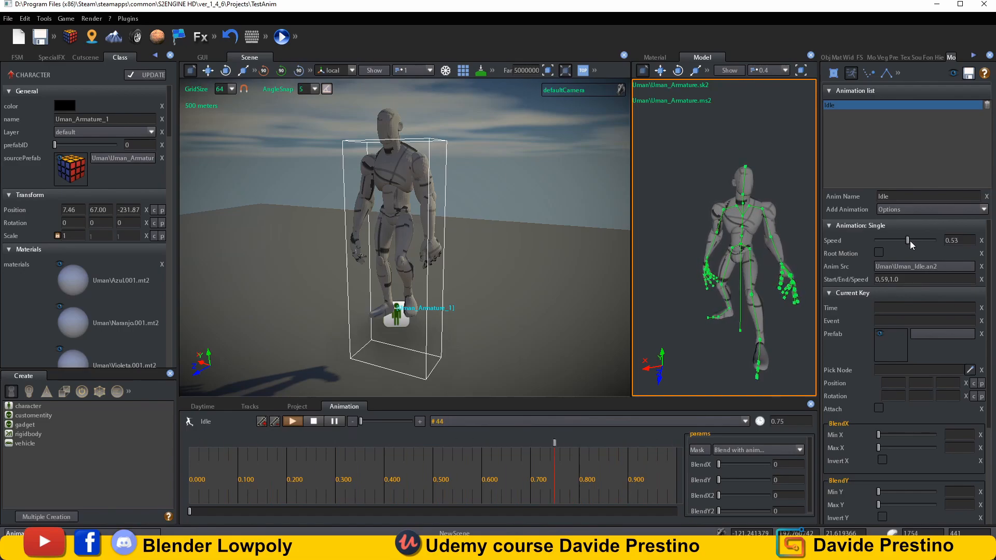
click(969, 74)
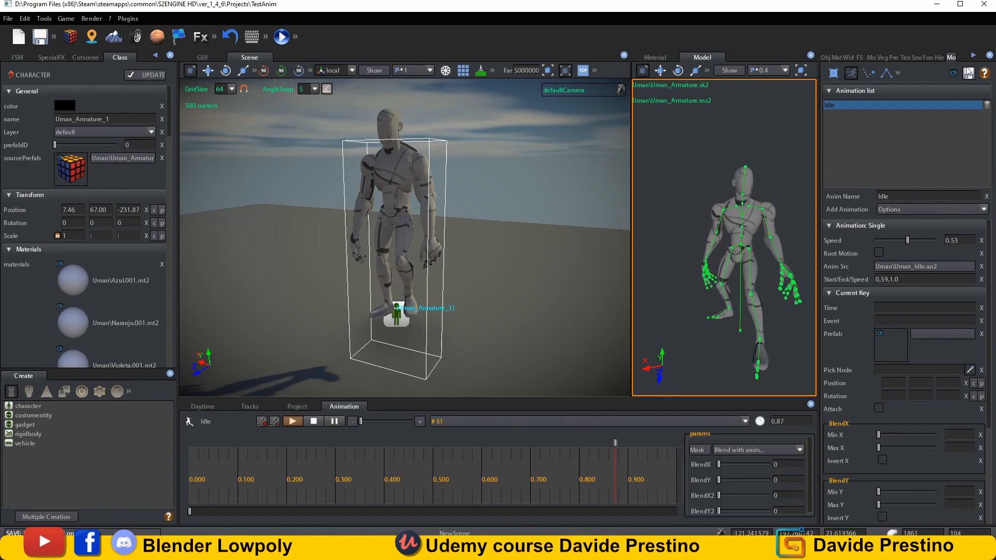
Open Uman_Armature.ms2 from the project files as text to examine its animation settings
click(298, 406)
click(499, 449)
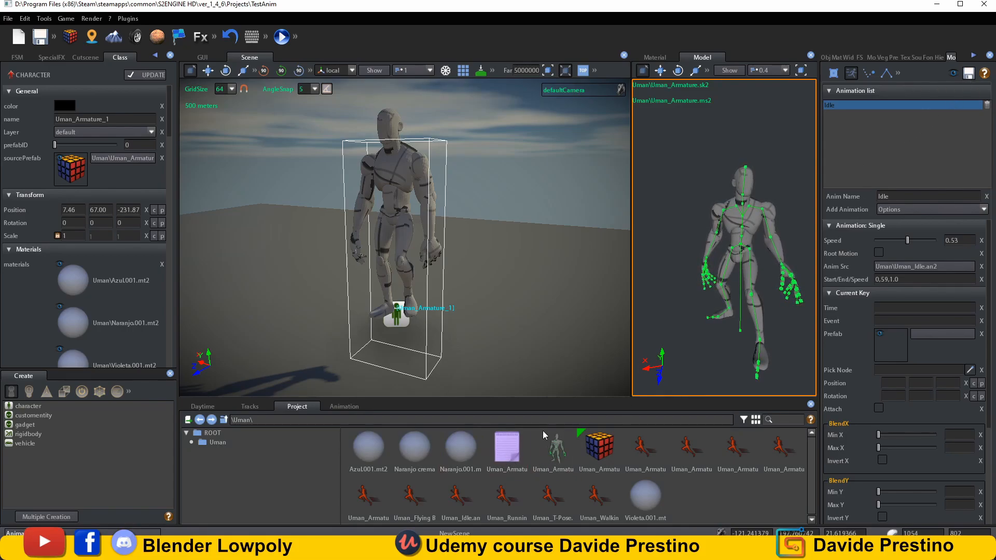
right_click(507, 449)
click(530, 344)
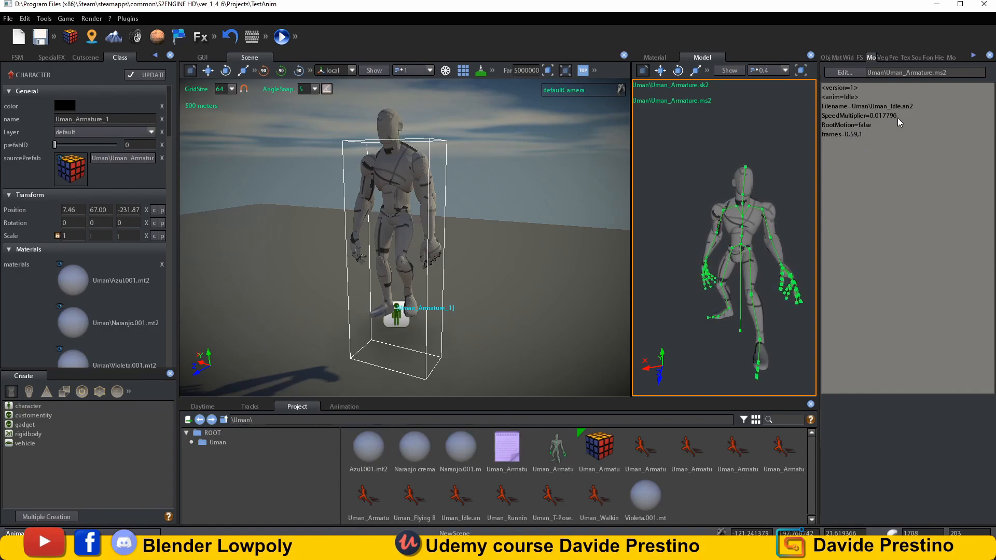
click(839, 57)
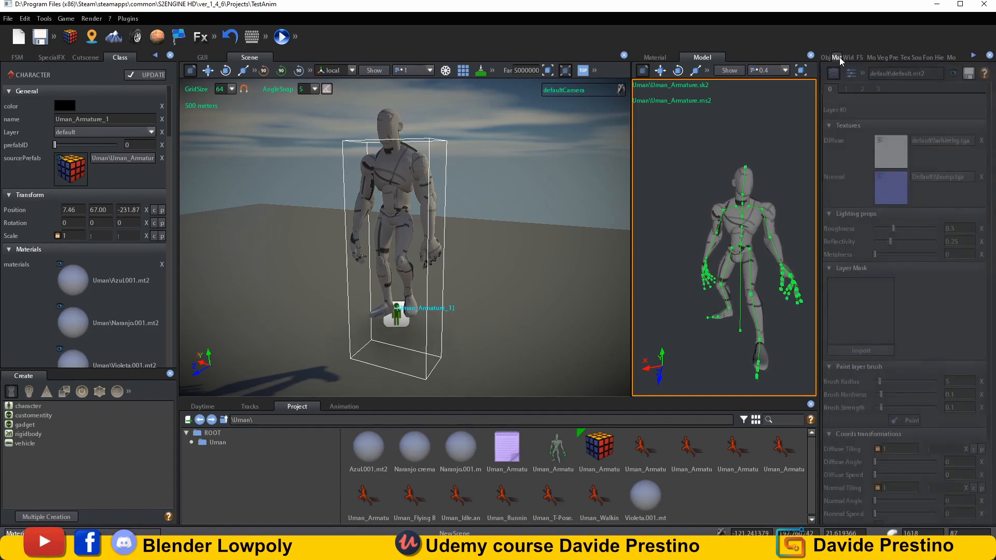
click(826, 58)
click(849, 58)
click(859, 57)
click(872, 58)
click(891, 57)
click(882, 58)
click(893, 58)
click(905, 59)
click(917, 58)
click(927, 58)
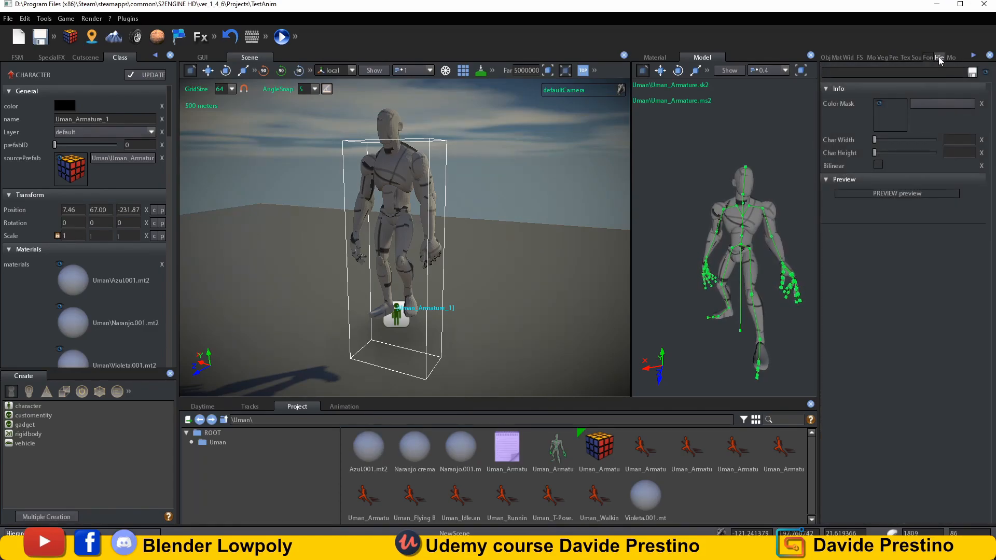
click(938, 57)
Return to the model's animation list and add a Single animation named Walk
click(951, 55)
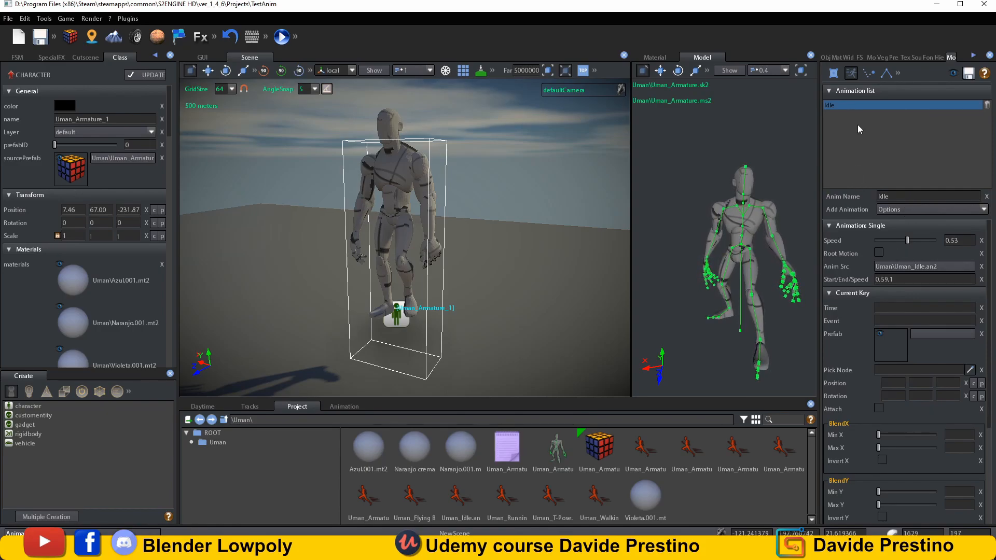
click(903, 196)
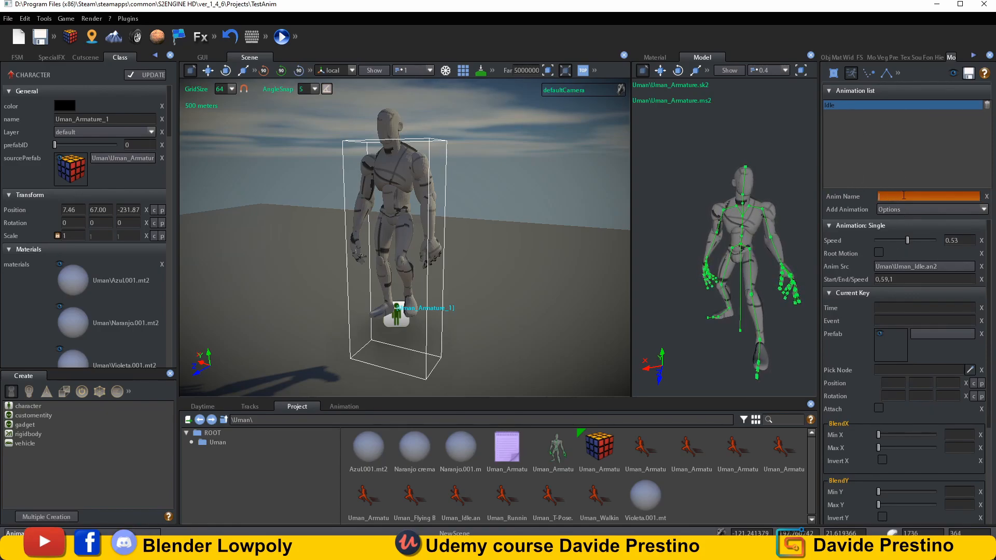
text(Walk)
click(983, 211)
click(983, 210)
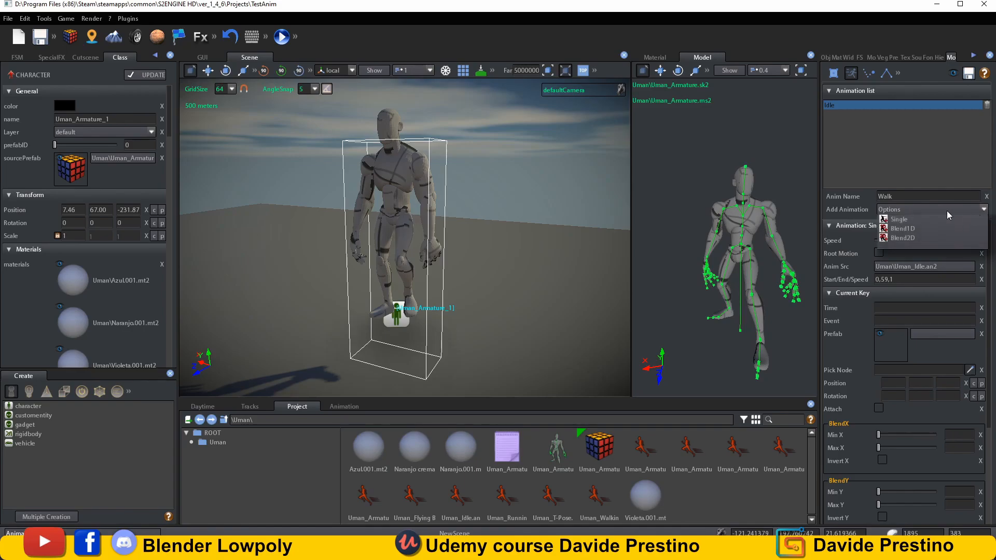
click(901, 220)
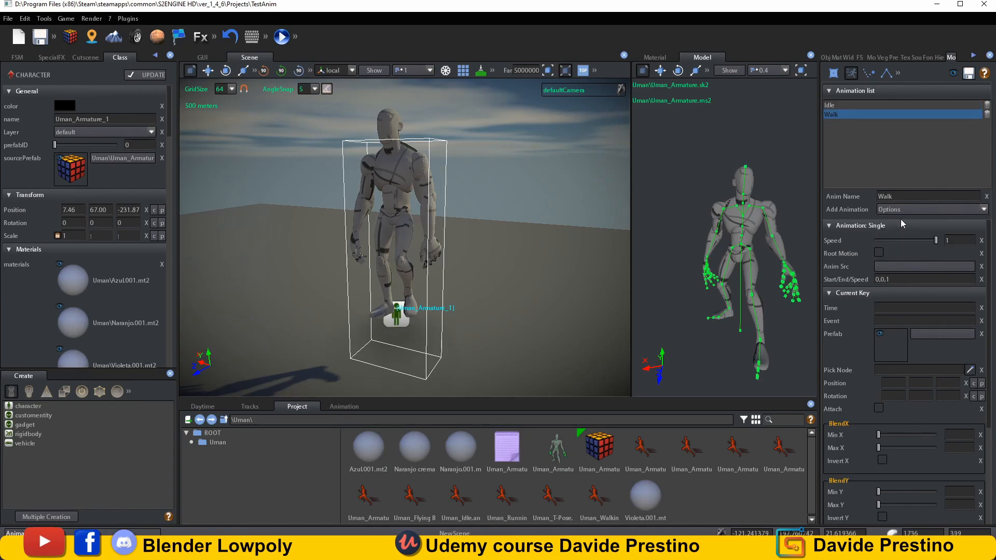
Assign Uman_Walking.an2 from the Uman folder as the source of the Walk animation and preview it
click(903, 266)
double_click(439, 164)
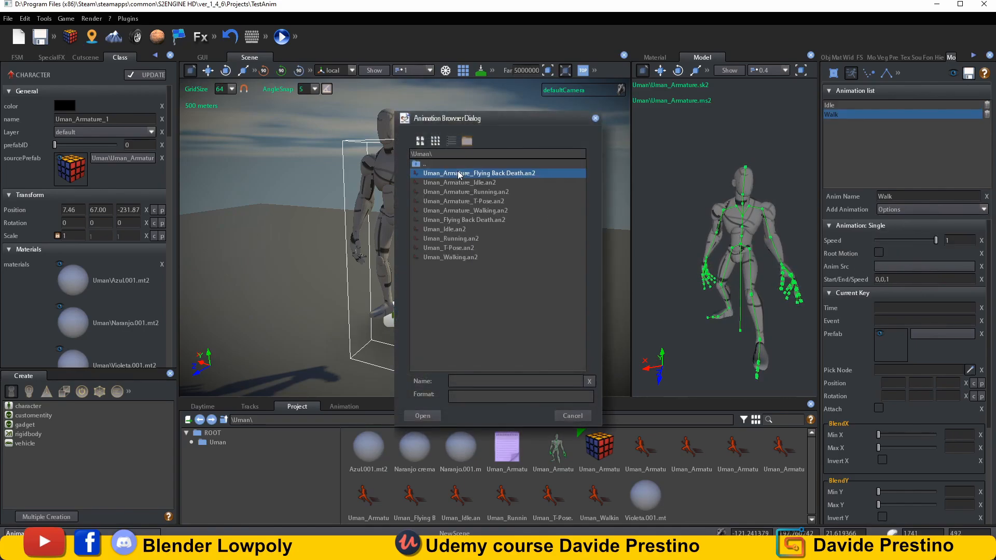
click(457, 257)
click(438, 416)
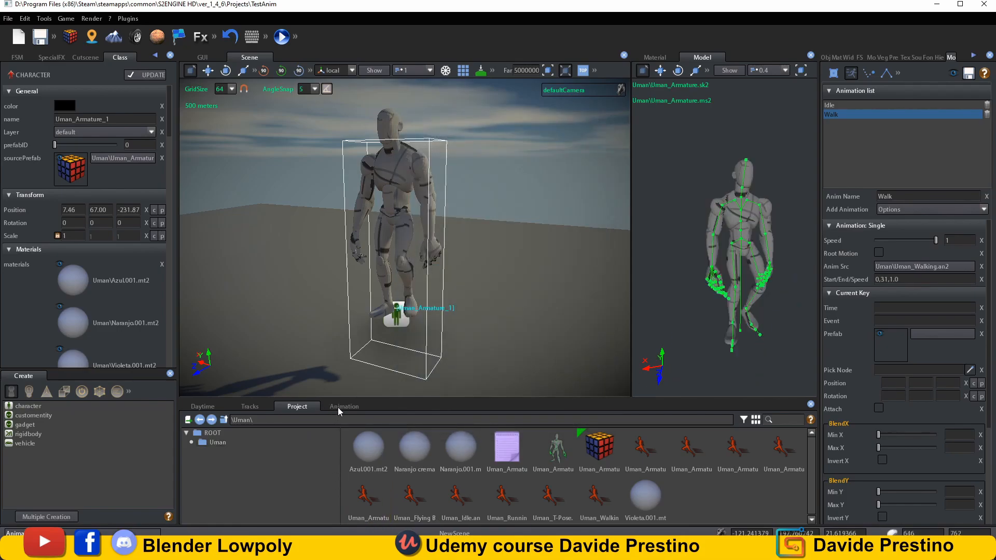
click(343, 407)
click(294, 421)
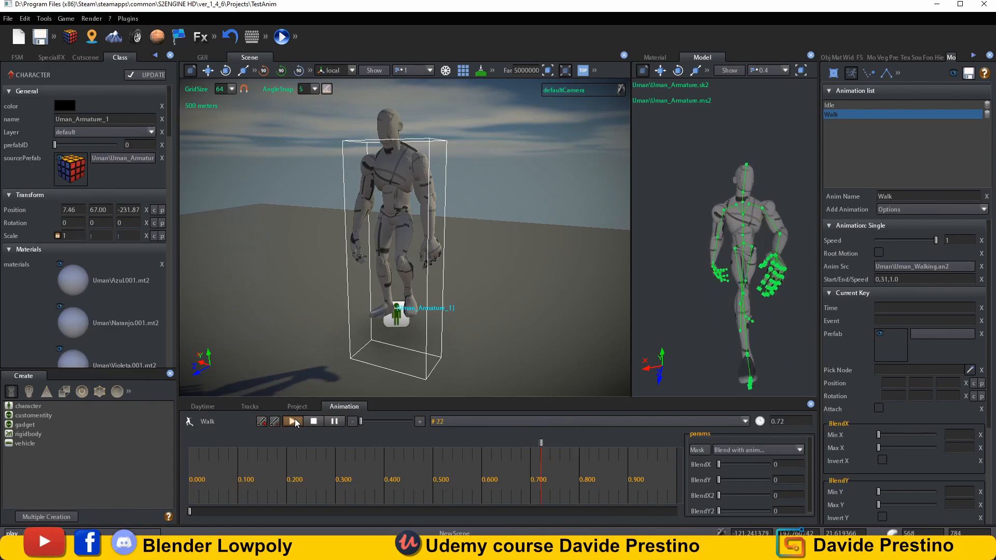
Add a Single animation named Run to the model's animation list
click(907, 194)
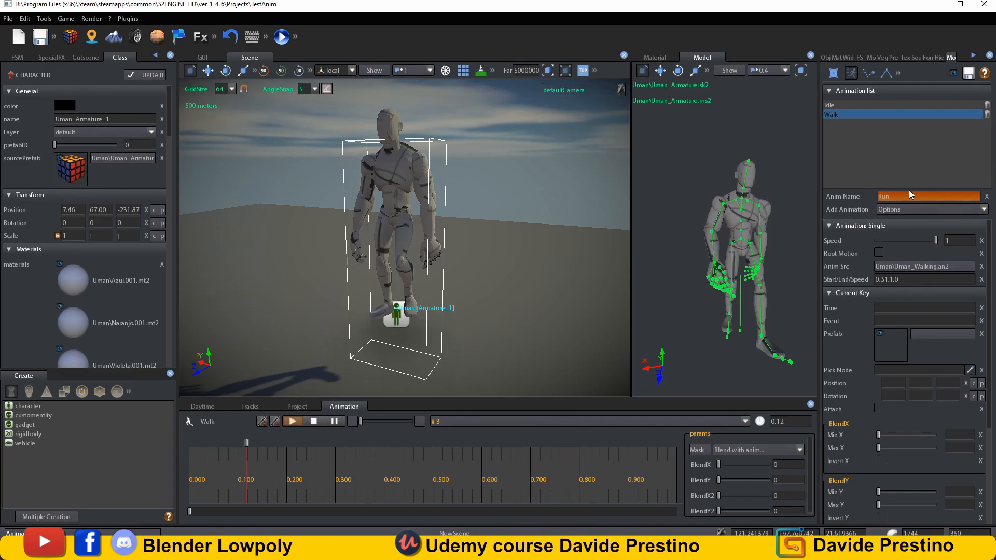
click(916, 211)
click(984, 210)
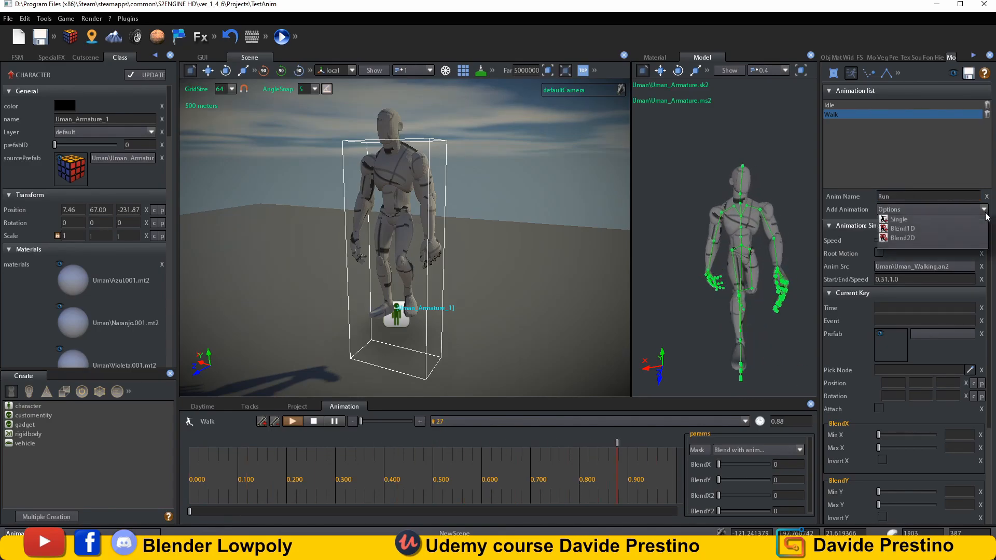
click(899, 219)
Assign Uman_Running.an2 from the Uman folder as the source of the Run animation and play it
click(951, 267)
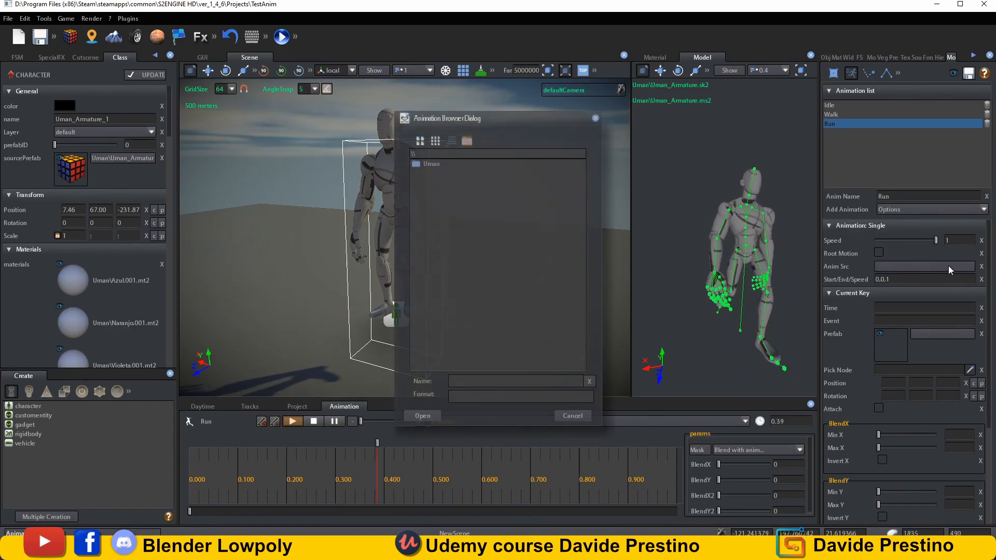
double_click(449, 164)
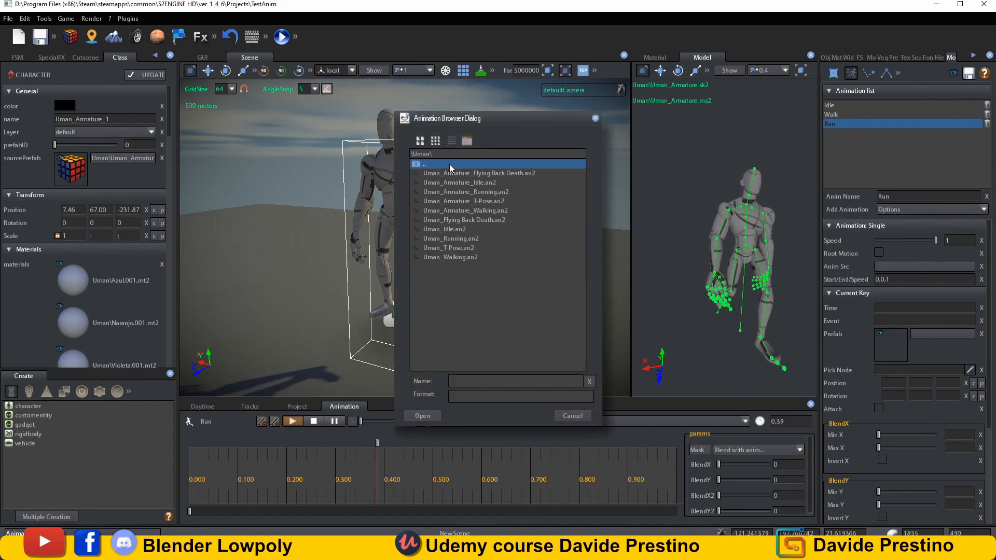
click(456, 239)
click(422, 415)
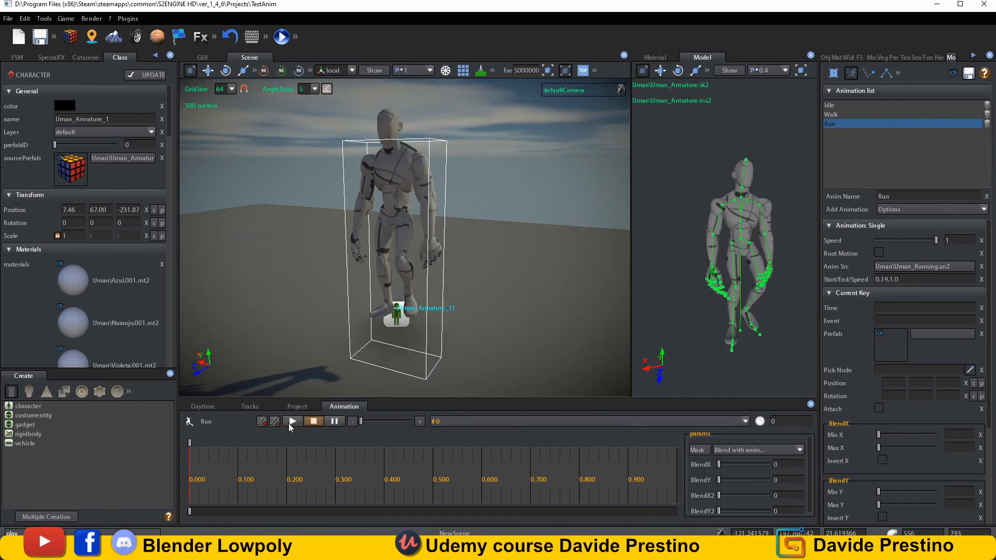
click(291, 422)
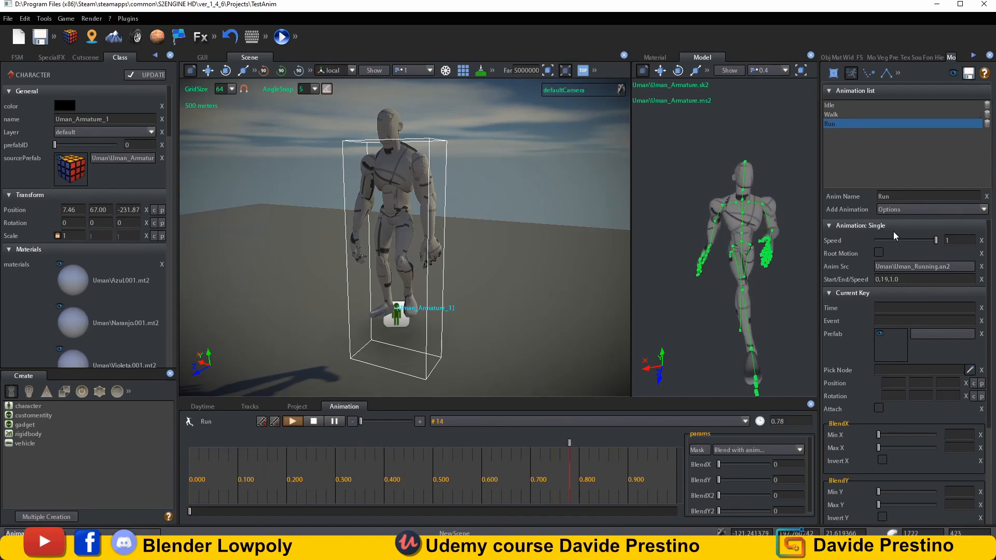
Add a Single animation named Death to the model's animation list
click(909, 195)
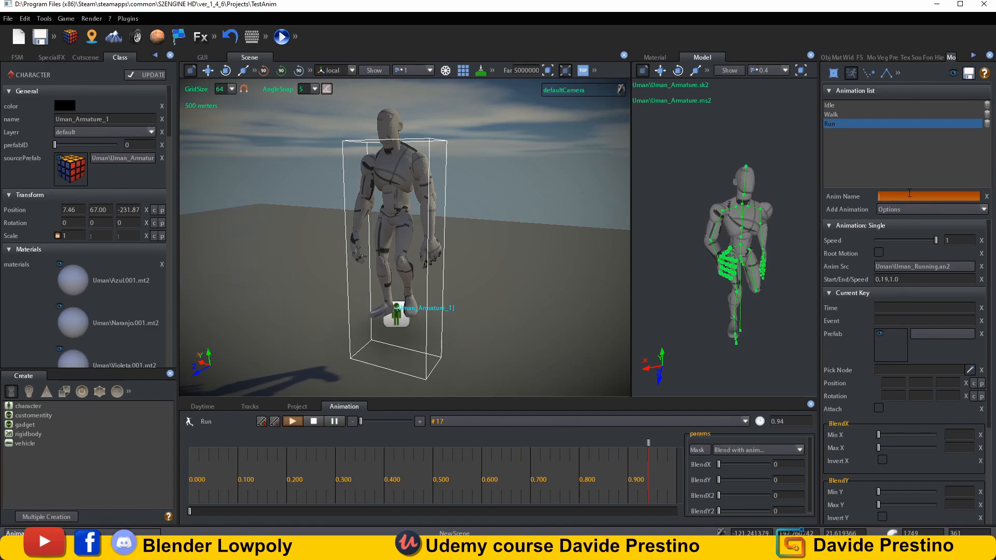
text(Death)
click(917, 210)
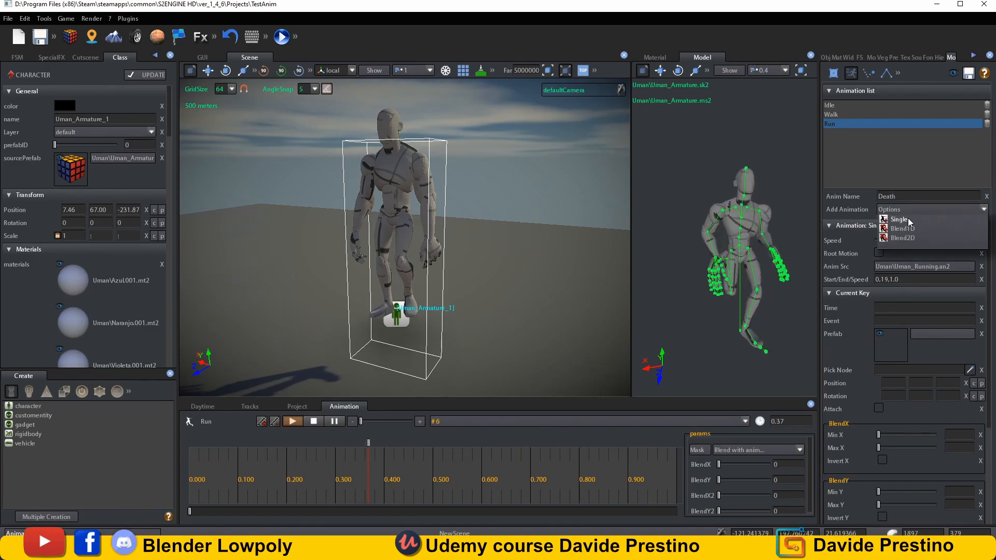
click(908, 218)
Assign Uman_Flying Back Death.an2 from the Uman folder as the source of the Death animation
click(947, 269)
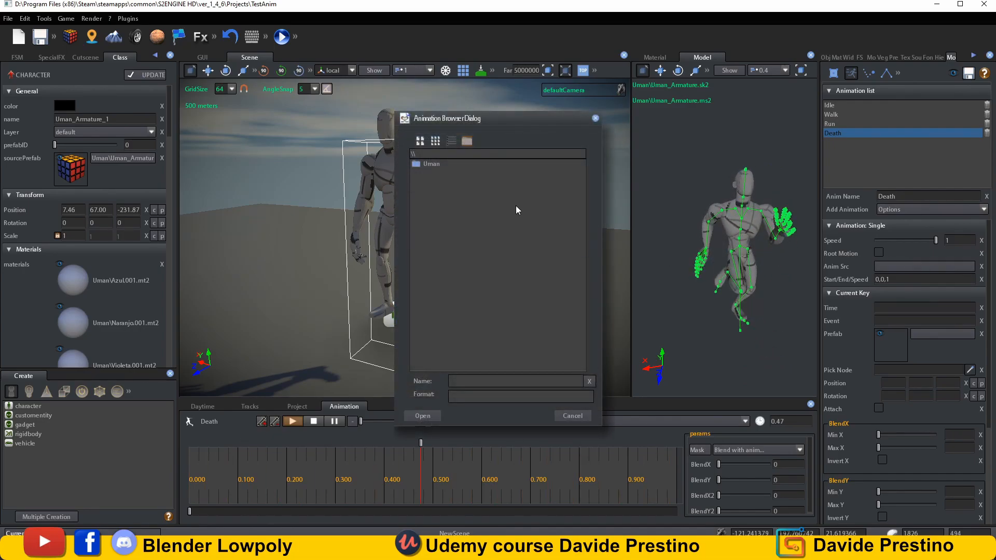
double_click(429, 164)
click(449, 249)
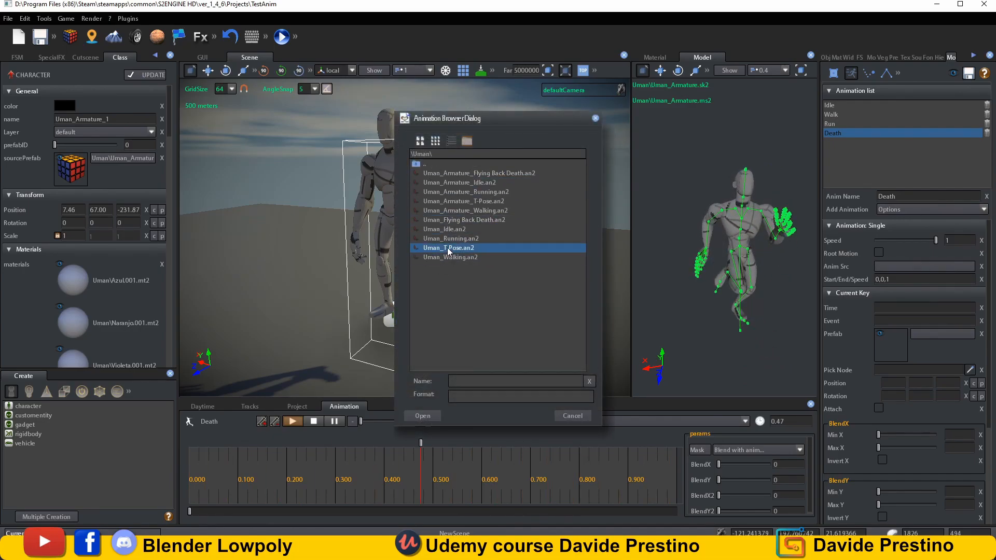
click(467, 220)
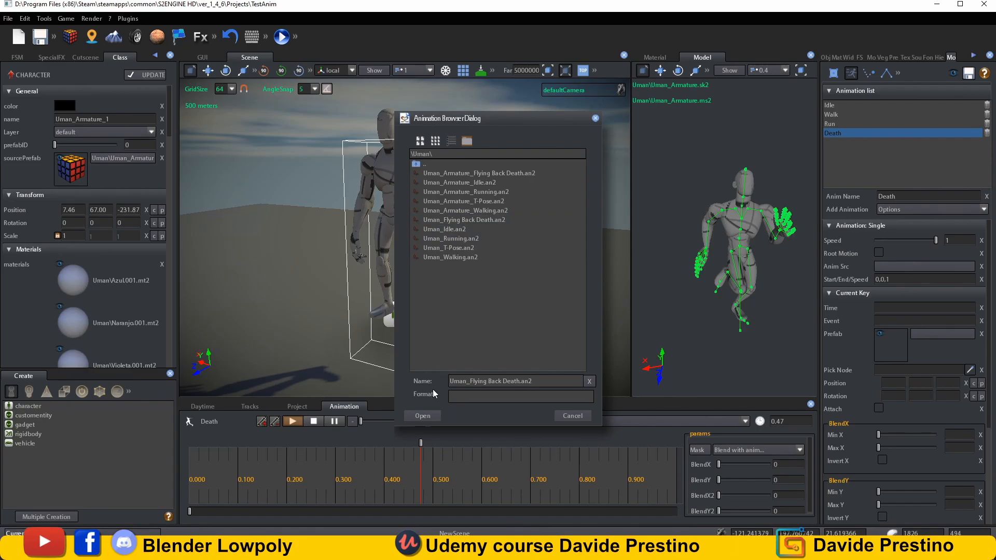
click(422, 416)
Preview the Death animation, set its speed to 0.34 and save the model
click(293, 420)
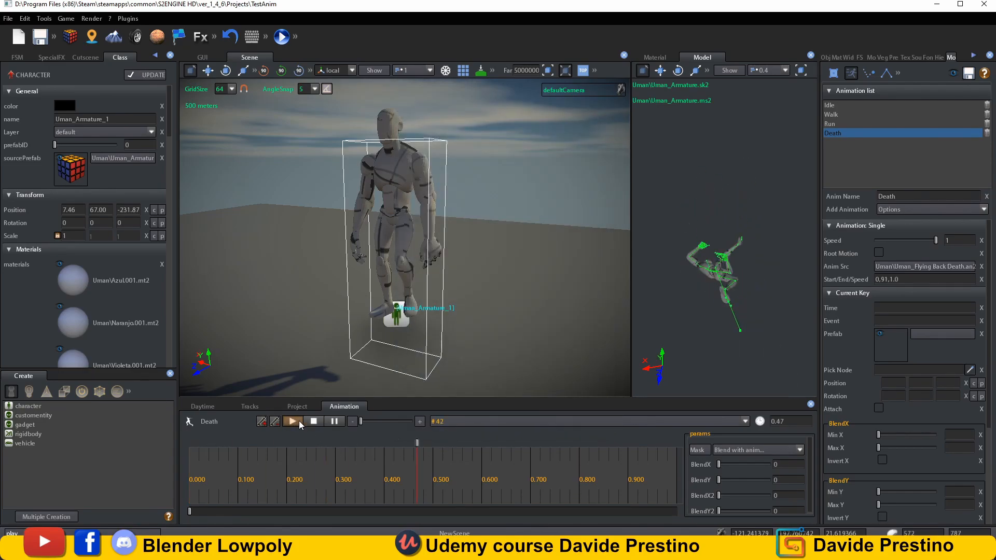
drag(936, 240, 895, 239)
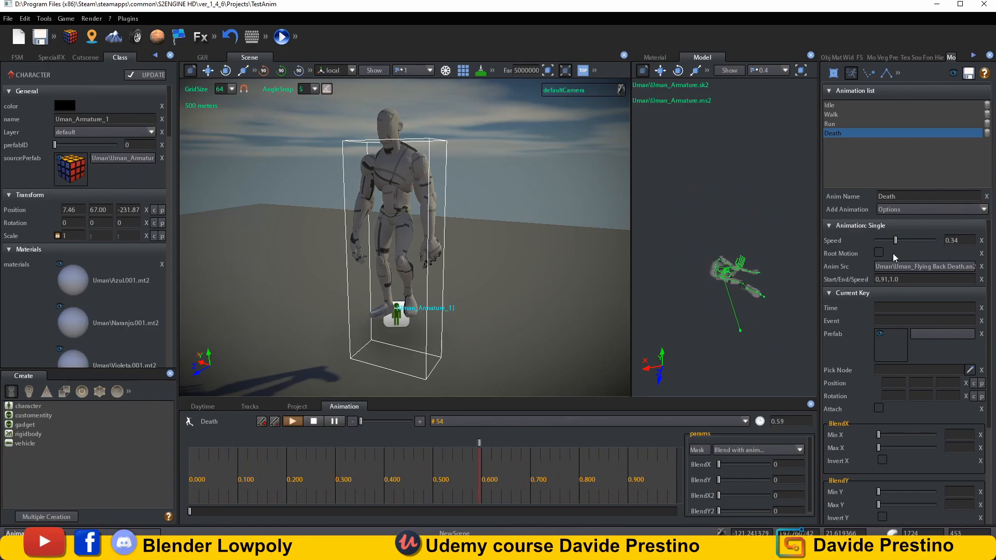
click(969, 75)
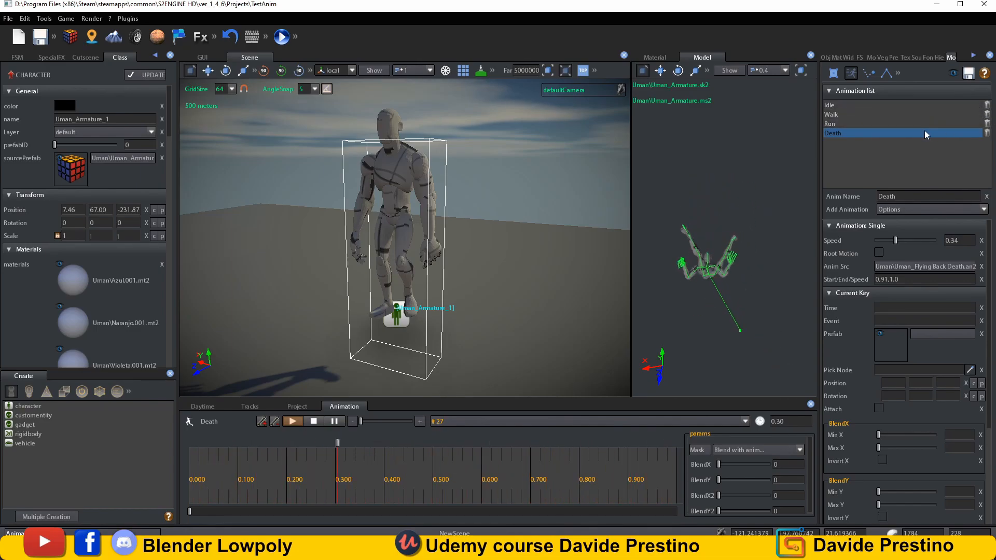
Add a Blend1D animation named Idle_Walk_Running to the model's animation list
click(921, 201)
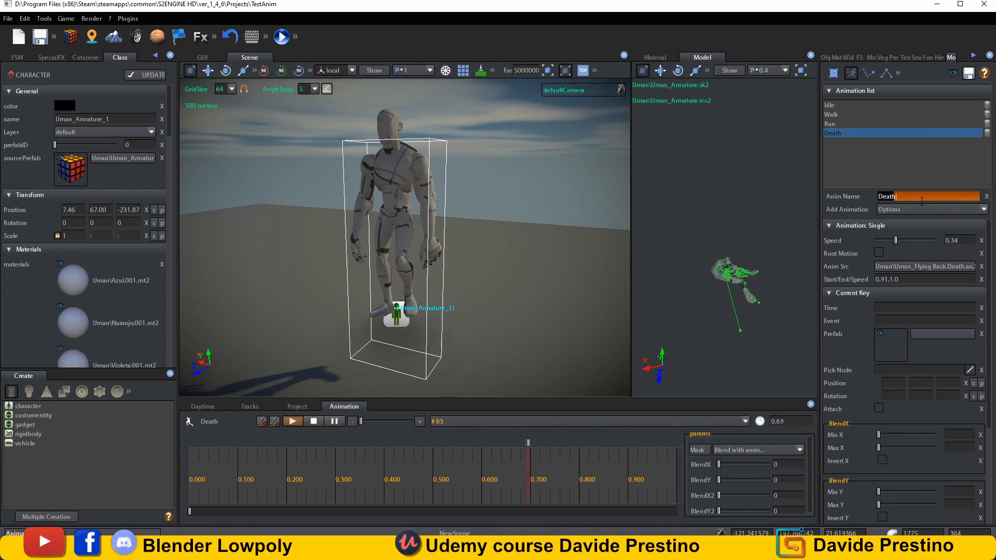
key(BackSpace)
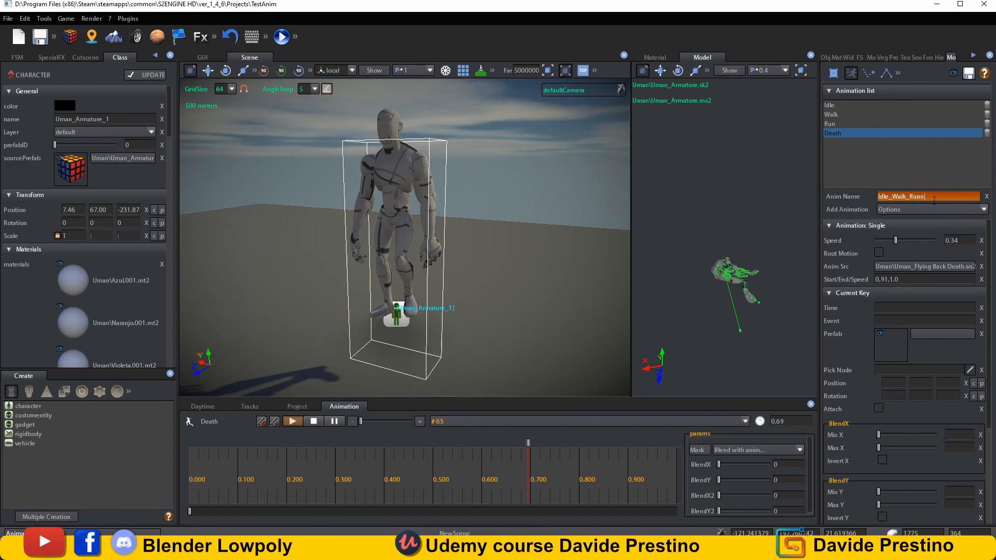
text(ing)
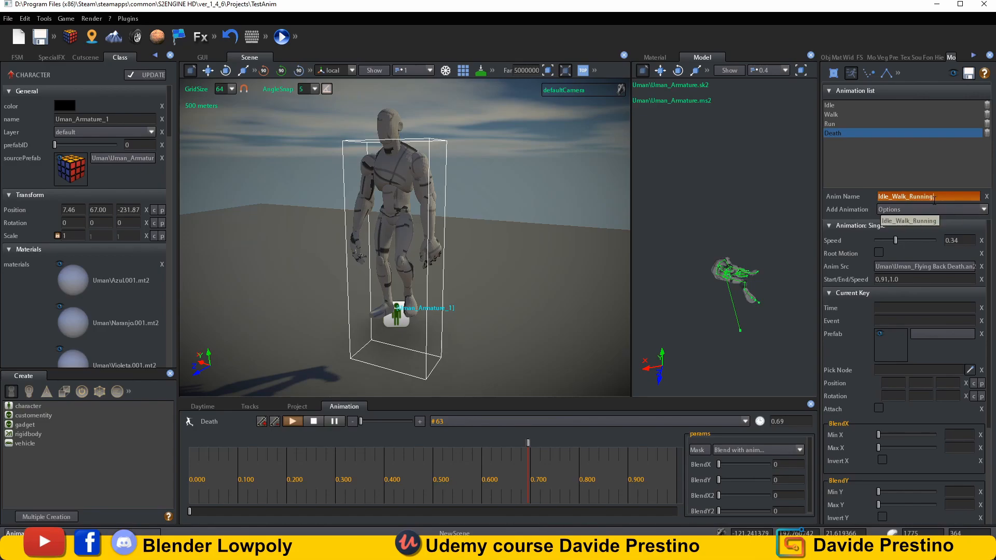
key(Return)
click(984, 209)
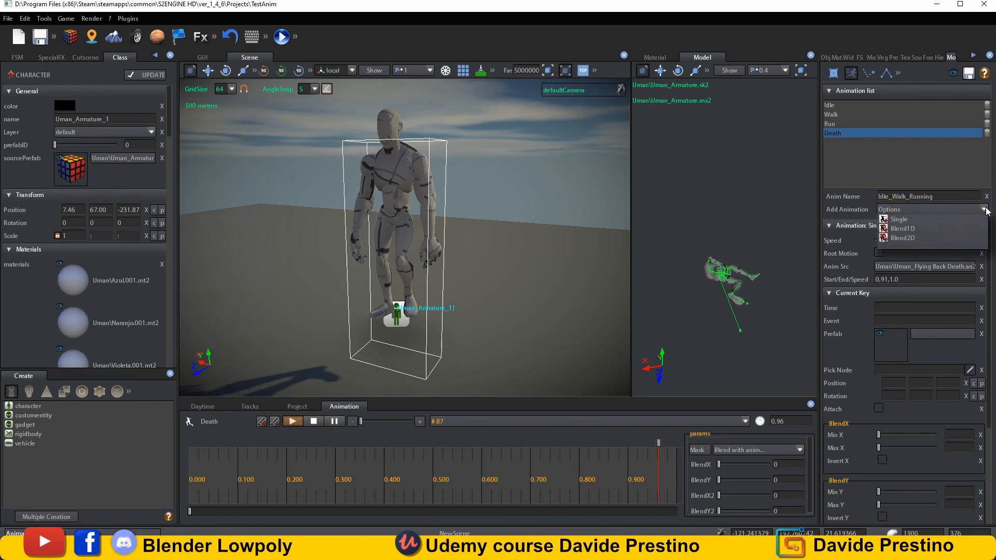
click(907, 229)
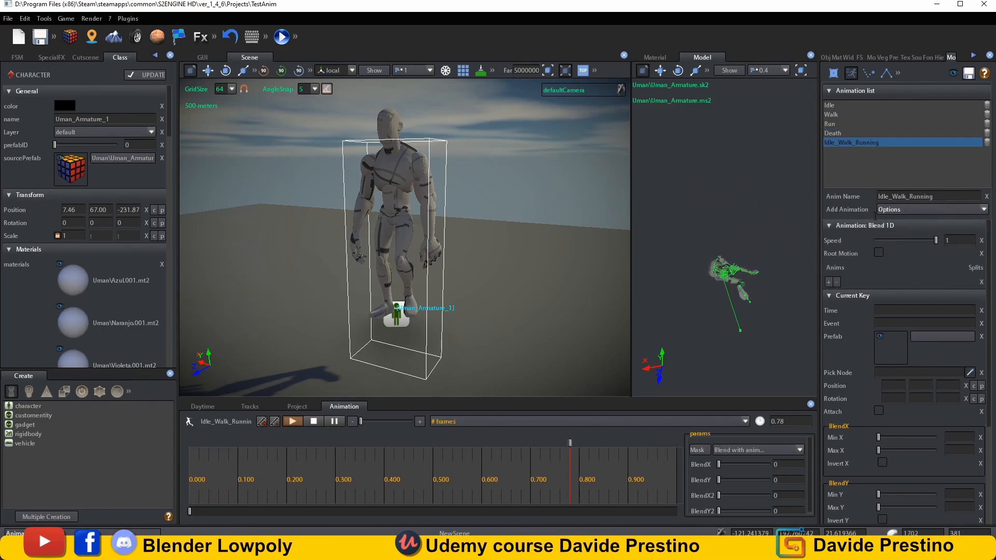
Add Uman_Idle.an2 as the first animation of the Idle_Walk_Running blend
click(829, 282)
click(856, 279)
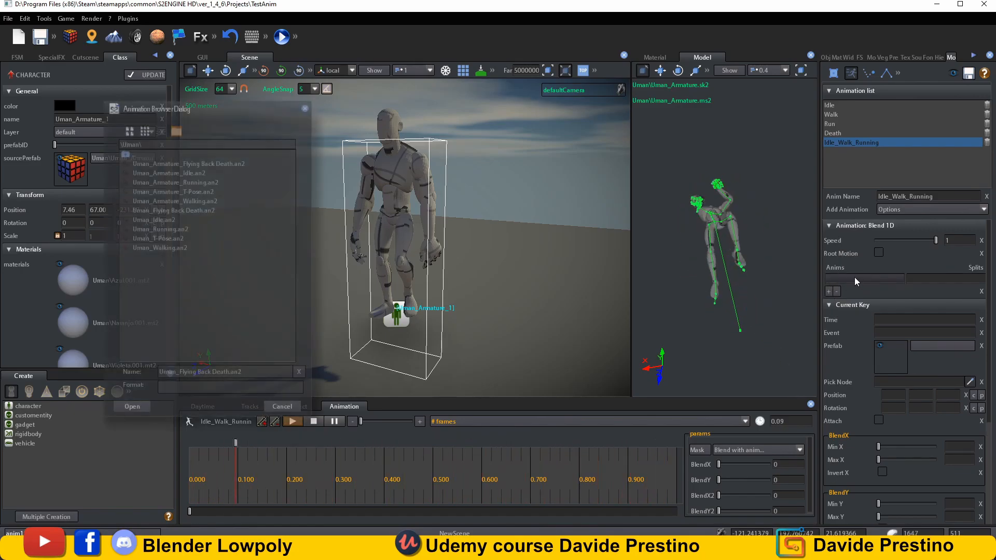
click(174, 220)
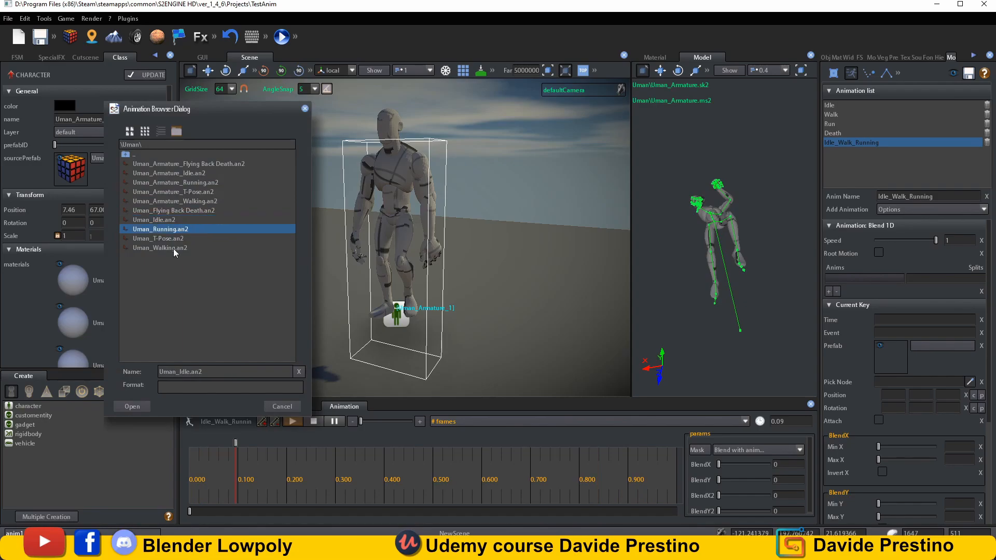
click(131, 407)
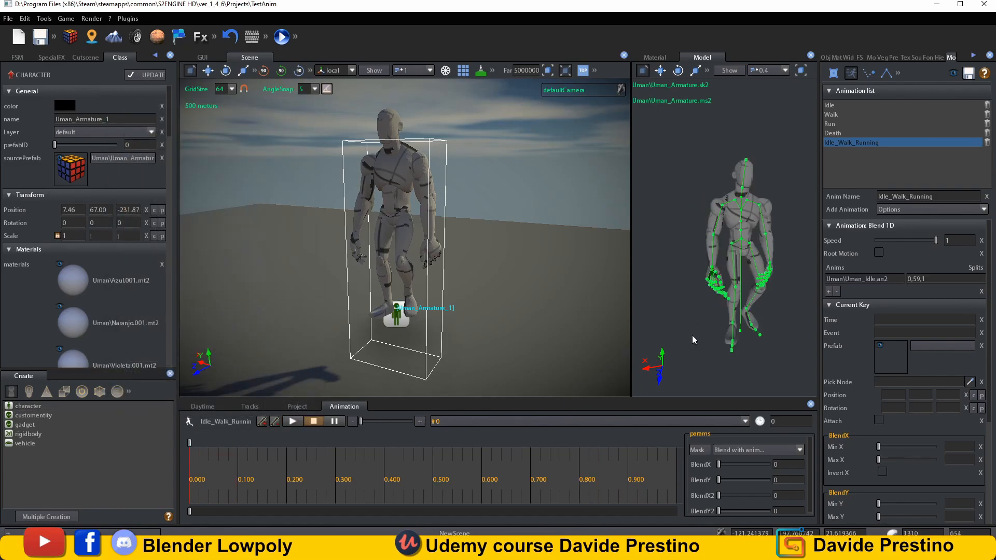
Add Uman_Walking.an2 as the second animation of the Idle_Walk_Running blend
click(829, 291)
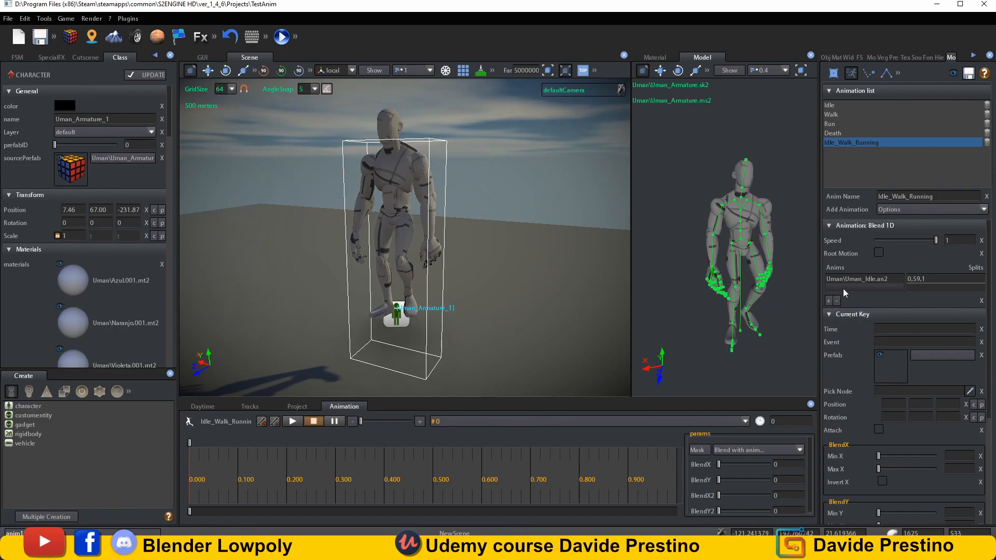
click(843, 289)
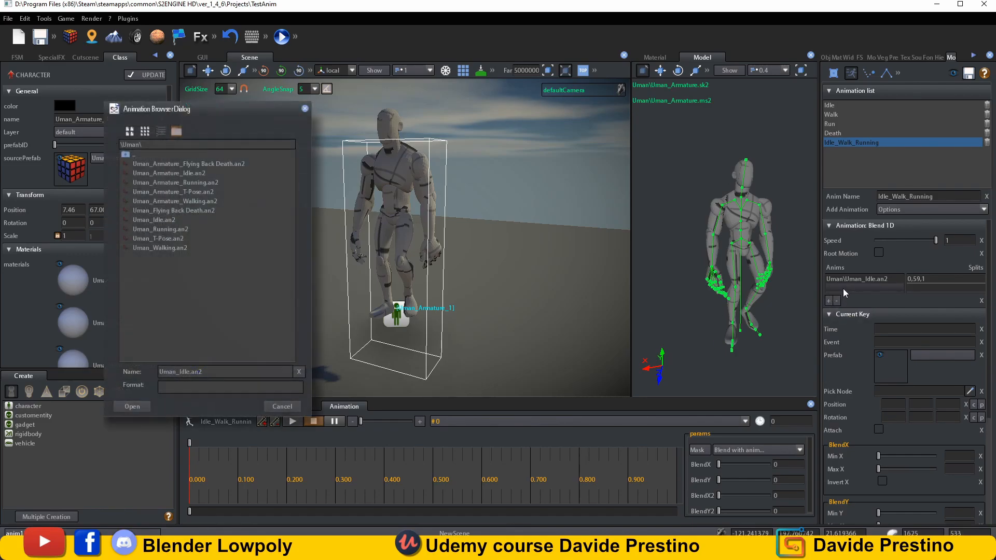
click(171, 248)
click(132, 407)
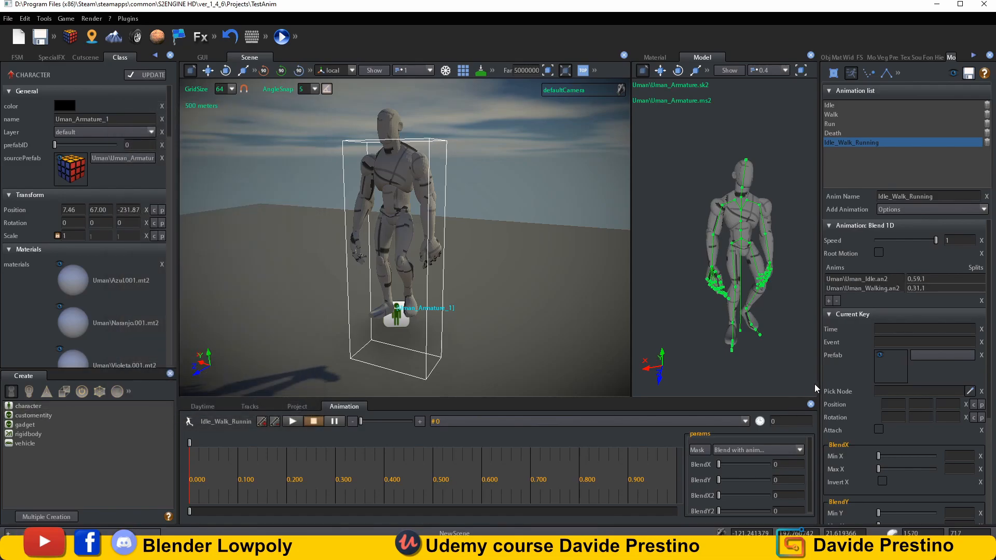
Add Uman_Running.an2 as the third animation of the Idle_Walk_Running blend
click(828, 300)
click(836, 297)
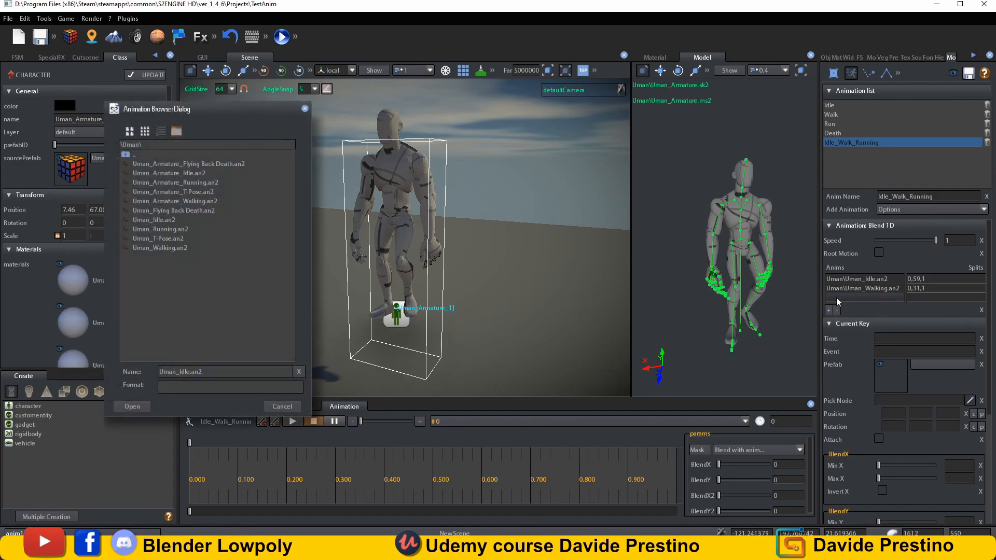
click(153, 229)
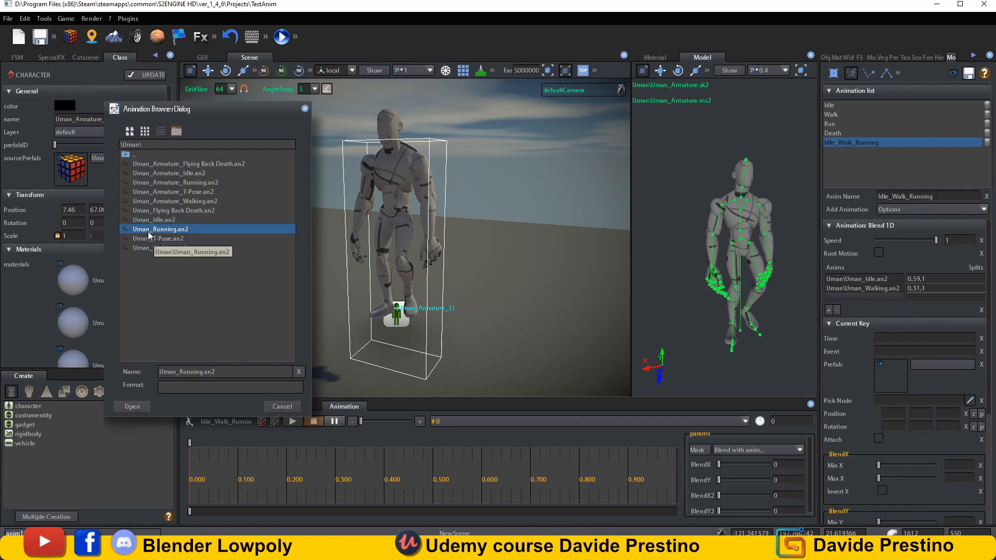
click(132, 406)
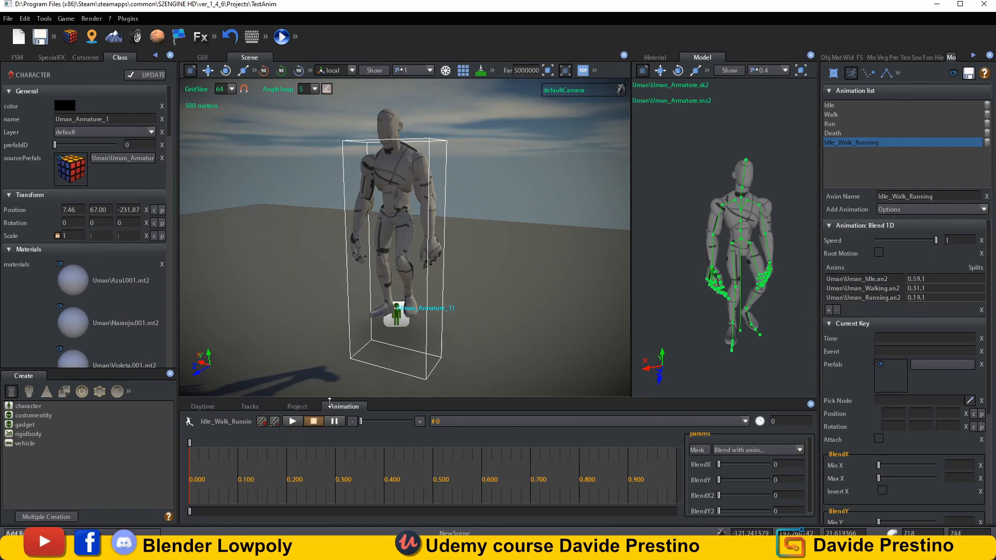
Play the Idle_Walk_Running blend with its speed set to 0.5 and raise the BlendX preview parameter to 1
click(293, 421)
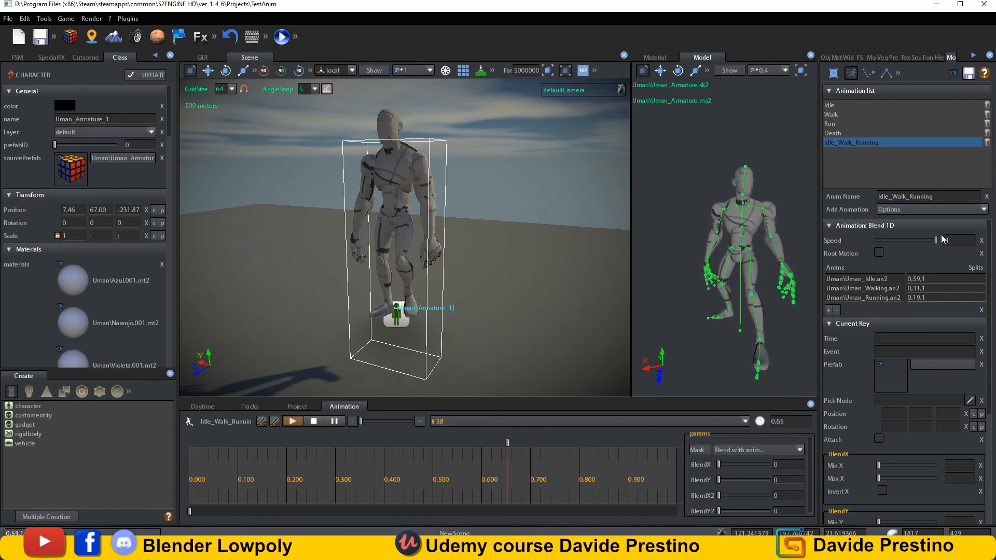
double_click(862, 278)
click(305, 109)
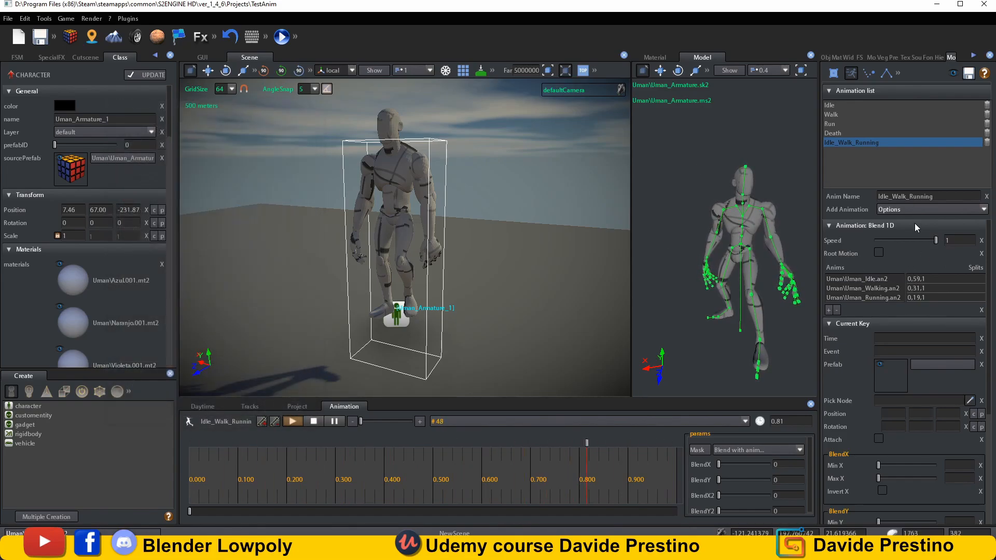
drag(936, 241, 907, 243)
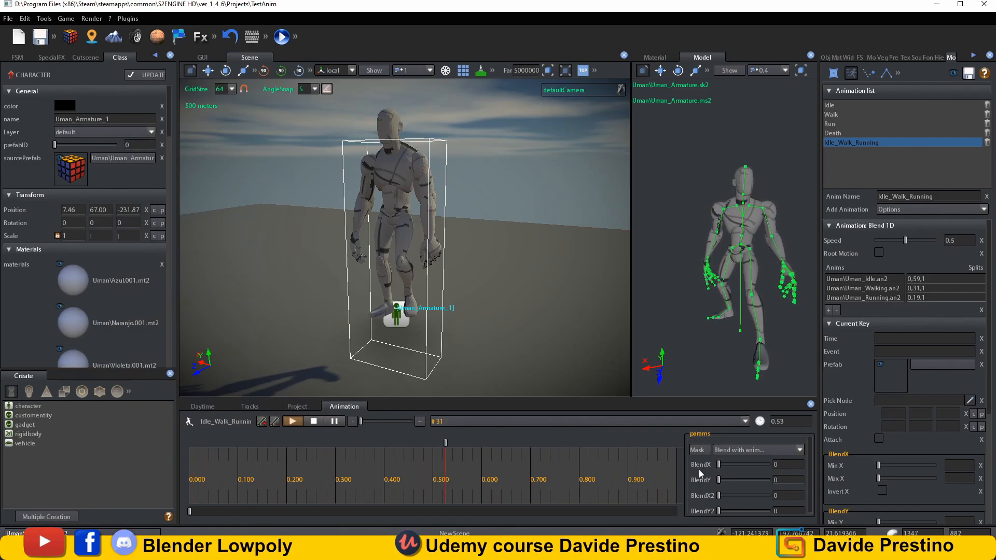
drag(721, 465, 789, 472)
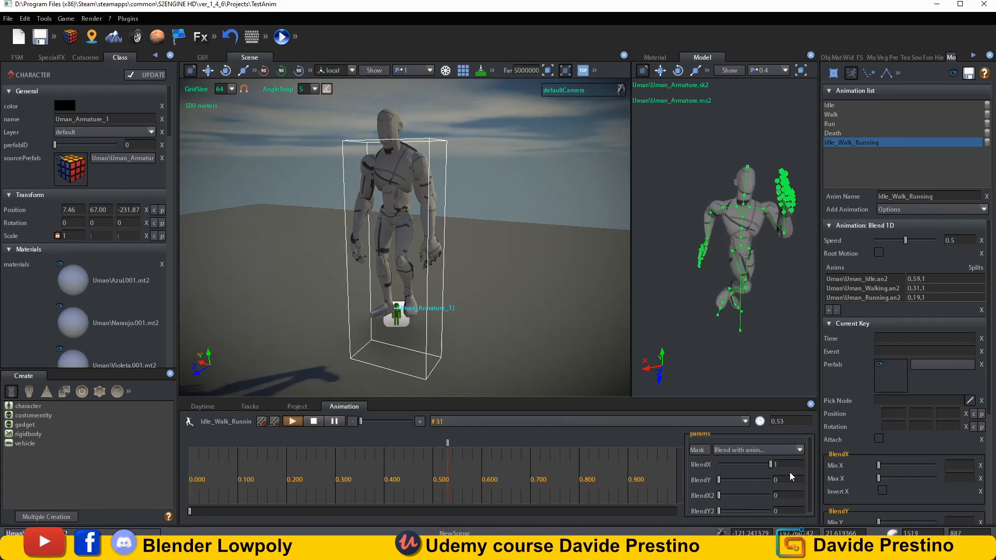
Set the Idle_Walk_Running blend speed to 0.90, return the BlendX preview parameter to 0 and stop the playback
drag(908, 238, 931, 246)
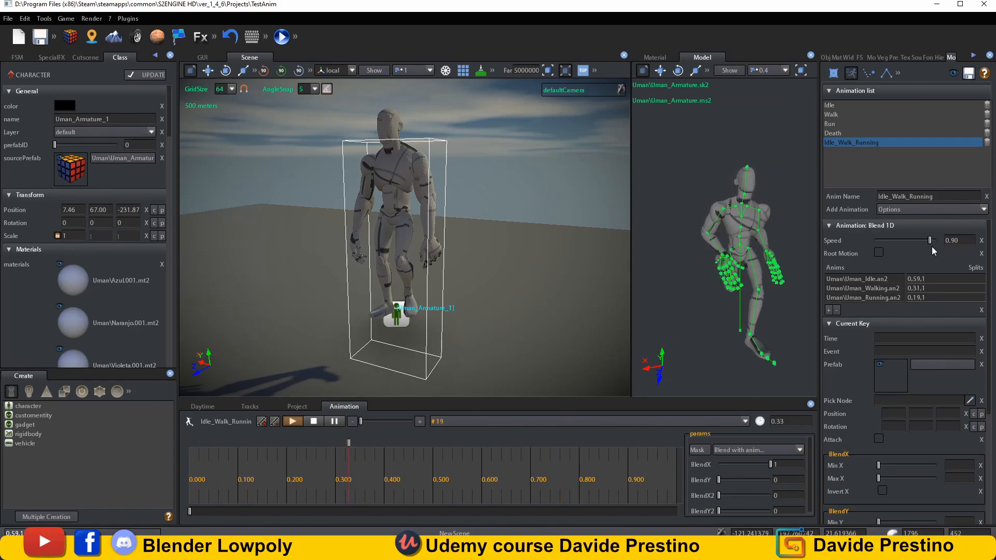
drag(772, 469, 680, 447)
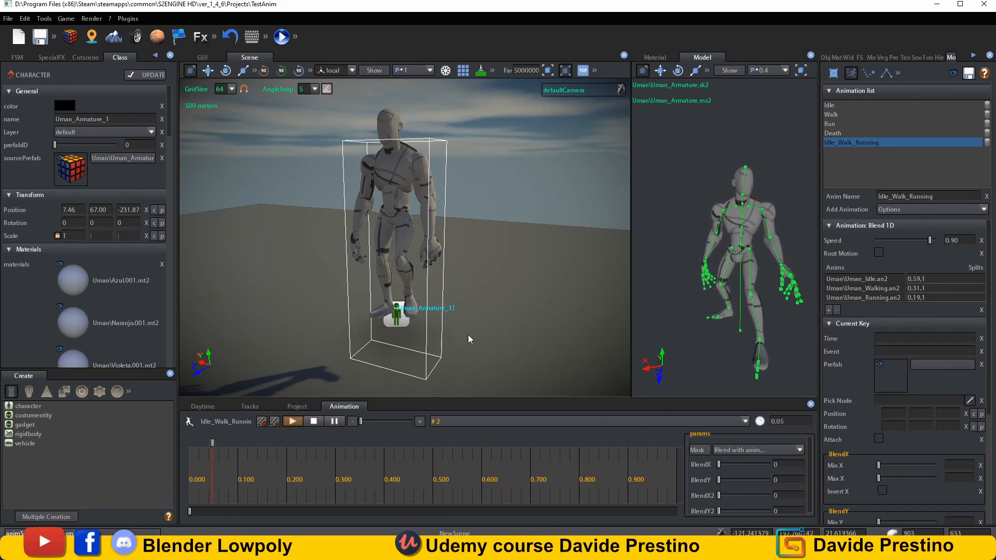
click(393, 191)
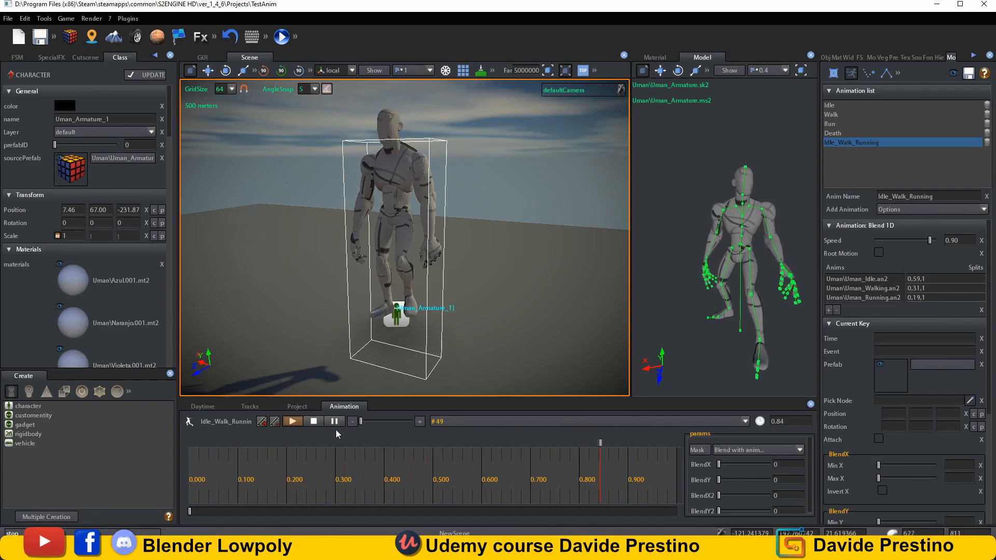
click(313, 421)
Enlarge the project asset browser and inspect the Uman_Armature prefab, framing the whole character in the prefab view
drag(300, 402, 300, 410)
click(297, 414)
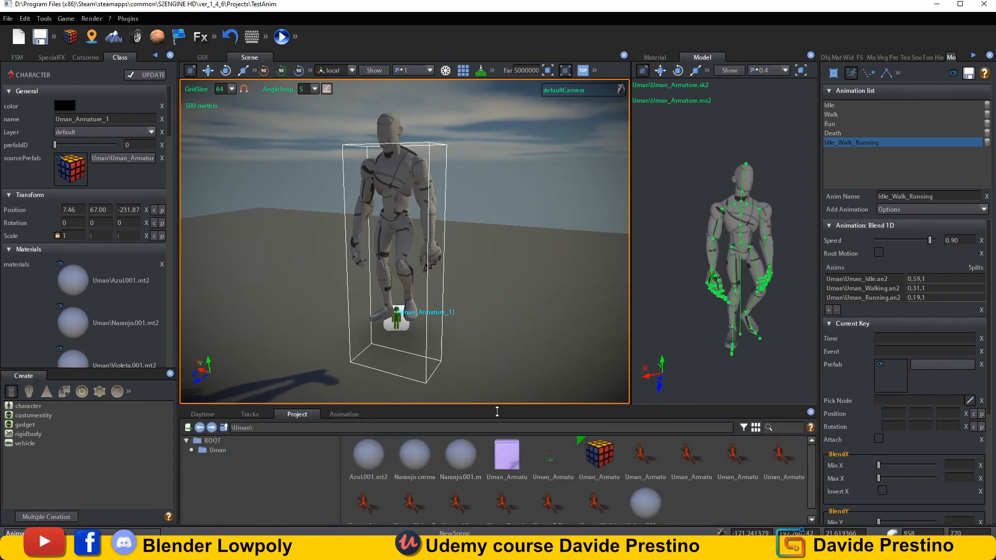
drag(497, 412, 497, 368)
click(598, 435)
right_click(595, 409)
mouse_move(617, 431)
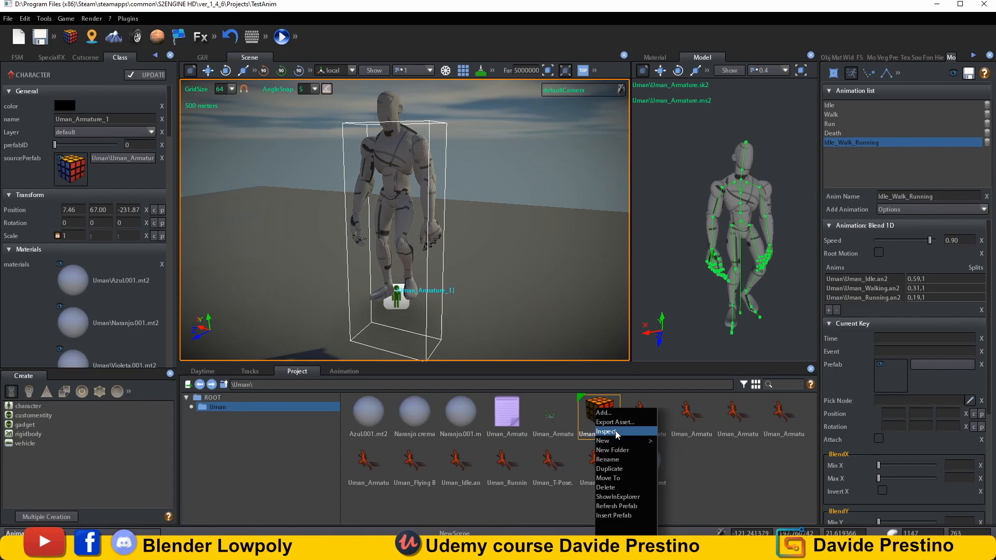
click(619, 432)
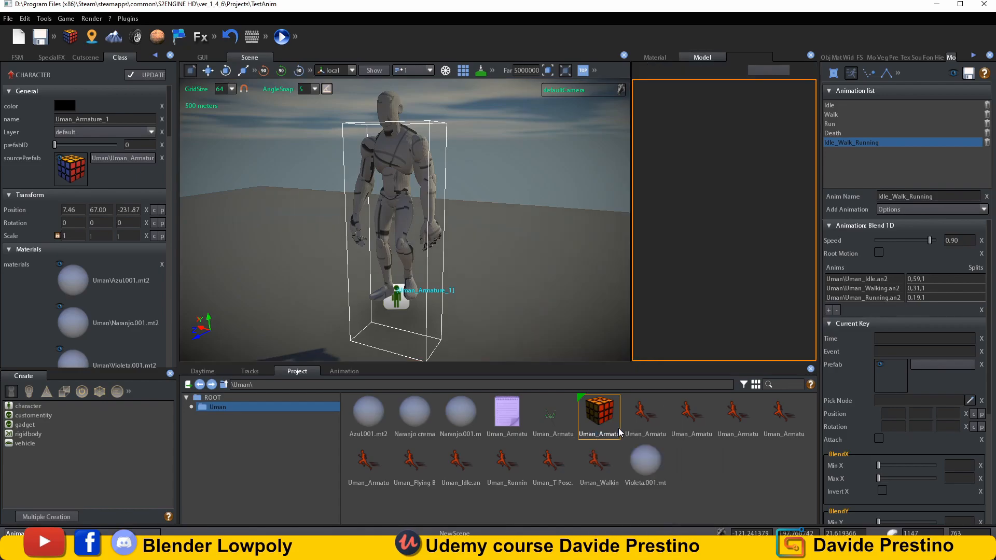
scroll(690, 283, up, 5)
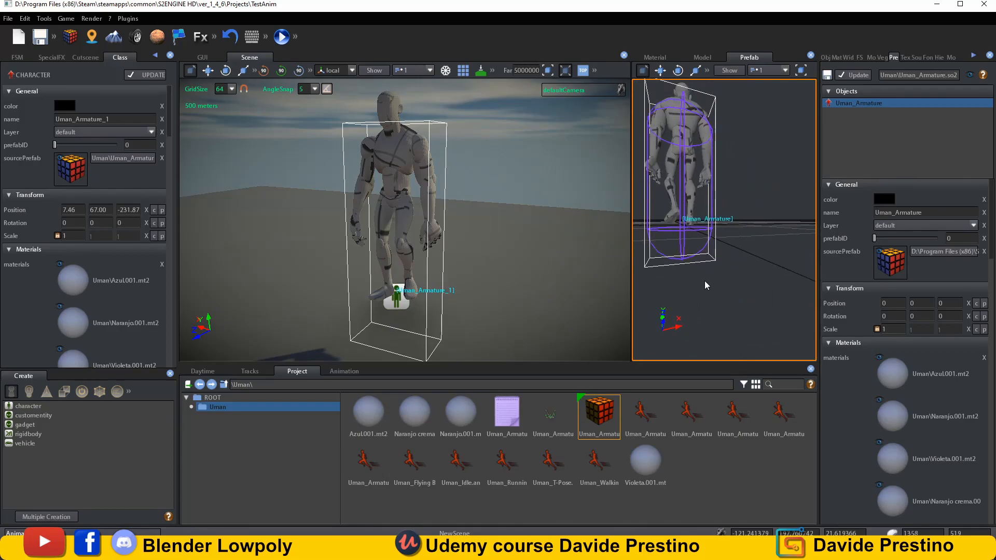
middle_drag(705, 282, 794, 276)
scroll(770, 284, up, 3)
scroll(770, 283, down, 5)
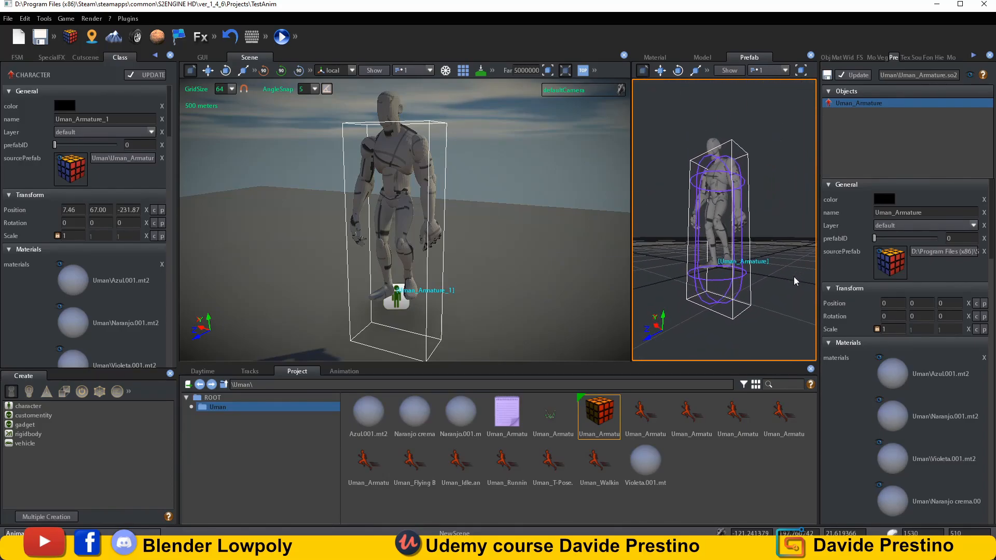
Collapse the prefab's materials, models and render properties and set the second physics offset value to 100
click(829, 343)
click(829, 357)
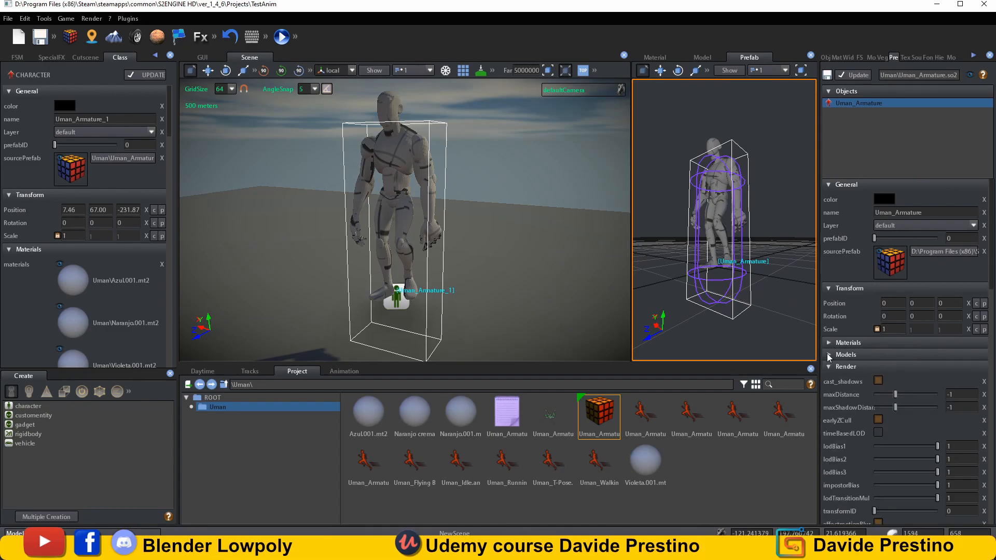
scroll(895, 400, down, 3)
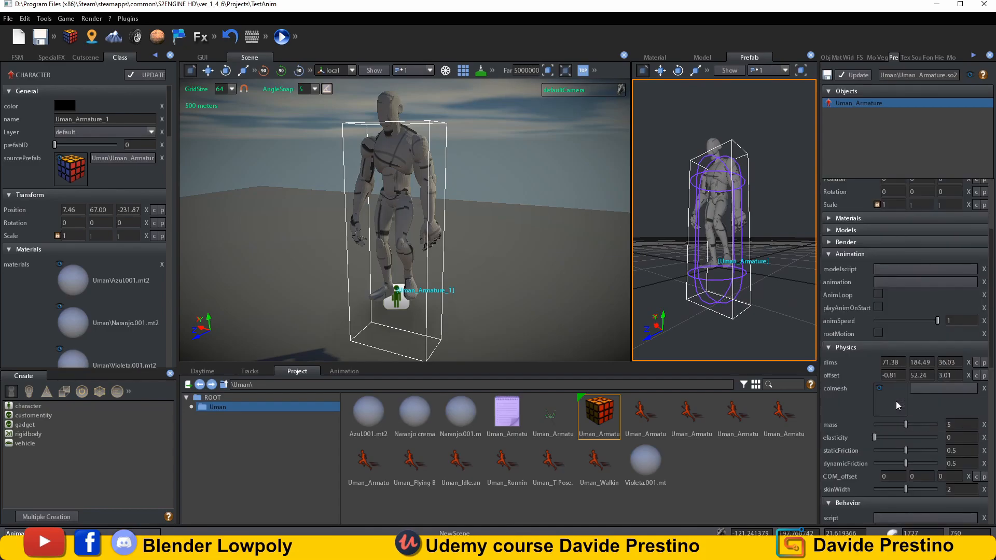
click(927, 379)
text(100)
key(Return)
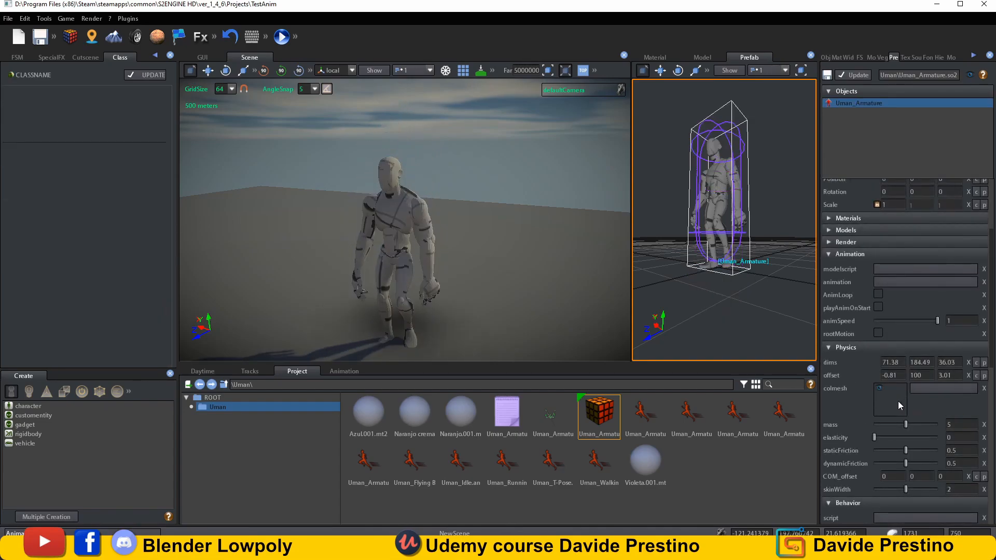
Set the prefab's second physics offset value to 95 and select the character in the scene
mouse_move(538, 319)
right_down()
mouse_move(531, 329)
mouse_move(532, 319)
mouse_move(551, 321)
mouse_move(525, 304)
mouse_move(532, 316)
right_up()
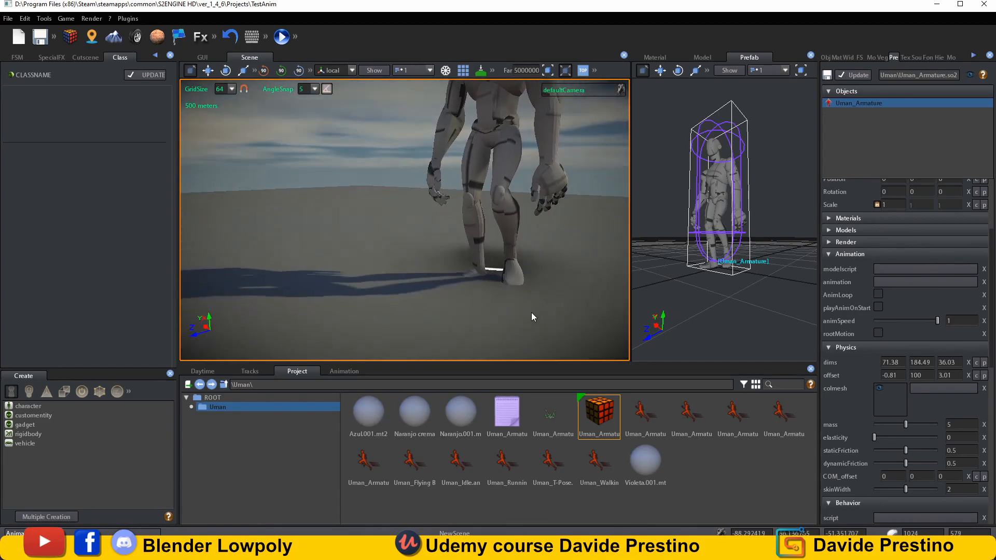
click(922, 377)
text(95)
key(Return)
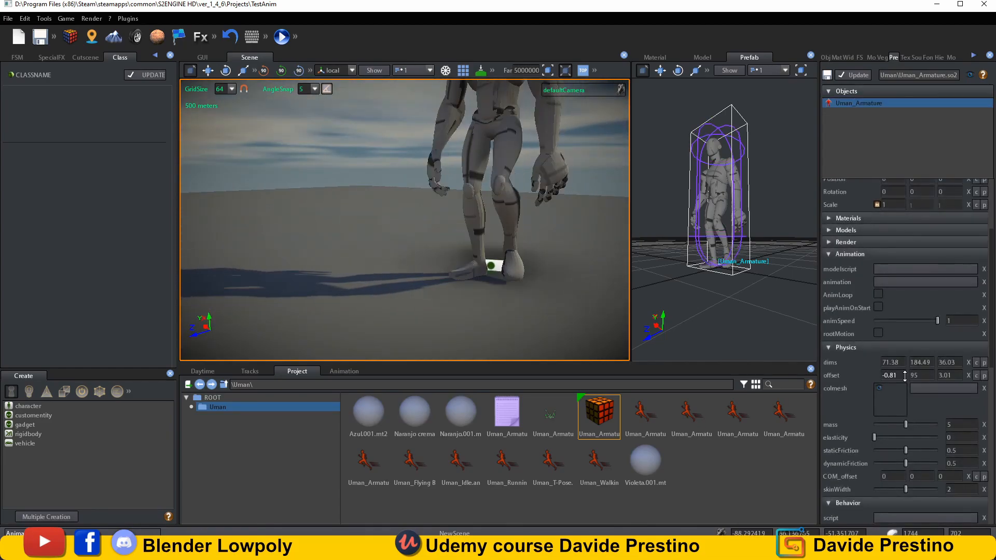
mouse_move(550, 336)
right_down()
mouse_move(528, 319)
mouse_move(473, 325)
mouse_move(535, 326)
right_up()
click(521, 196)
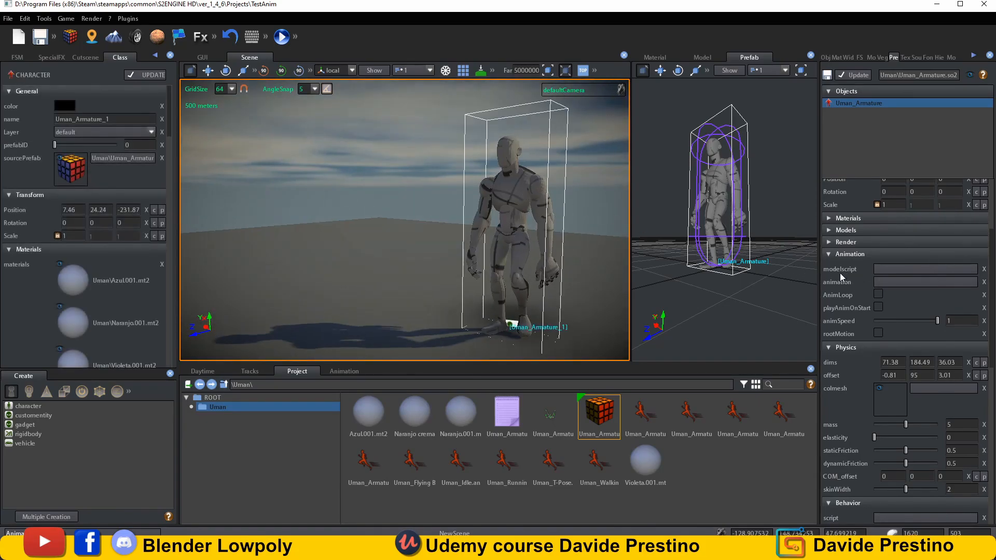
Inspect the Uman_Armature model asset and the animation definitions in its Uman_Armature.ms2 model script
click(894, 268)
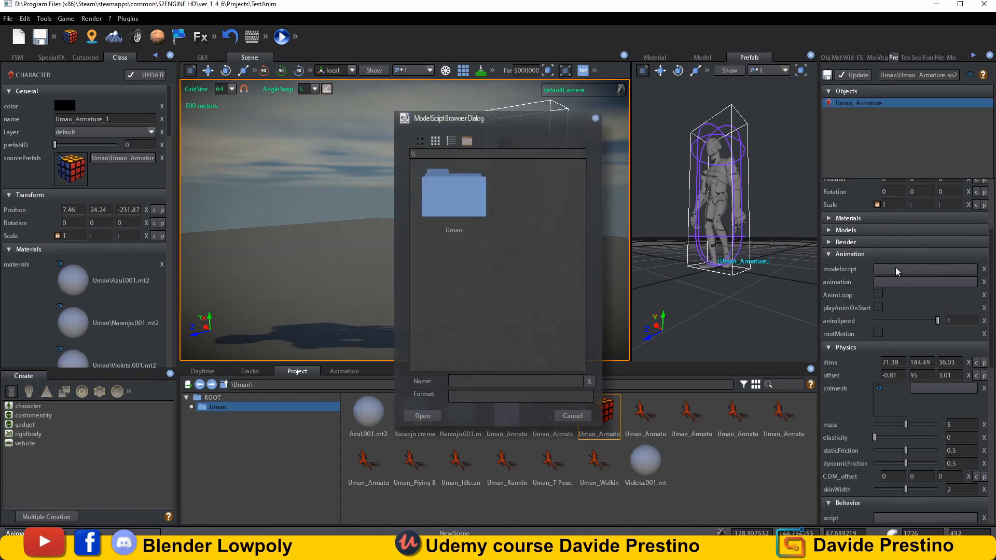
click(596, 118)
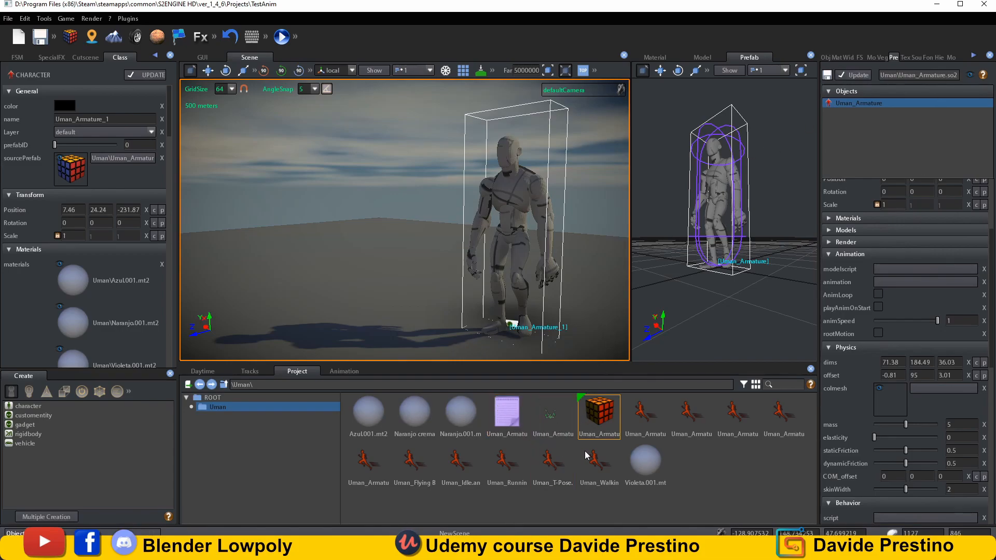
right_click(550, 419)
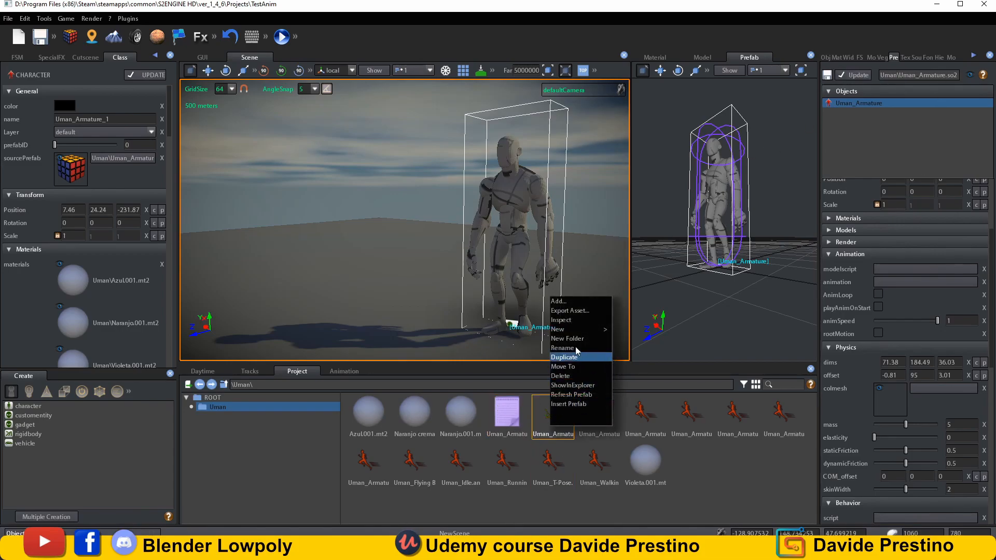
click(571, 319)
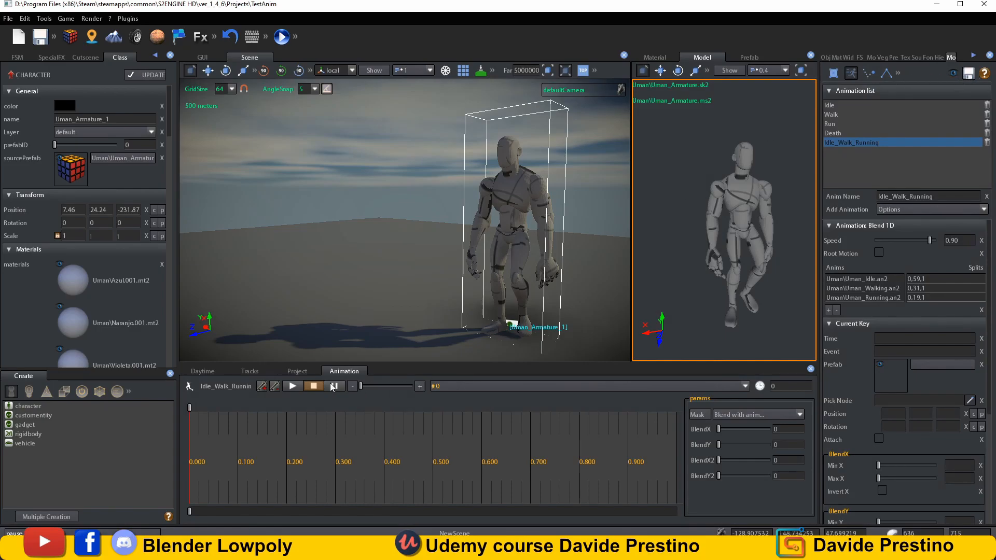
click(292, 372)
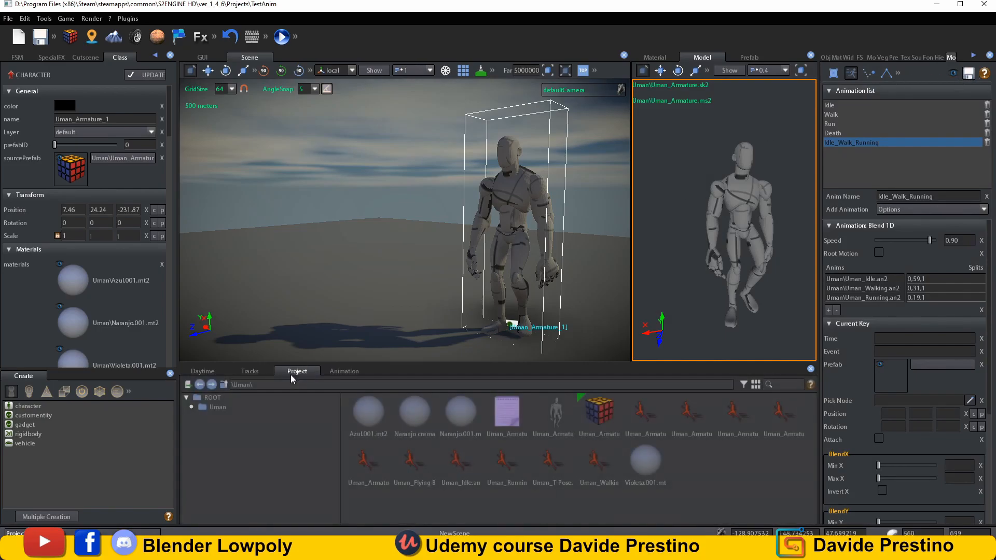
right_click(506, 410)
click(528, 430)
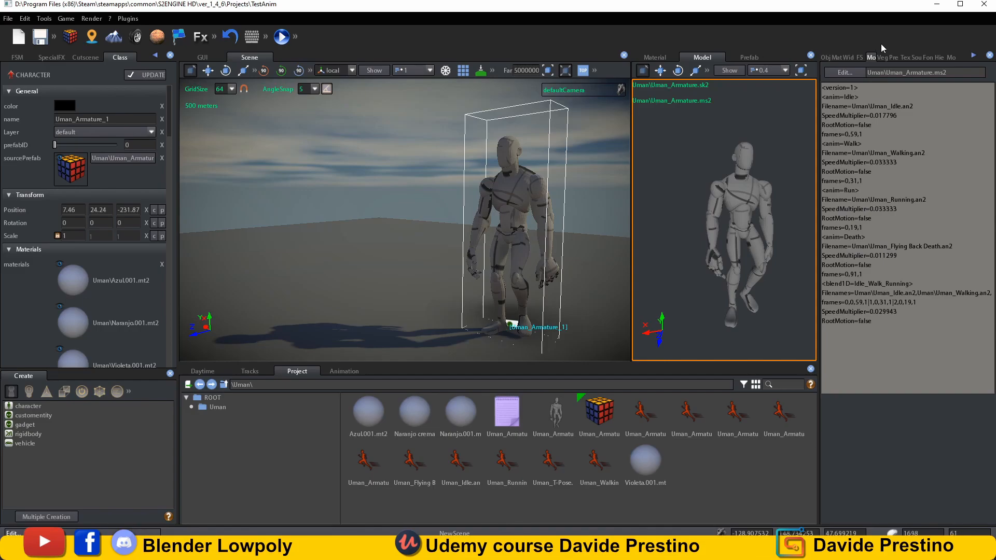
Reopen the Uman_Armature prefab for inspection and turn its view to the front of the character
click(951, 58)
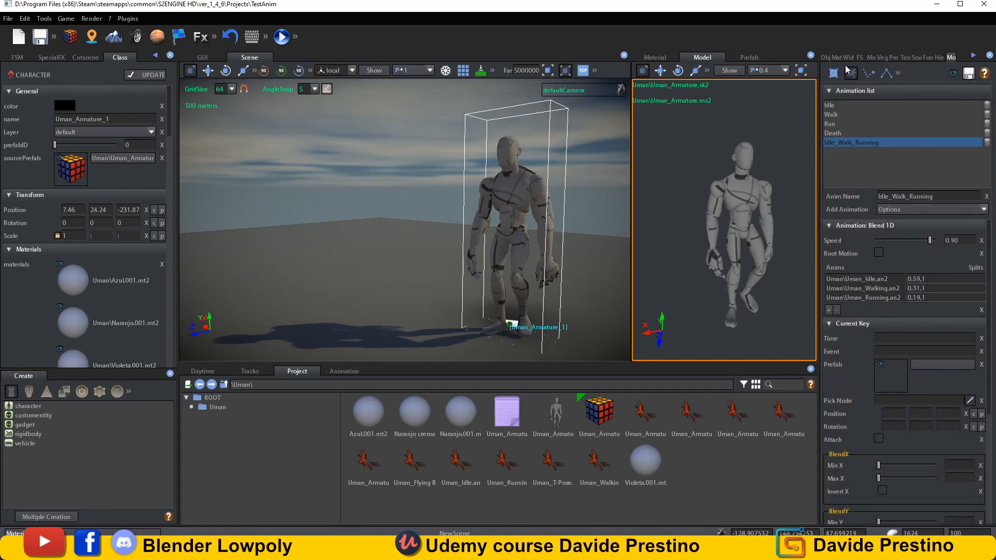
click(893, 58)
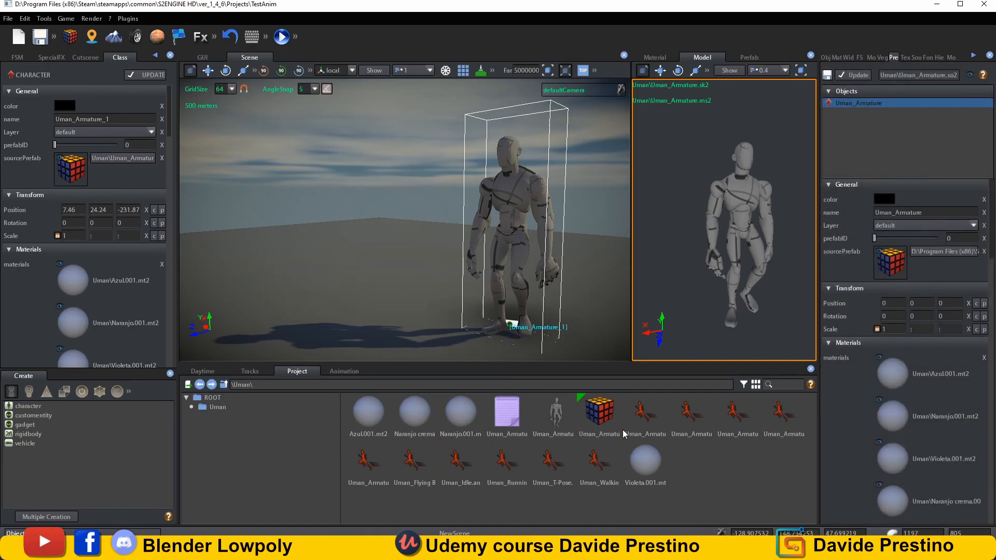
right_click(608, 420)
click(618, 318)
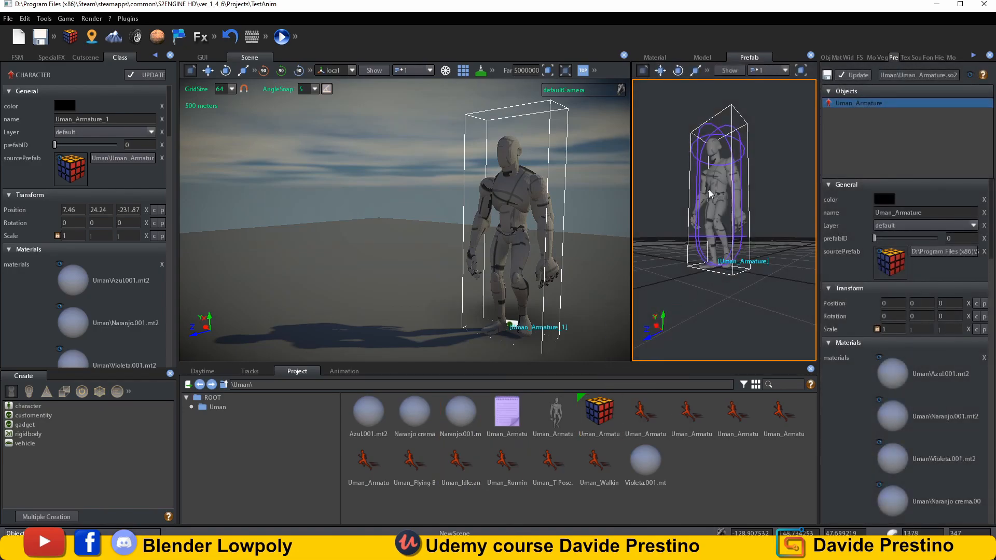
key(w)
key(a)
mouse_move(705, 228)
right_down()
mouse_move(713, 218)
mouse_move(698, 242)
mouse_move(709, 240)
right_up()
key(s)
key(d)
key(a)
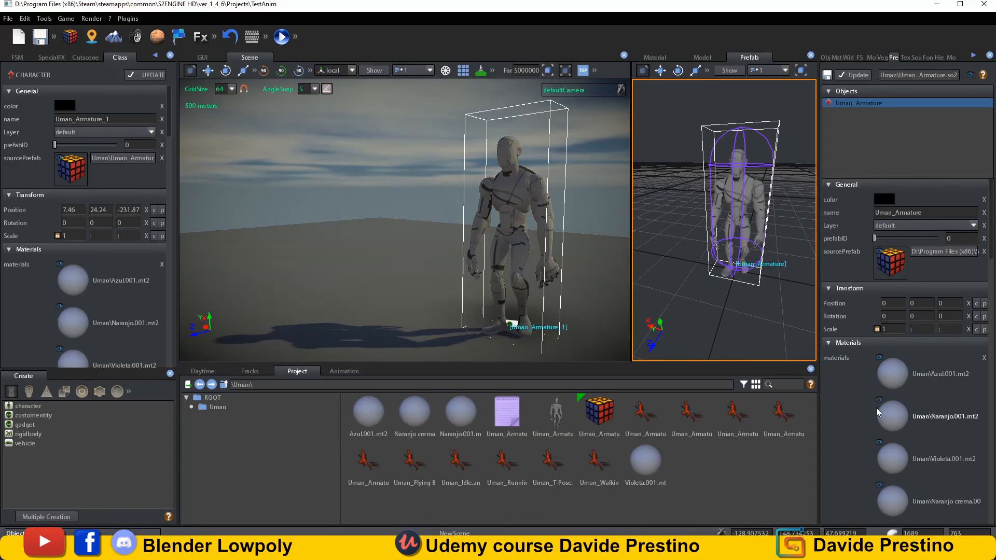
Assign Uman_Armature.ms2 as the model script in the prefab's animation properties
click(829, 343)
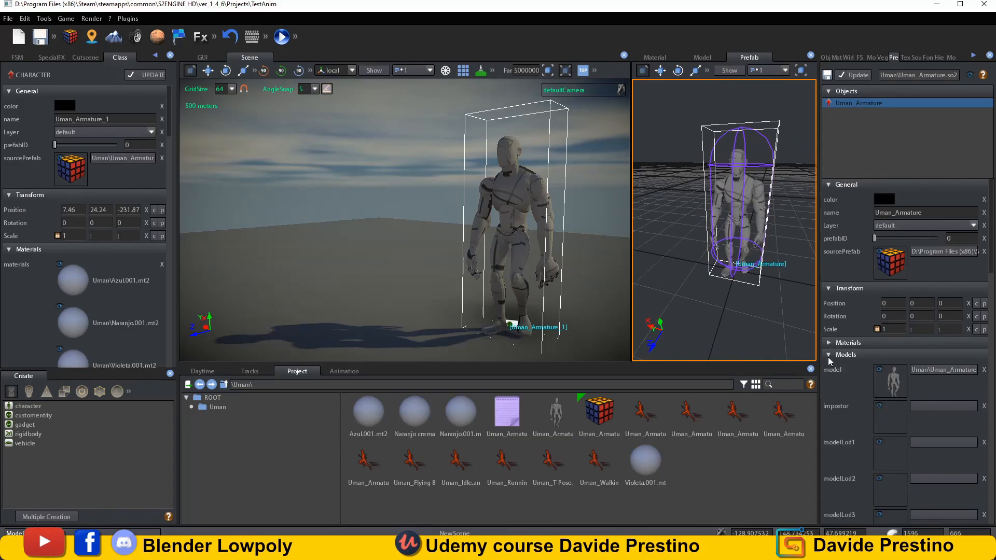
click(828, 355)
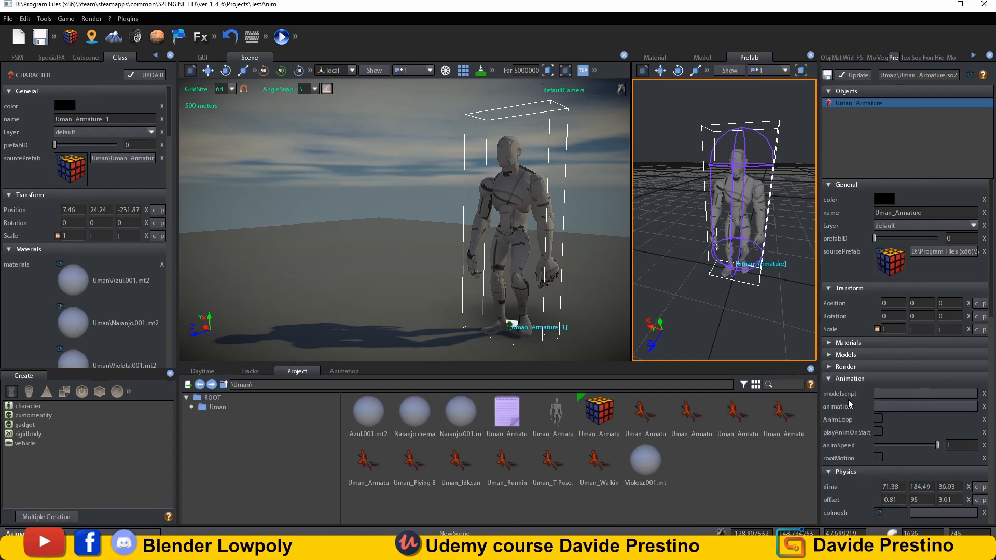
click(513, 419)
drag(505, 416, 935, 393)
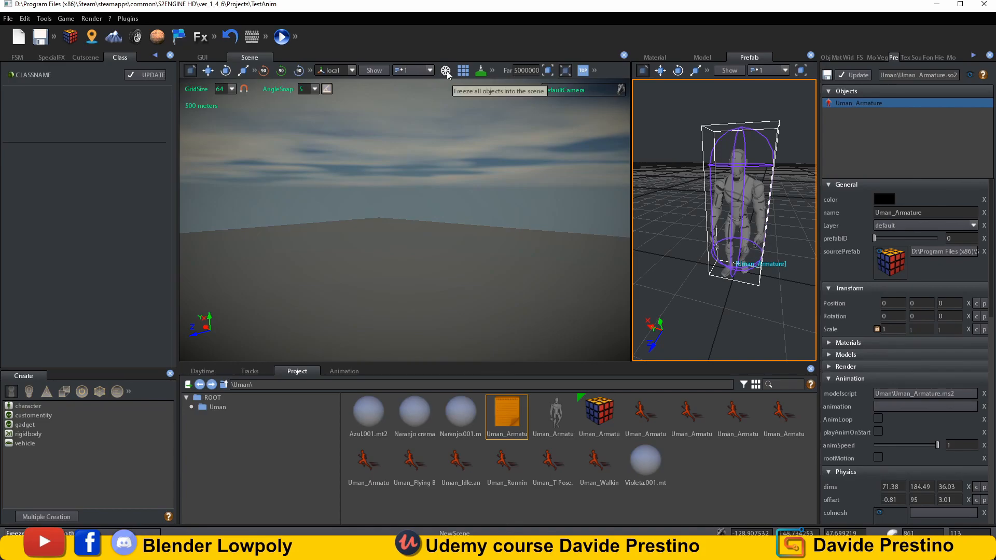
Test-run the scene in game mode and return to the editor
click(546, 232)
right_drag(545, 232, 545, 230)
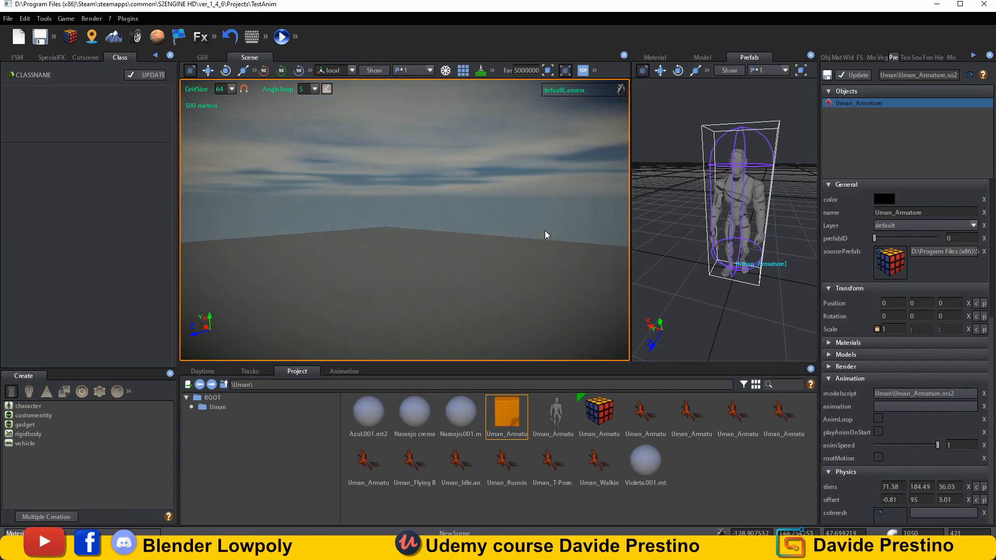
click(281, 36)
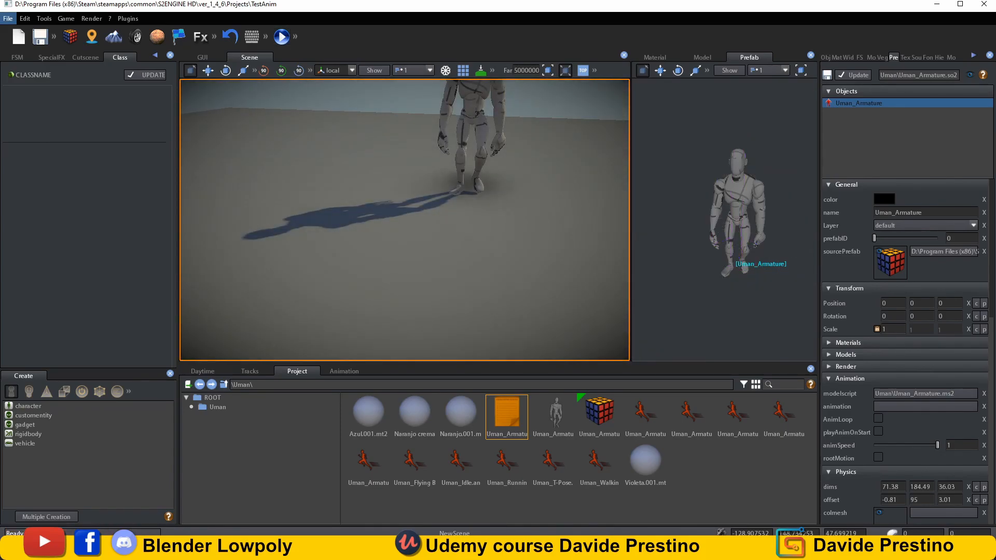
key(Escape)
Focus the scene view on the selected character and set the scene view's P* multiplier to 0.4
right_drag(506, 263, 344, 200)
click(354, 164)
key(f)
mouse_move(421, 218)
right_down()
mouse_move(373, 225)
mouse_move(429, 229)
mouse_move(409, 238)
mouse_move(411, 231)
right_up()
click(415, 71)
text(.4)
key(Return)
right_drag(392, 182, 432, 250)
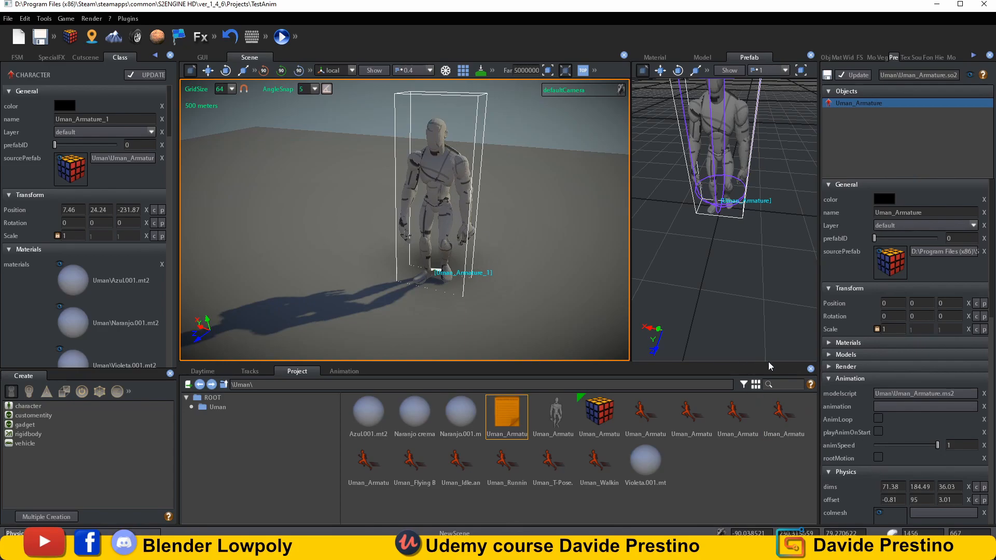
Review the Uman_Armature prefab's animation, physics, behavior, misc and object shape properties
scroll(866, 409, down, 3)
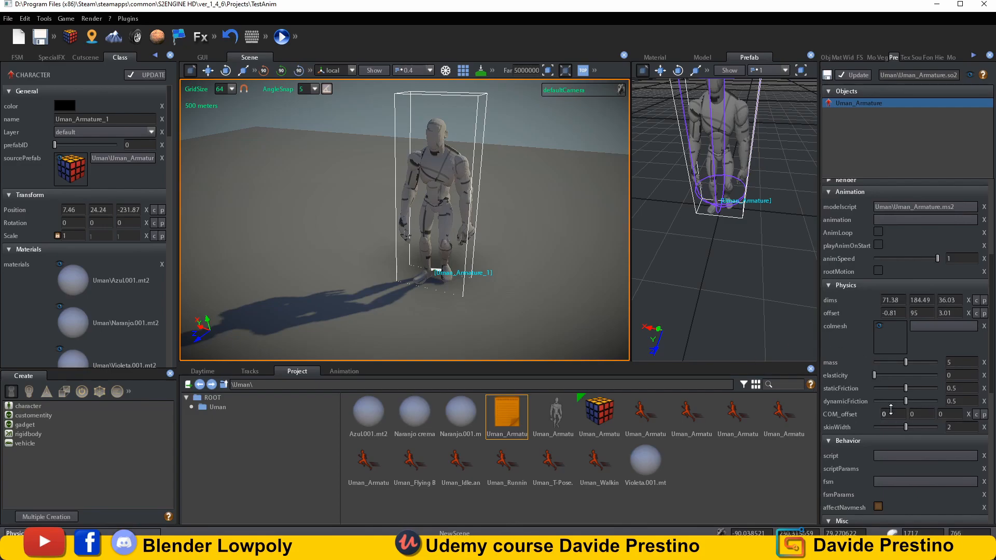
scroll(892, 408, down, 2)
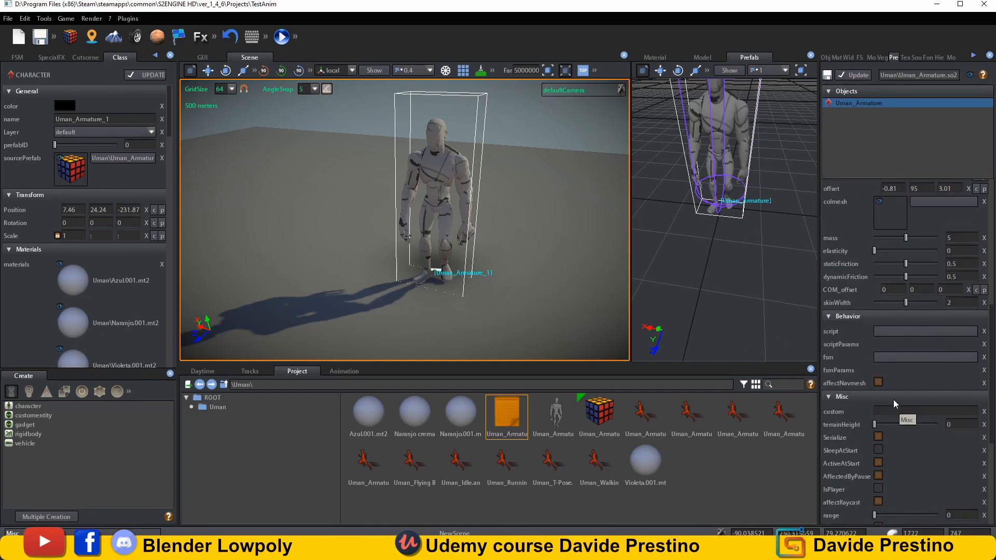
scroll(893, 400, down, 1)
scroll(910, 403, down, 1)
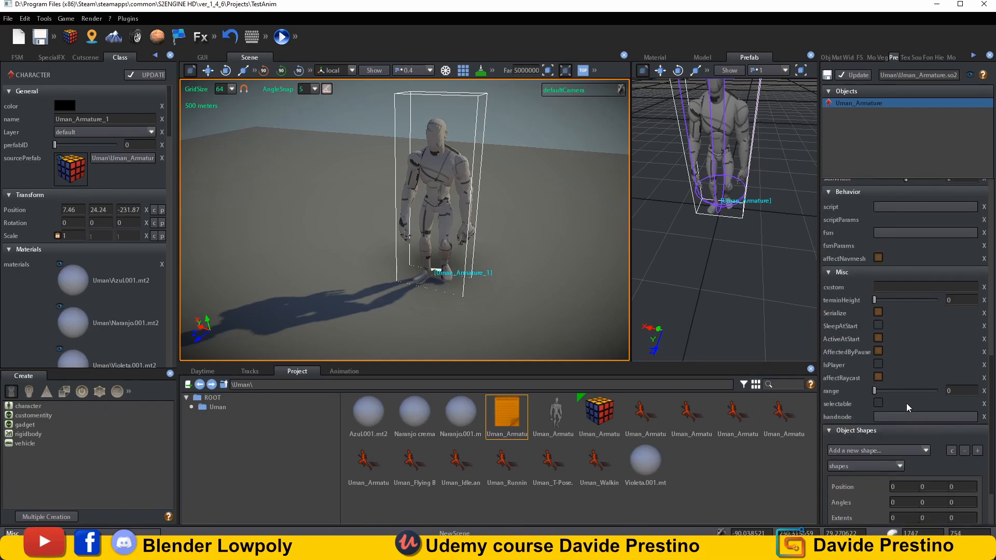
mouse_move(897, 400)
scroll(899, 355, up, 1)
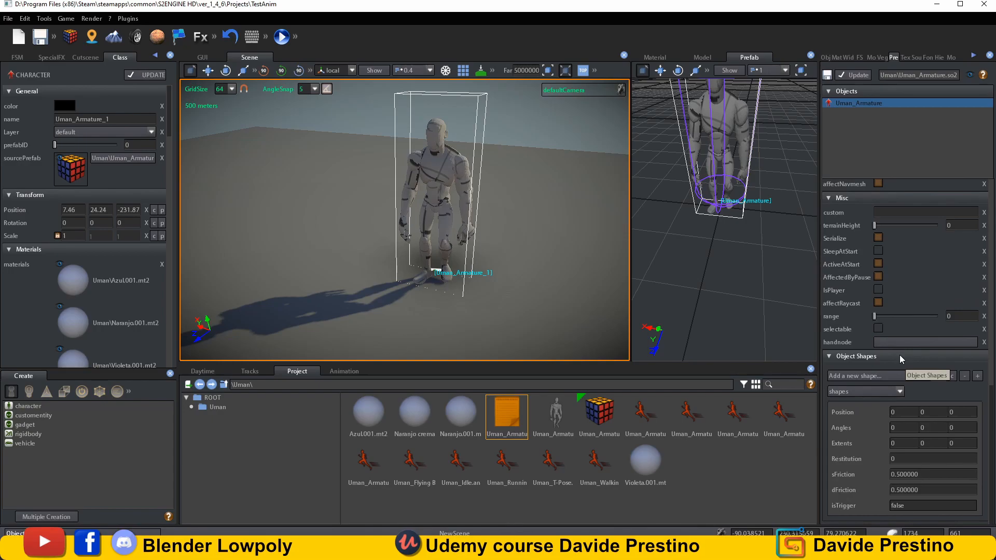
scroll(900, 355, up, 4)
scroll(900, 357, up, 1)
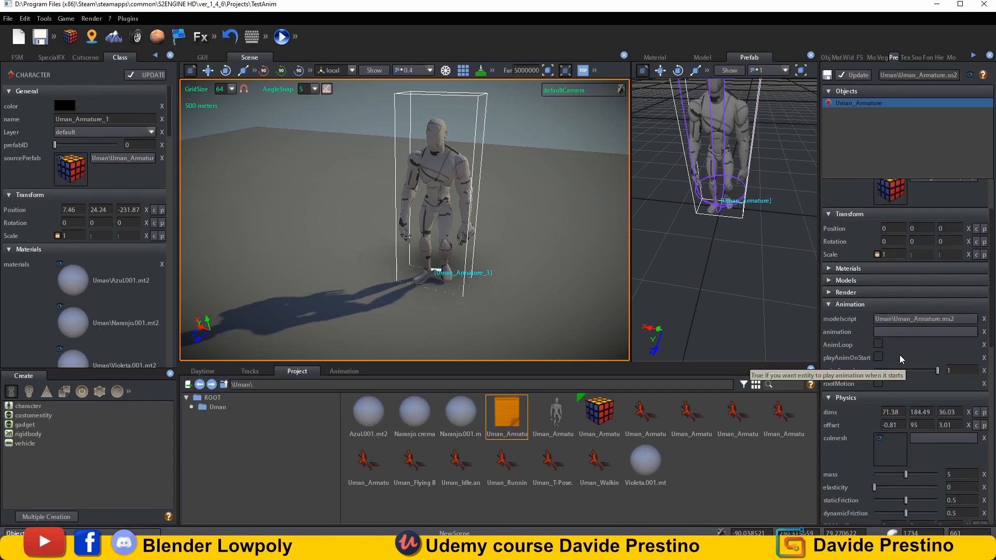
Enable AnimLoop and playAnimOnStart in the Uman_Armature prefab's animation properties and test-run the scene
click(879, 344)
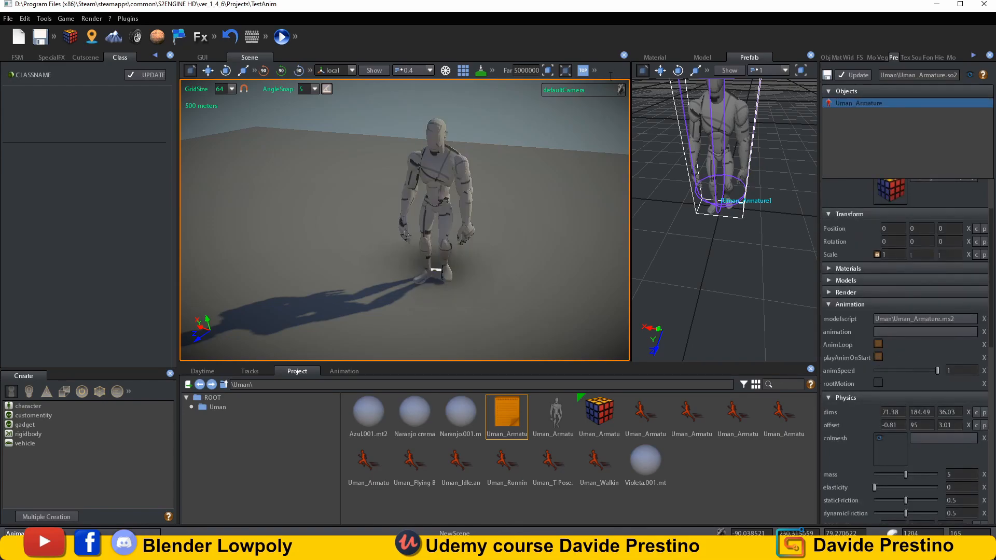
click(281, 36)
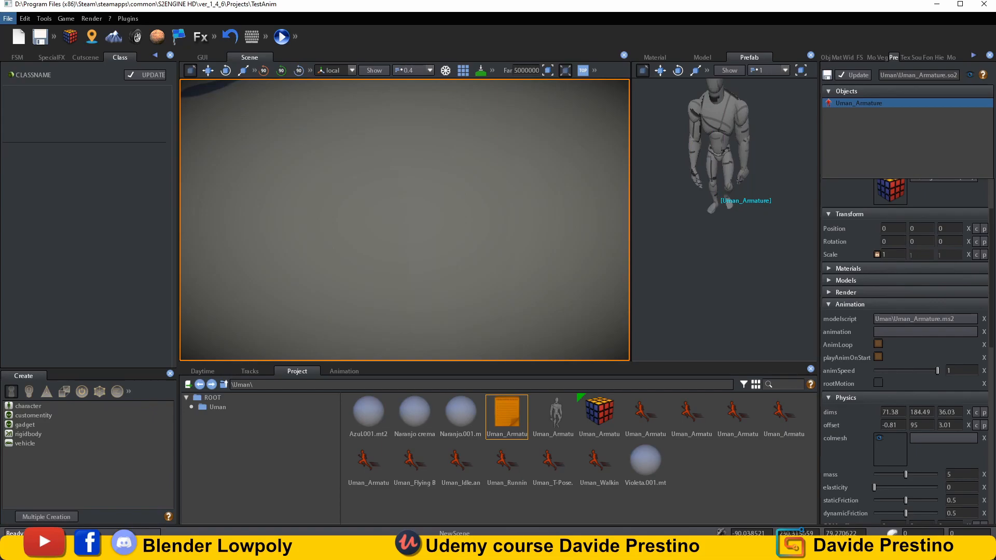
right_drag(584, 318, 434, 265)
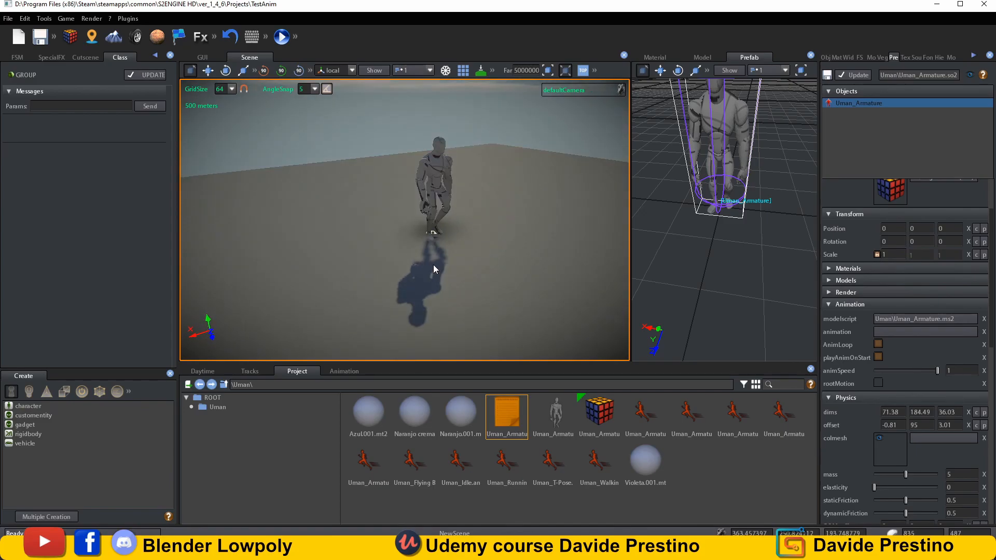
click(282, 37)
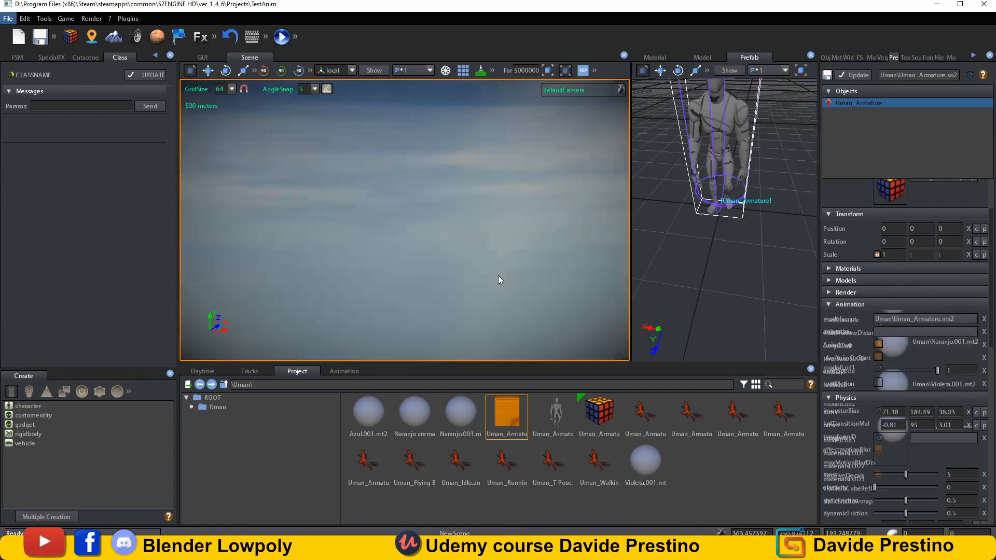
right_drag(364, 275, 290, 277)
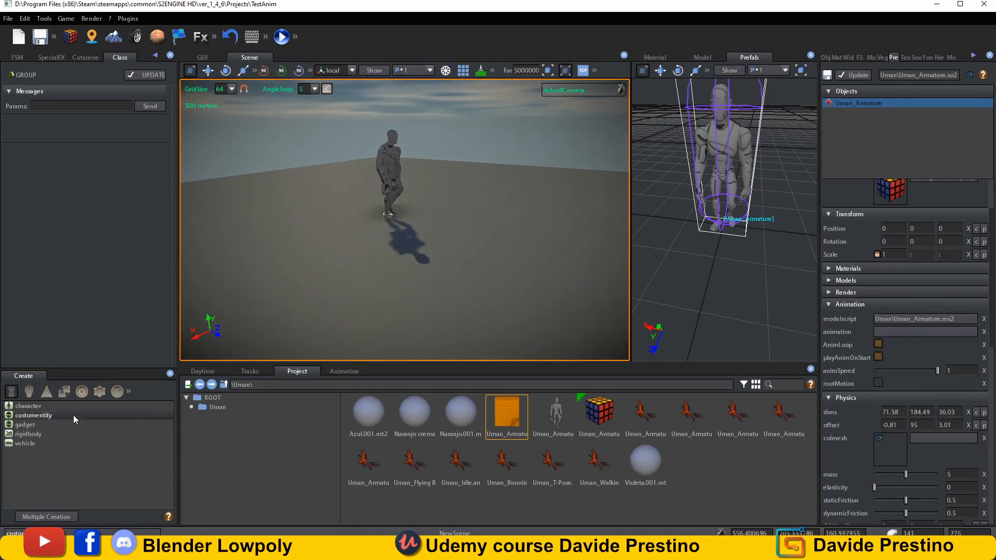
Add a camera object to the scene on the ground near the character
click(98, 392)
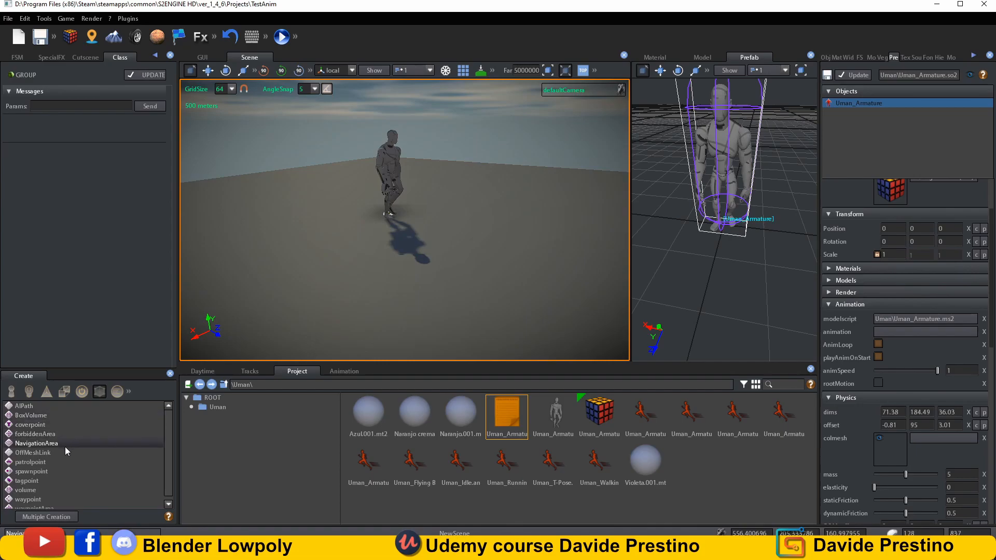
click(117, 391)
click(40, 434)
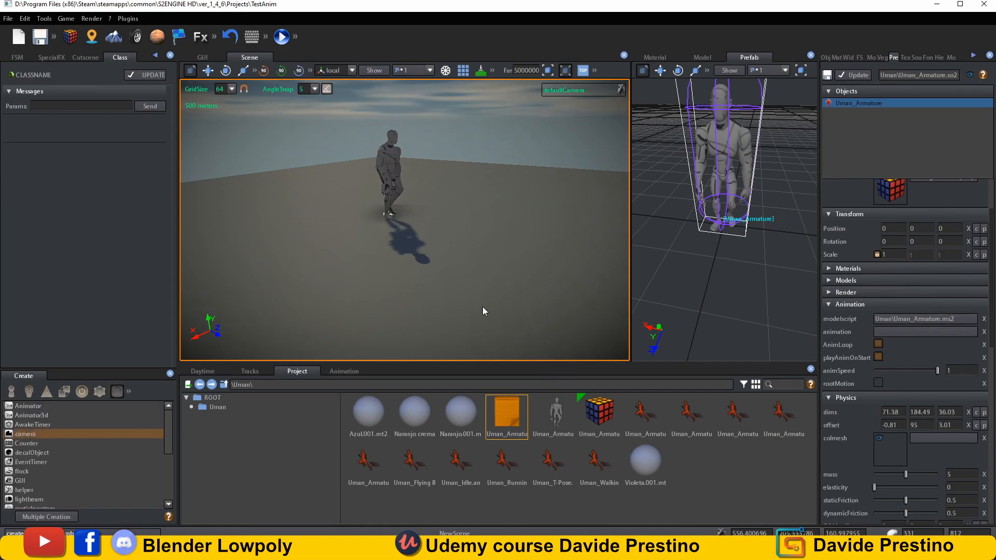
click(453, 273)
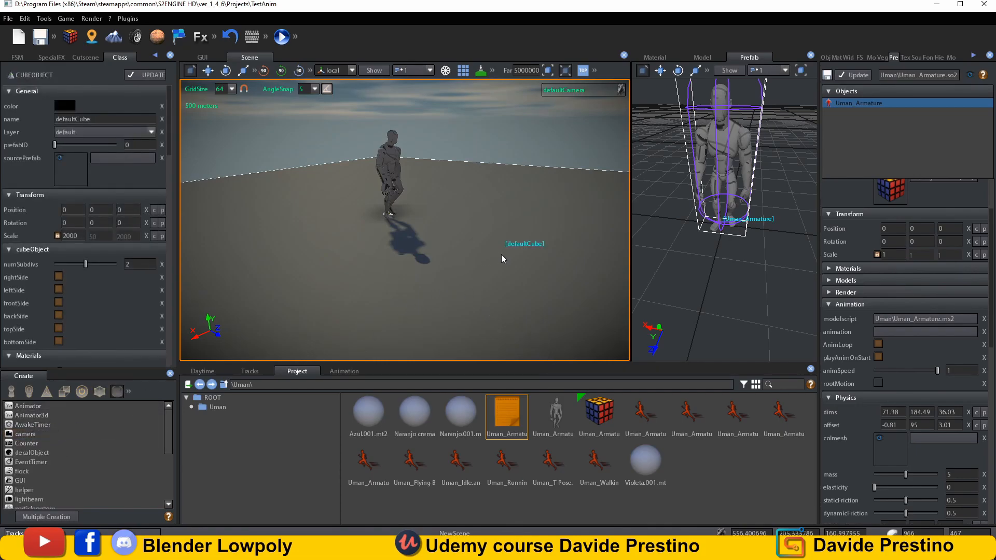
click(39, 434)
click(474, 219)
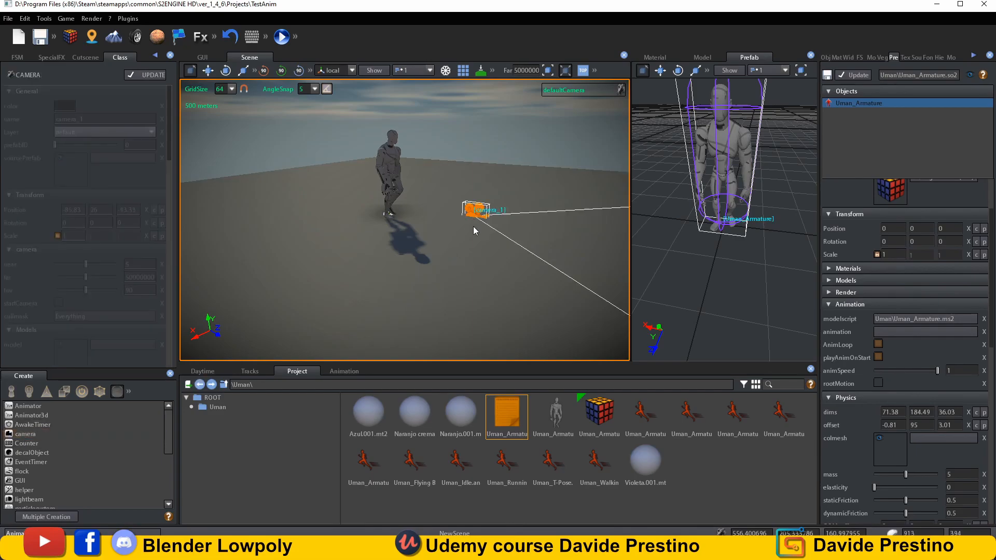
Rotate the new camera to -180 degrees to face the character and move it with grid snapping to position -64, 128, 256
right_drag(441, 256, 452, 255)
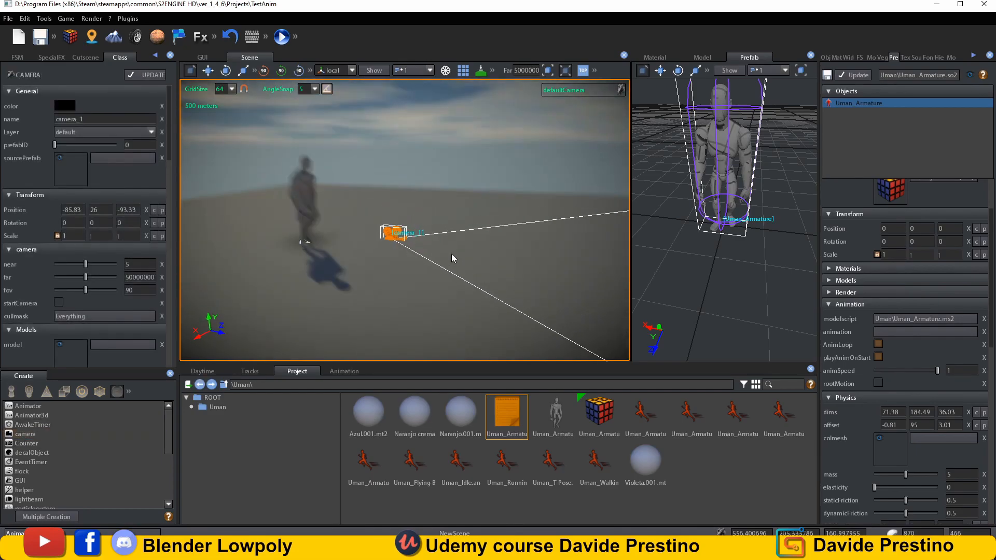
click(283, 71)
click(284, 72)
right_drag(468, 256, 379, 263)
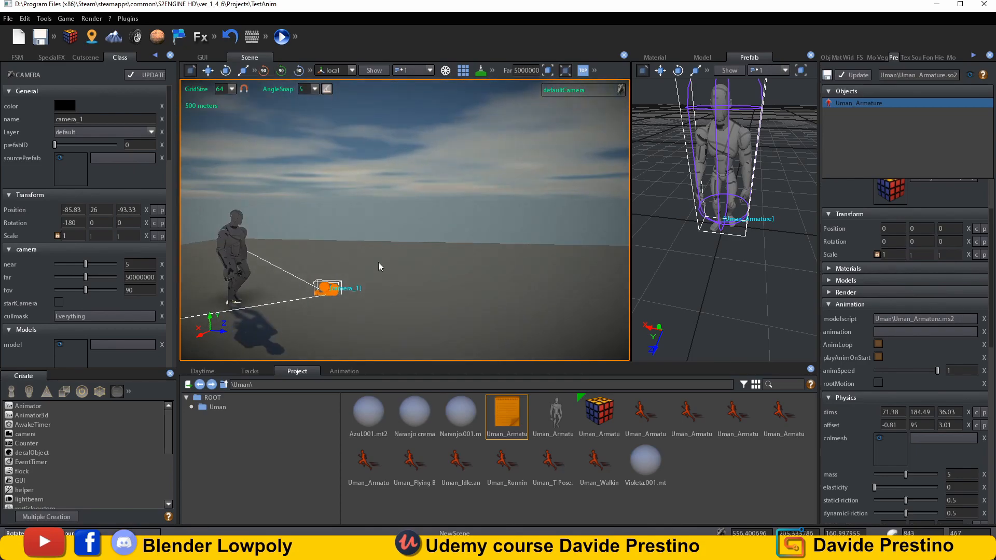
click(327, 294)
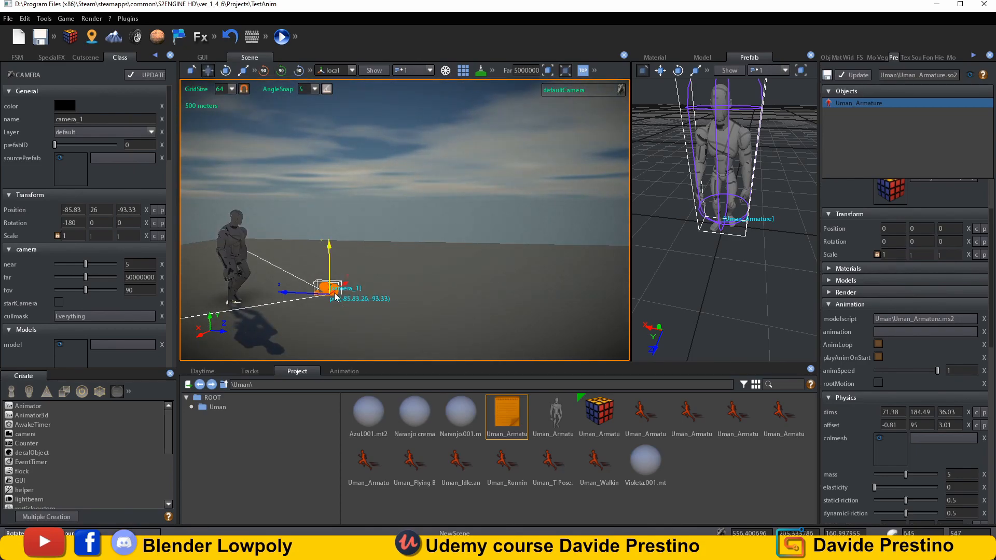
drag(327, 293, 373, 309)
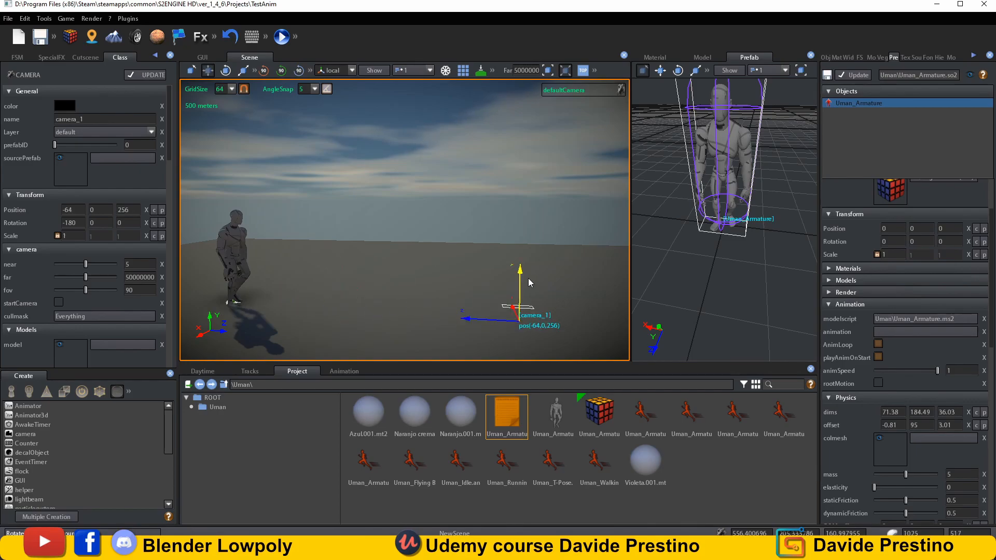
drag(523, 271, 529, 250)
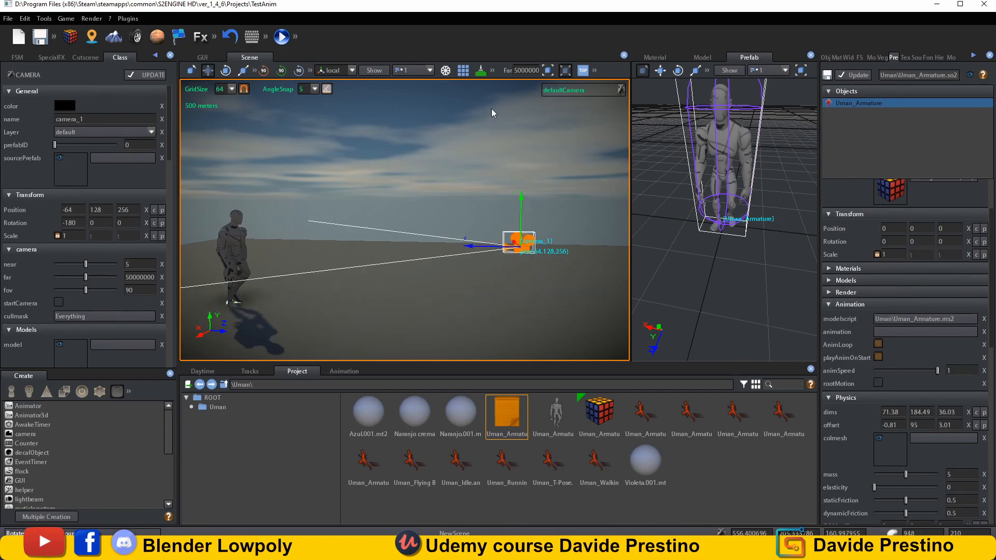
Test-run the scene through the new camera, return to the editor and bring the character back into view
click(281, 36)
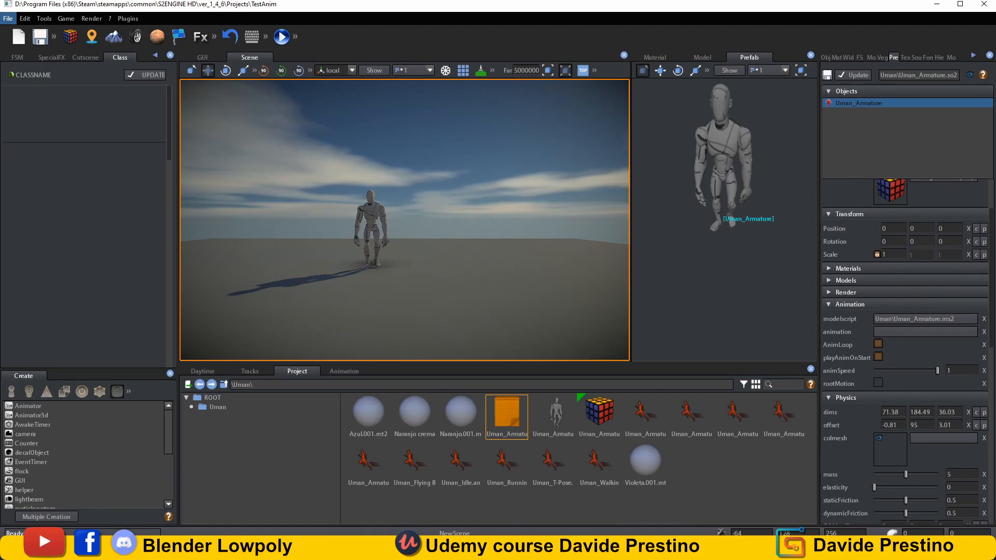
key(Escape)
right_drag(467, 189, 540, 223)
key(s)
key(a)
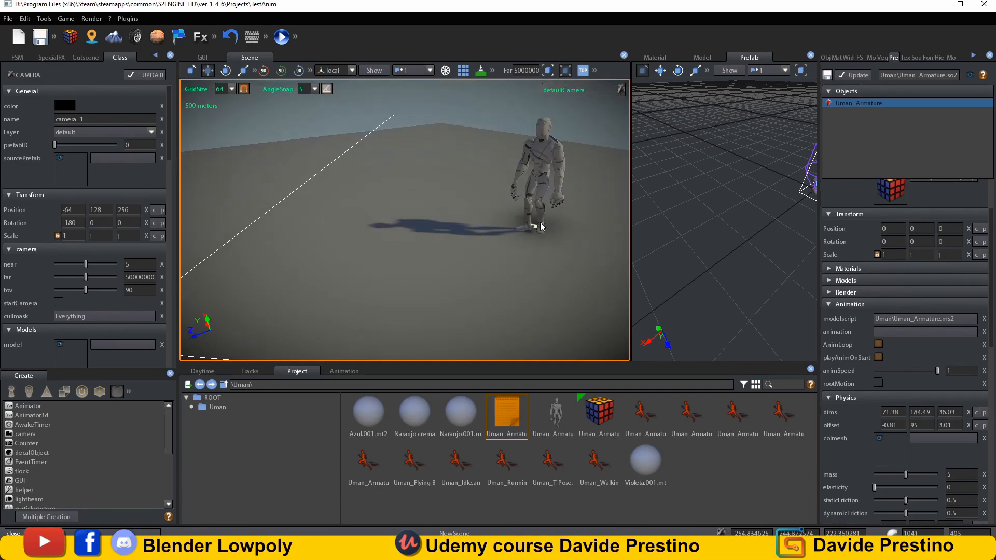
Create a new FSM file named Uman in the project's Uman folder
right_click(690, 458)
click(776, 478)
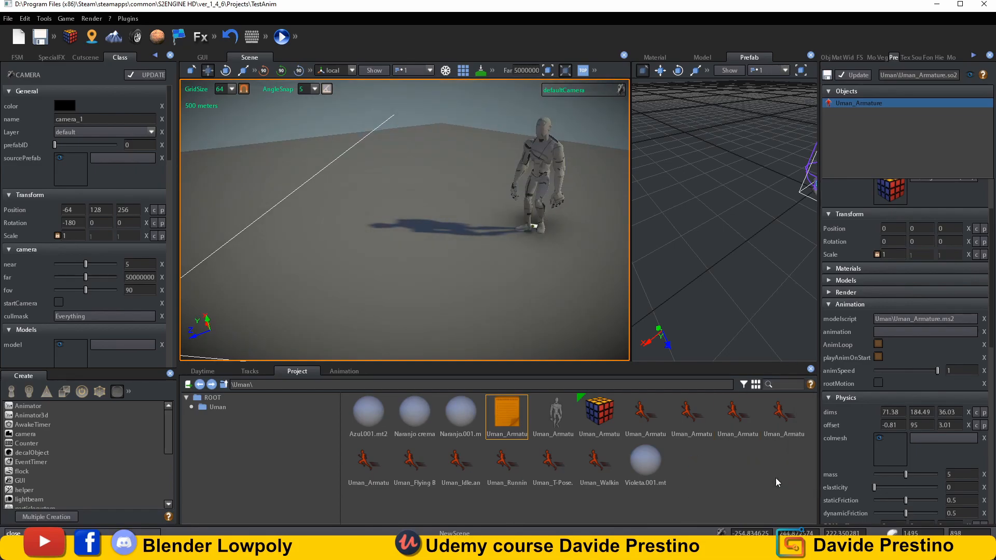
right_click(703, 464)
mouse_move(727, 477)
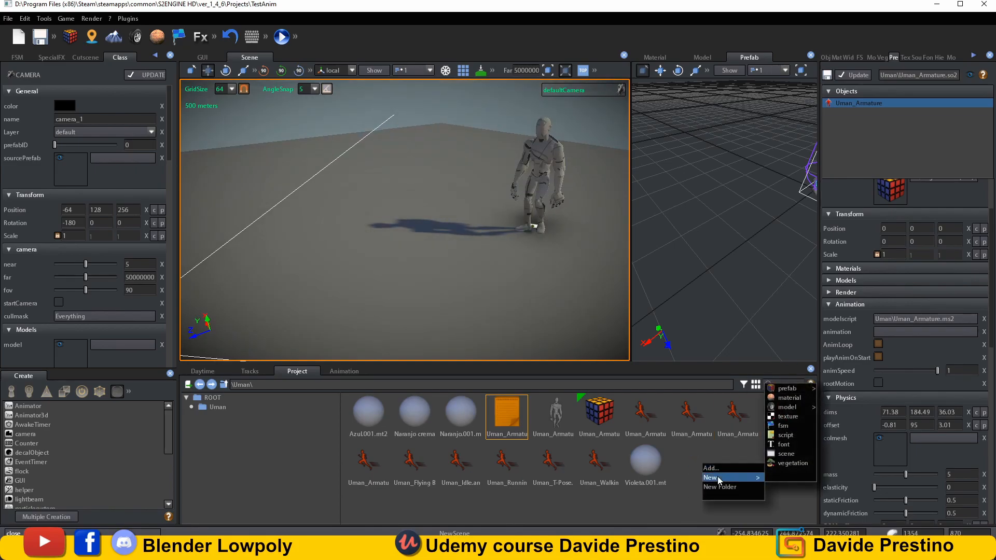
click(792, 427)
click(487, 269)
key(BackSpace)
text(Uman)
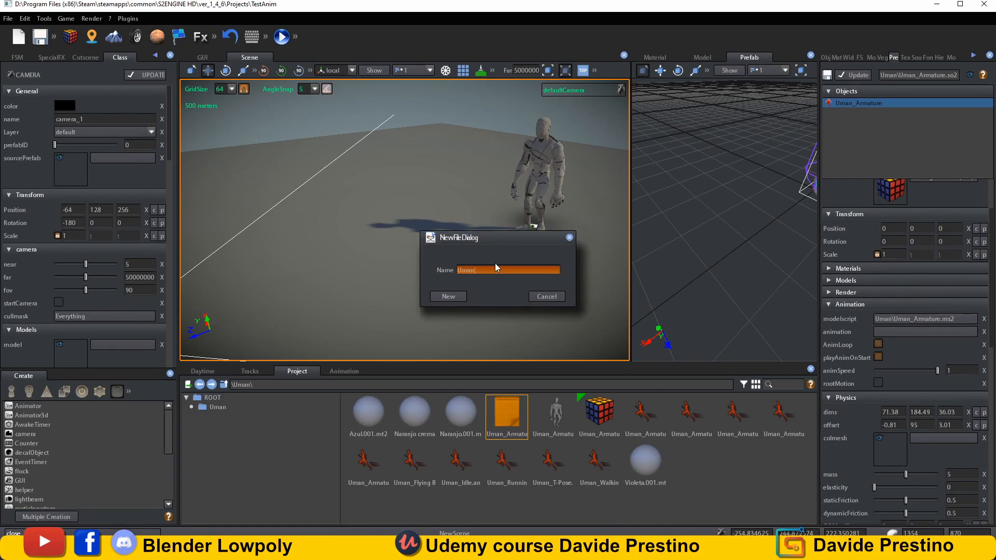
click(456, 298)
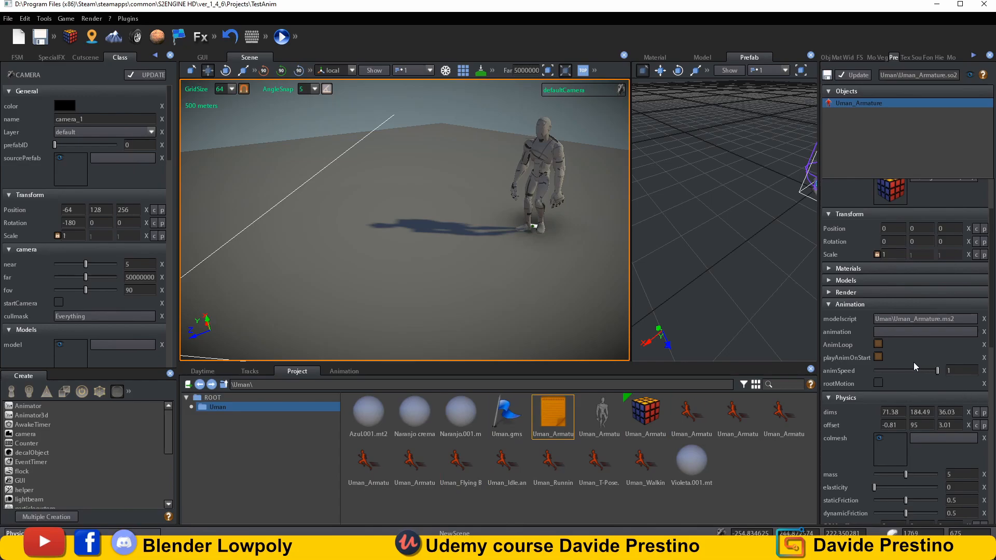
Assign the Uman.gms state machine to the Uman_Armature_1 character in the scene
click(539, 152)
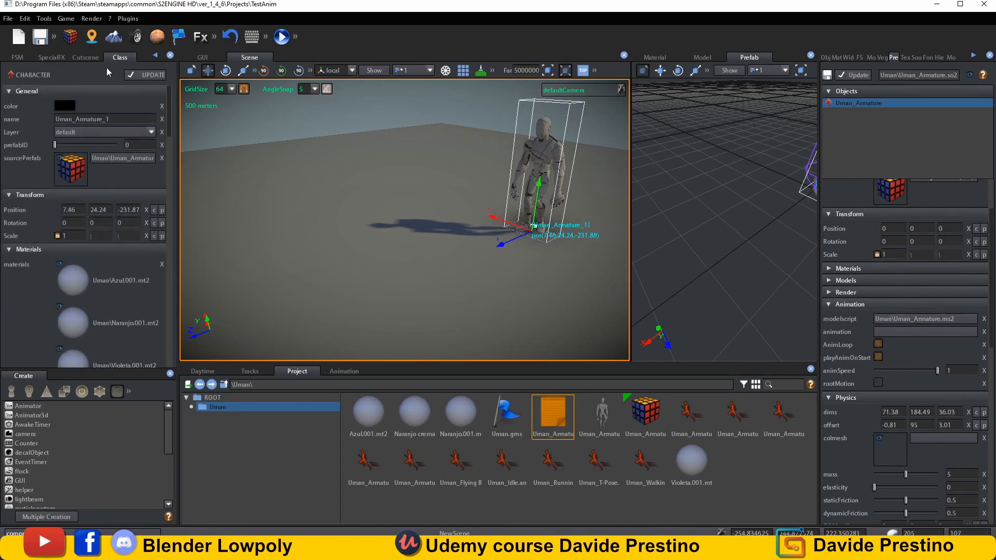
scroll(107, 202, down, 5)
scroll(107, 204, down, 5)
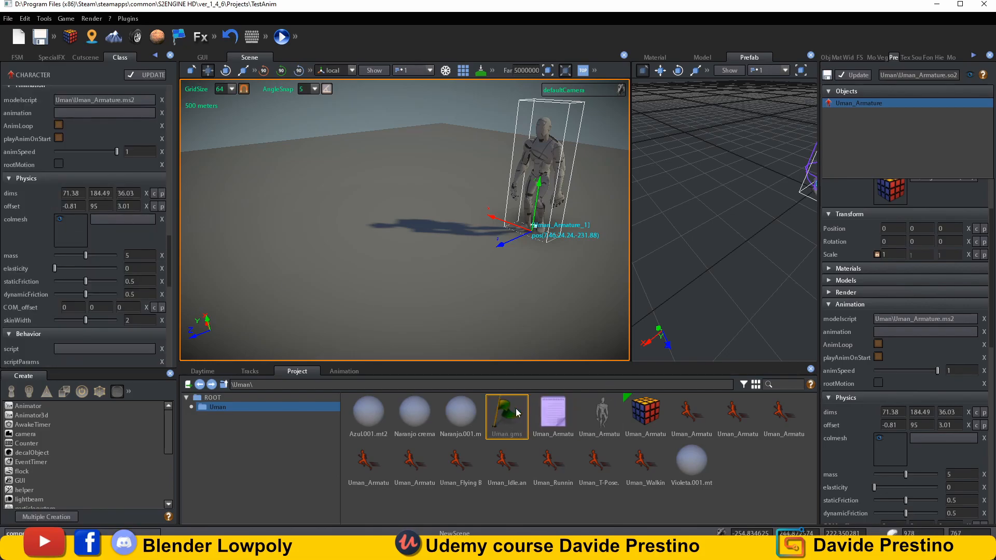
drag(544, 149, 548, 154)
click(559, 160)
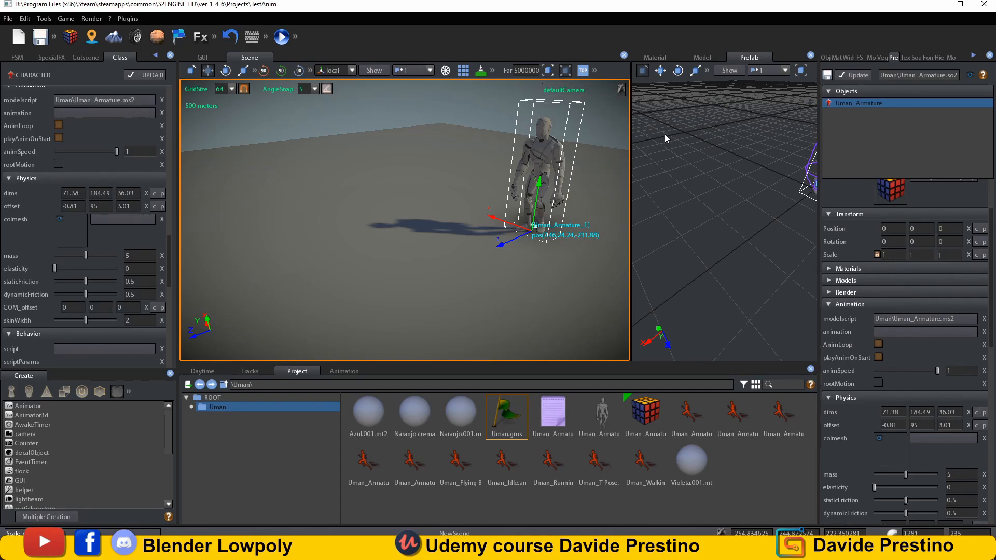
Open Uman.gms in the FSM graph editor, widen the graph area and close the Prefab view
right_click(512, 424)
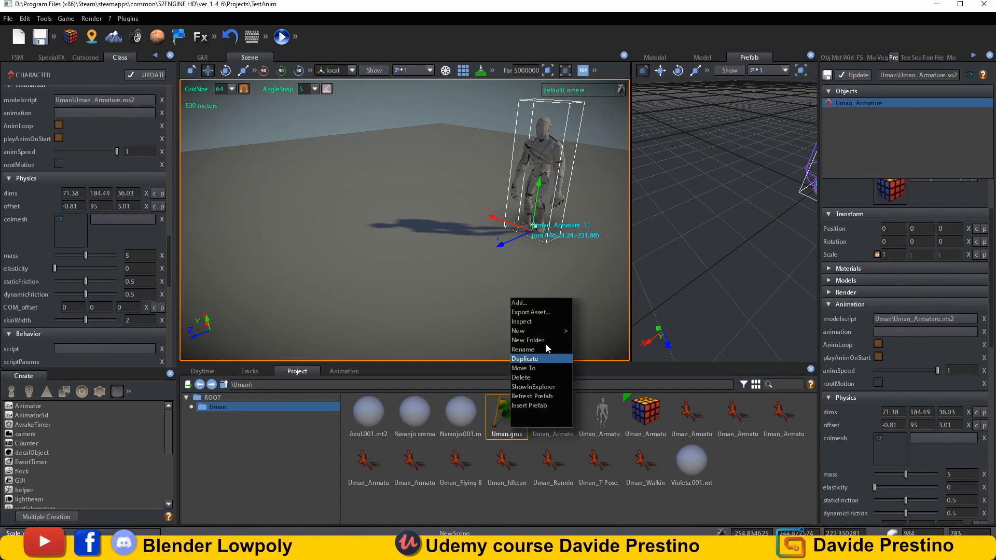
click(528, 323)
drag(821, 180, 707, 93)
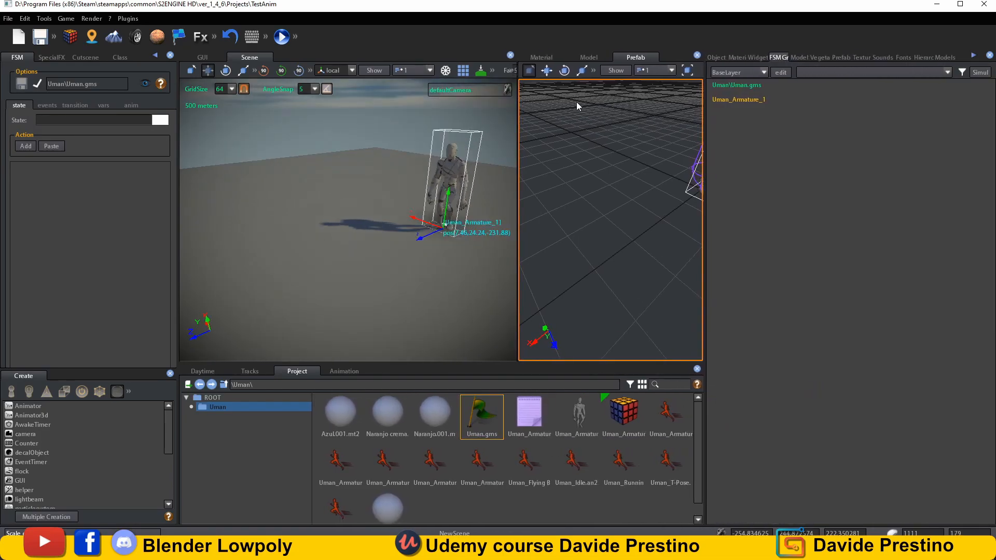
click(697, 55)
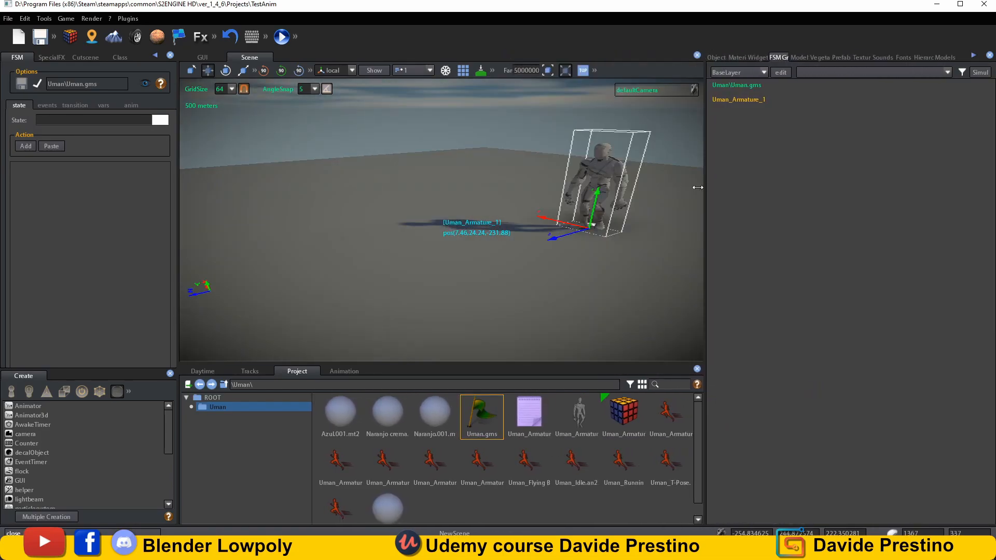
right_drag(598, 229, 570, 247)
click(478, 175)
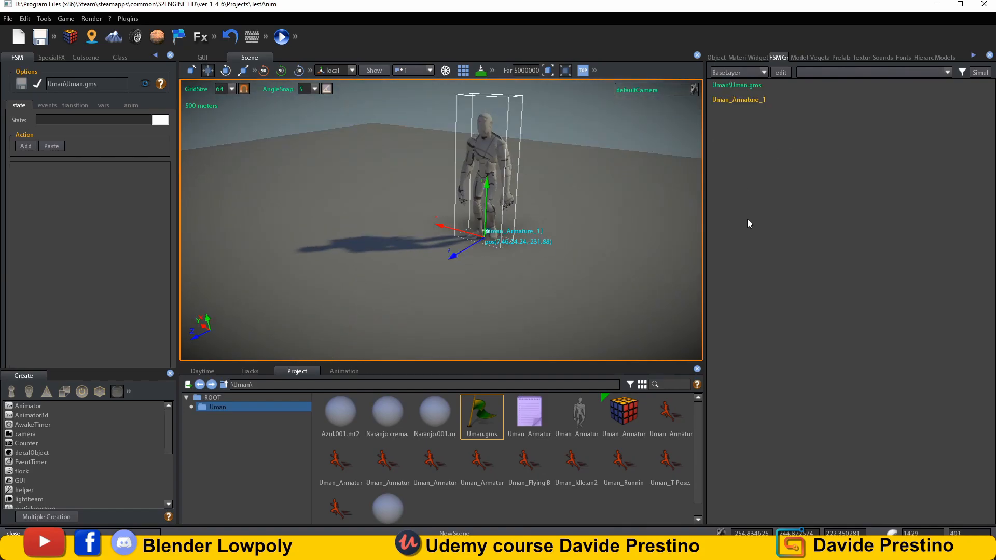
Add a state to the base layer of the Uman.gms graph
right_click(774, 200)
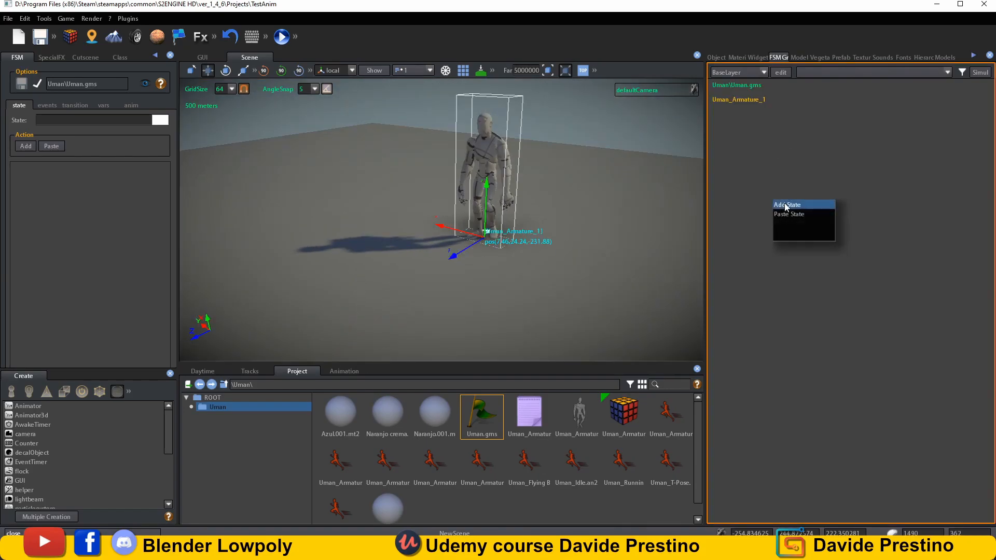
click(812, 210)
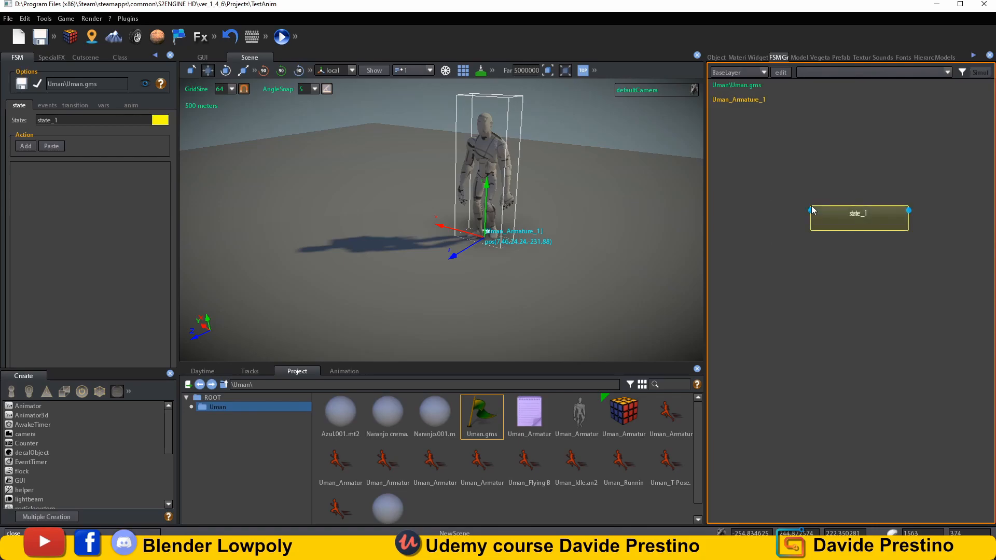
right_click(886, 225)
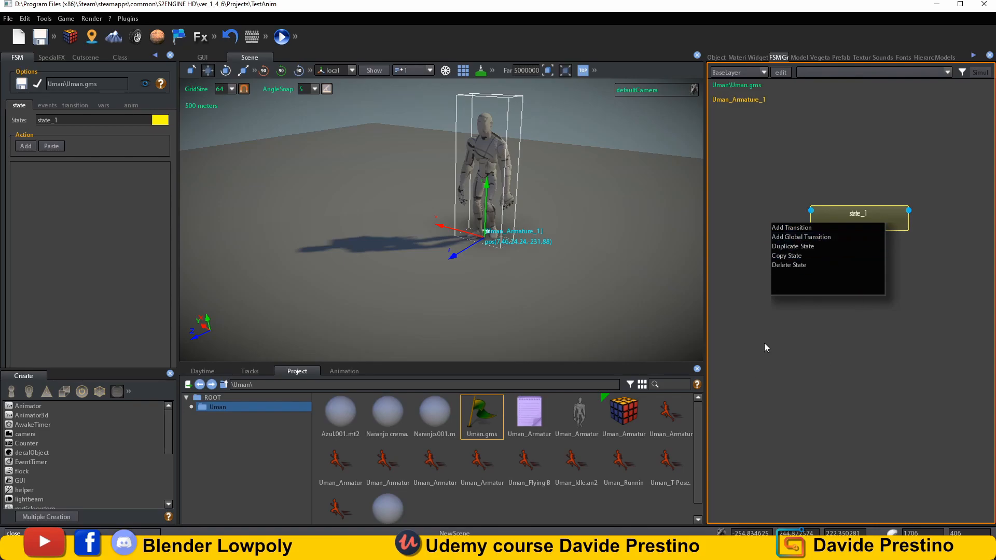
click(812, 166)
scroll(851, 288, down, 2)
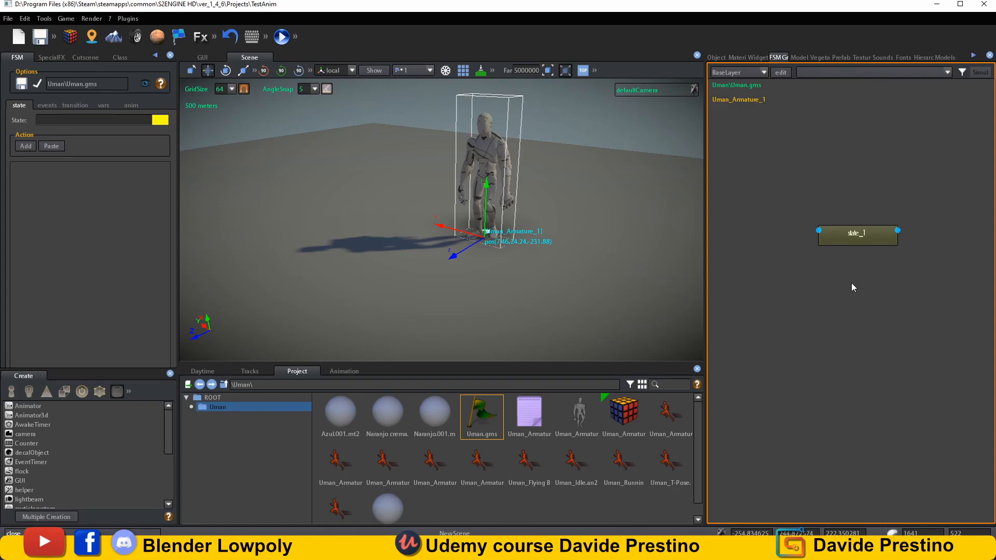
Add a global transition to state_1 with START as its event
right_click(881, 242)
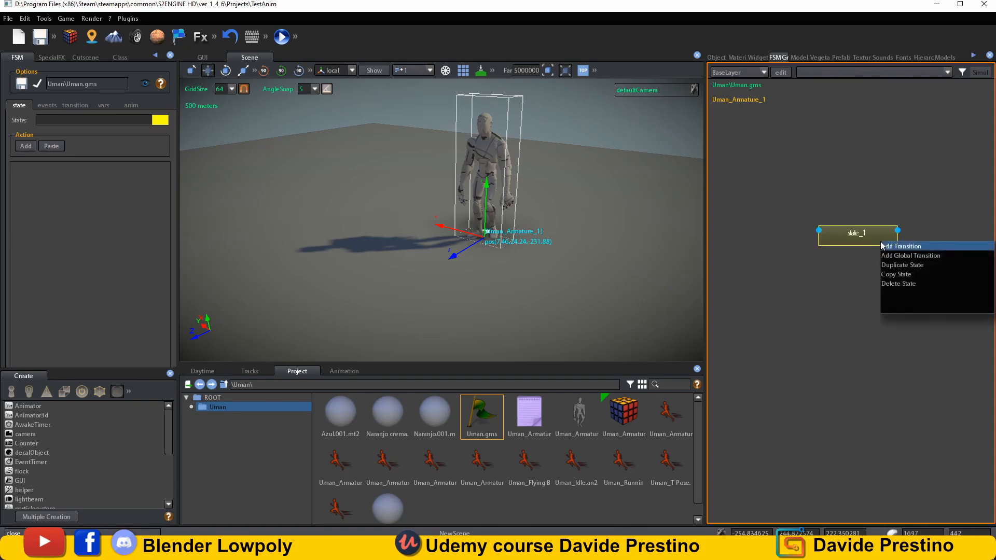
click(930, 261)
click(894, 218)
click(834, 232)
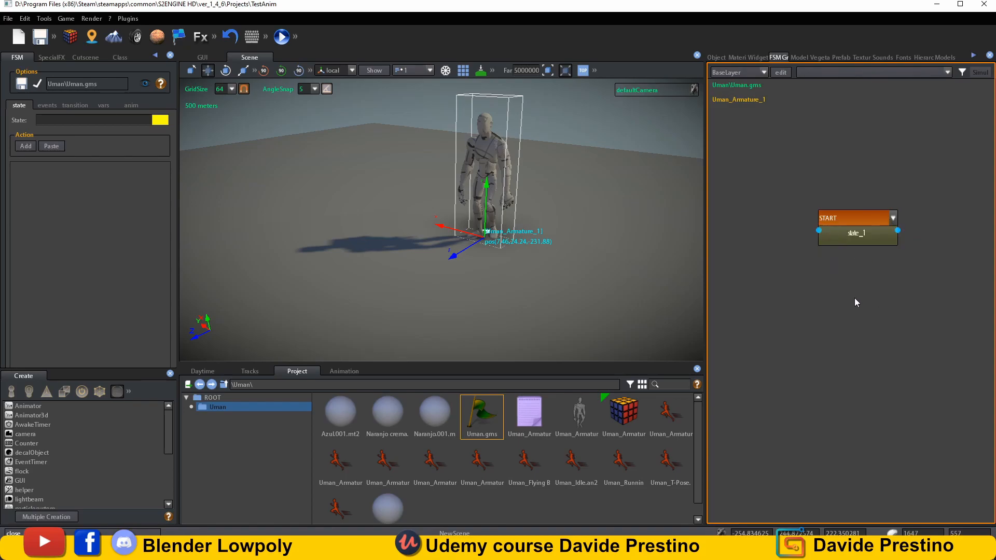
Assign the Idle animation to state_1, apply the change to the state machine and view the character up close from the front
click(881, 242)
click(134, 106)
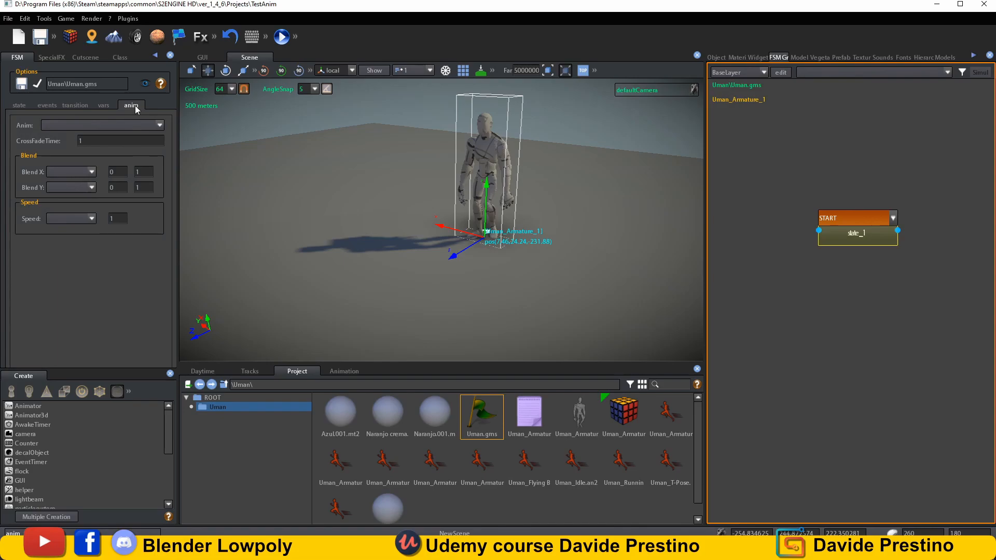
click(159, 125)
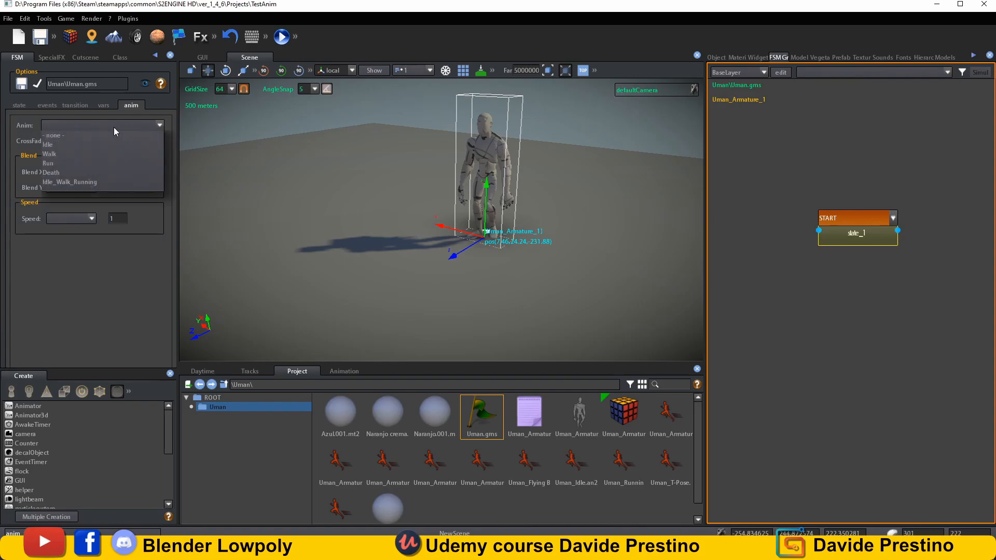
click(52, 146)
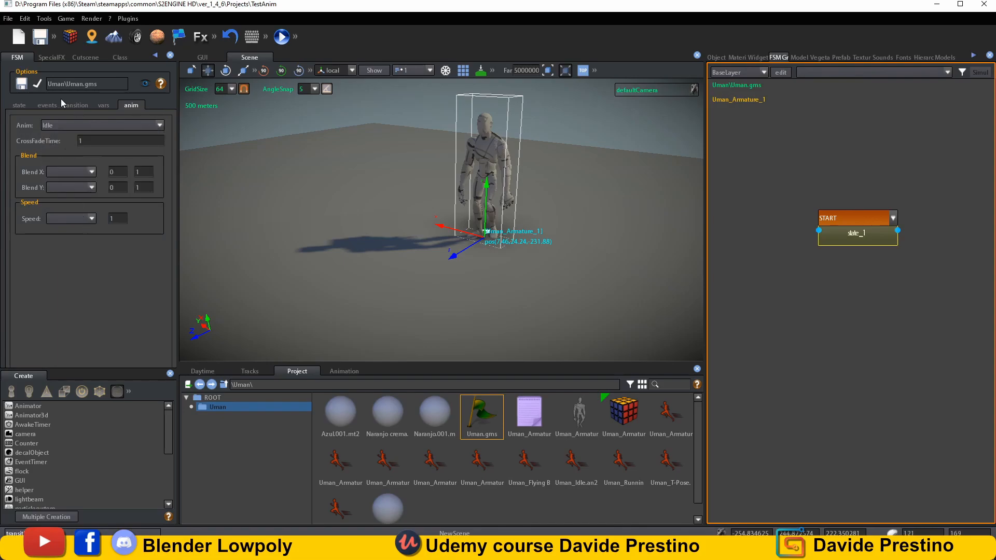
click(37, 83)
right_drag(321, 228, 375, 226)
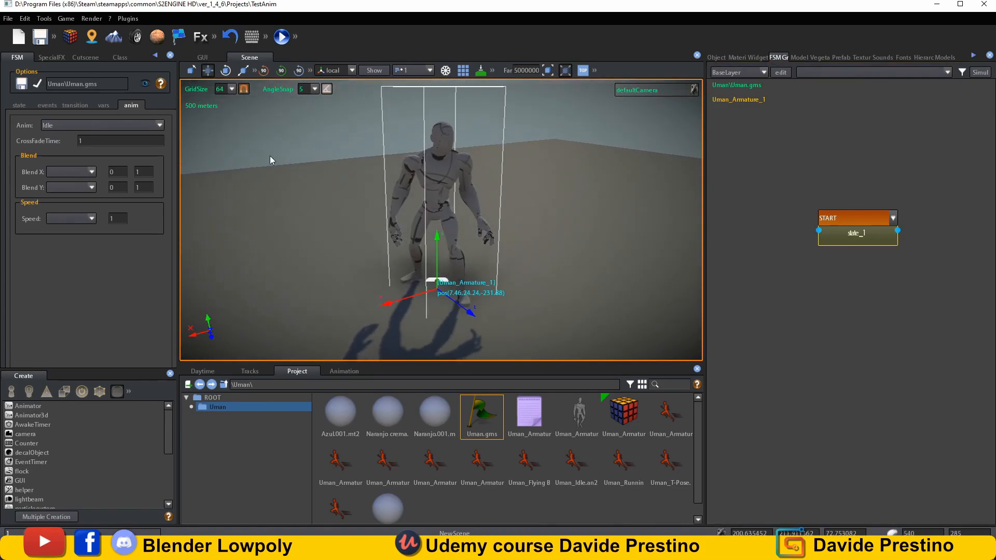
Switch the animation of state_1 to Walk and apply the change to the character
click(136, 125)
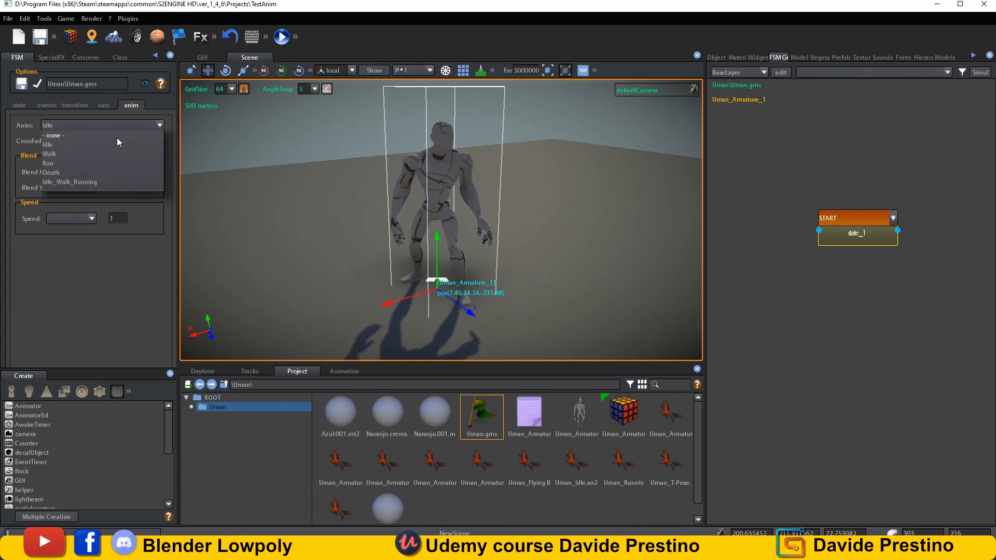
click(60, 152)
click(40, 84)
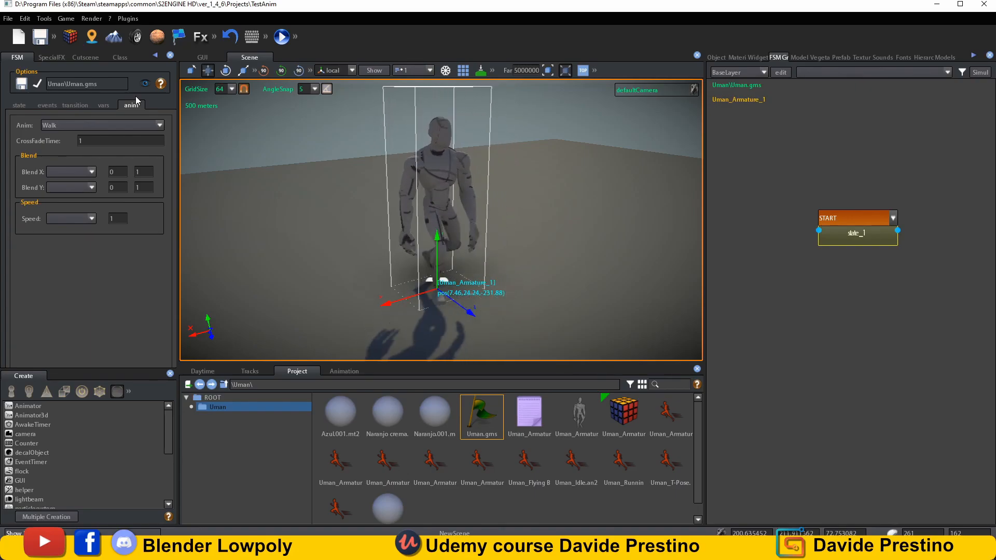
Set the animation of state_1 to Run and apply it to the state machine
click(148, 125)
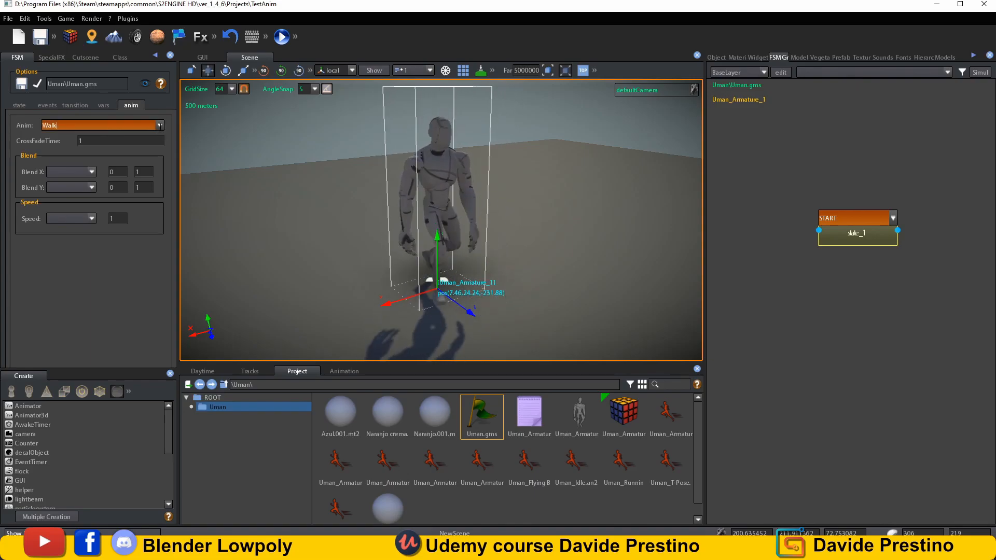
click(159, 125)
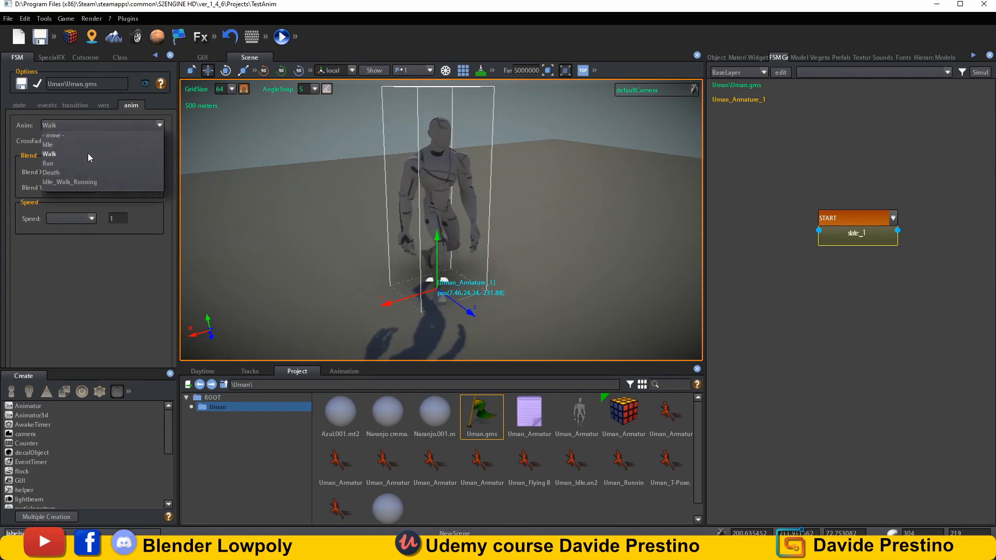
click(83, 165)
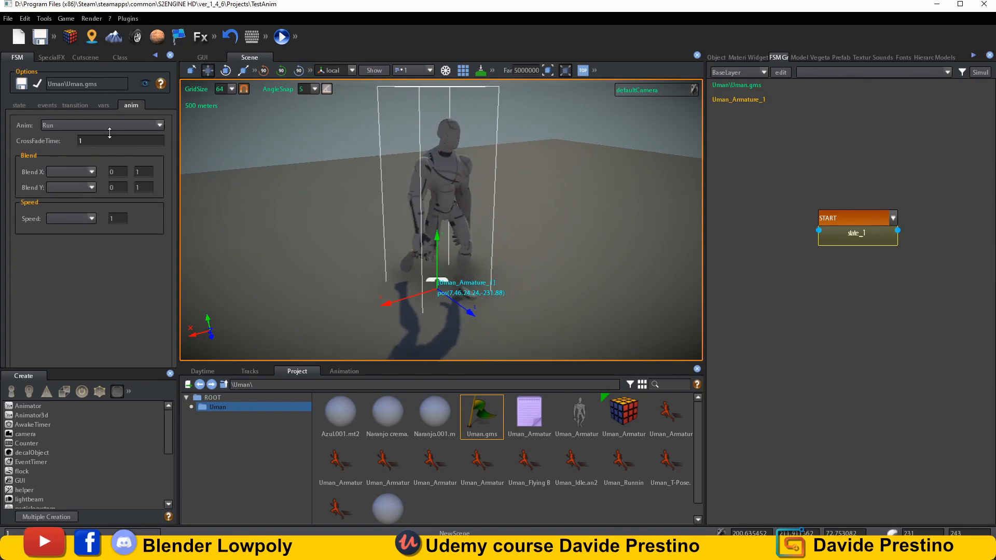
click(37, 84)
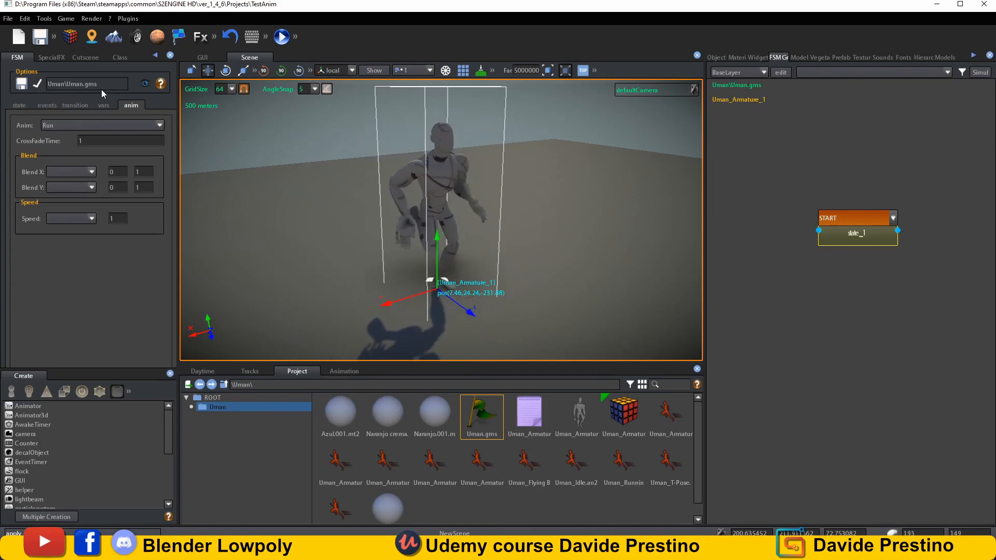